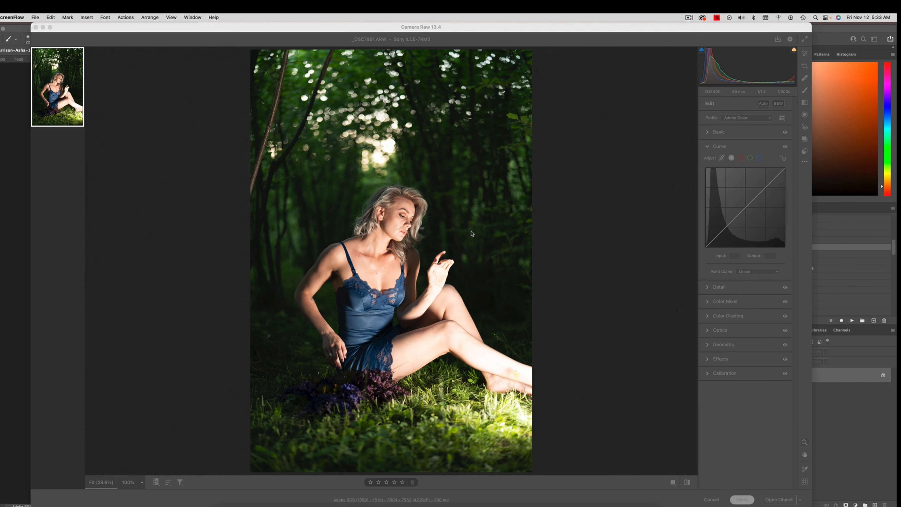
Step: Lower Highlights to -68 and check the workflow option that opens images in Photoshop as Smart Objects
left_click(683, 158)
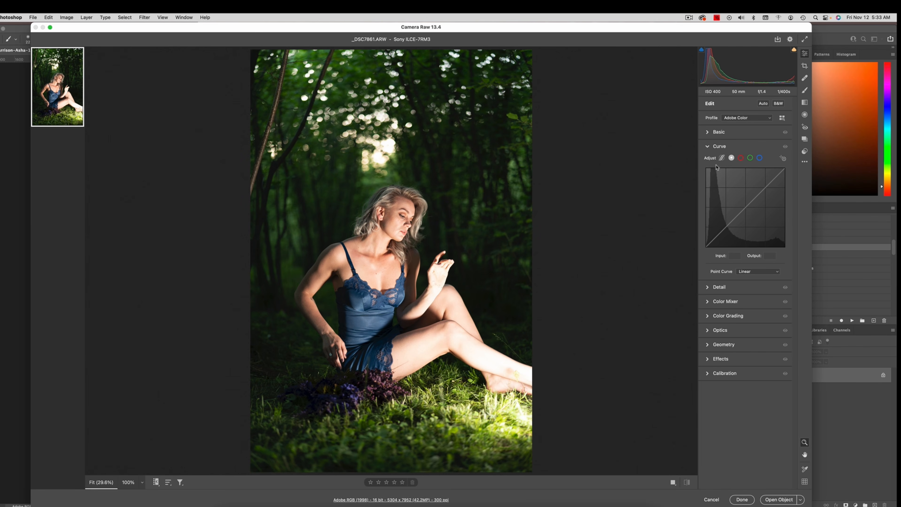
left_click(708, 133)
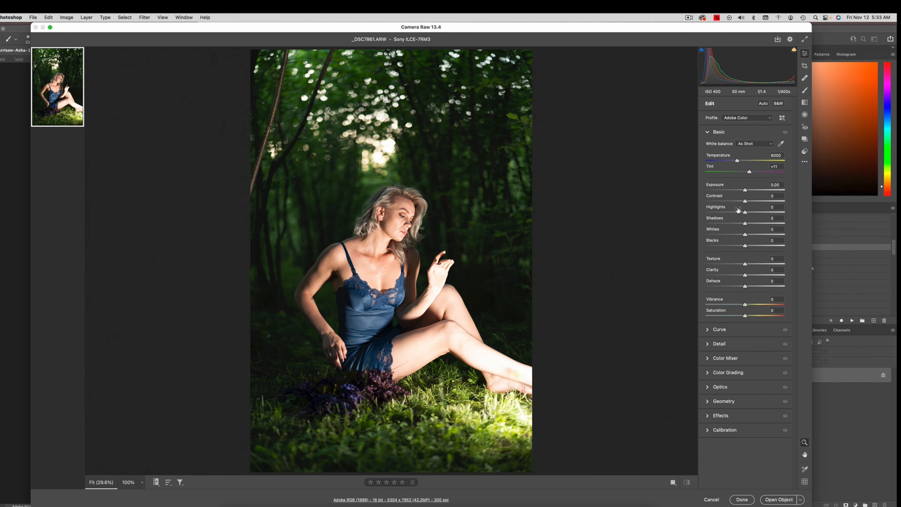
left_click_drag(745, 212, 719, 215)
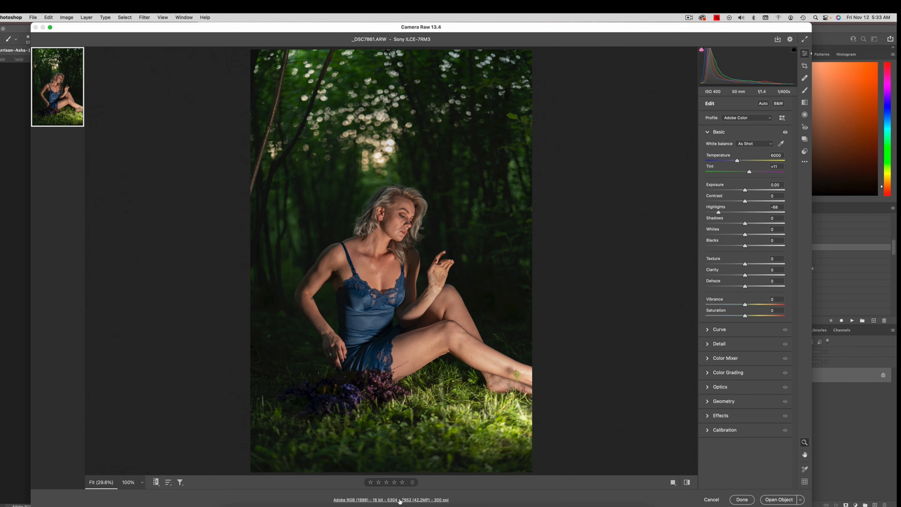
left_click(391, 501)
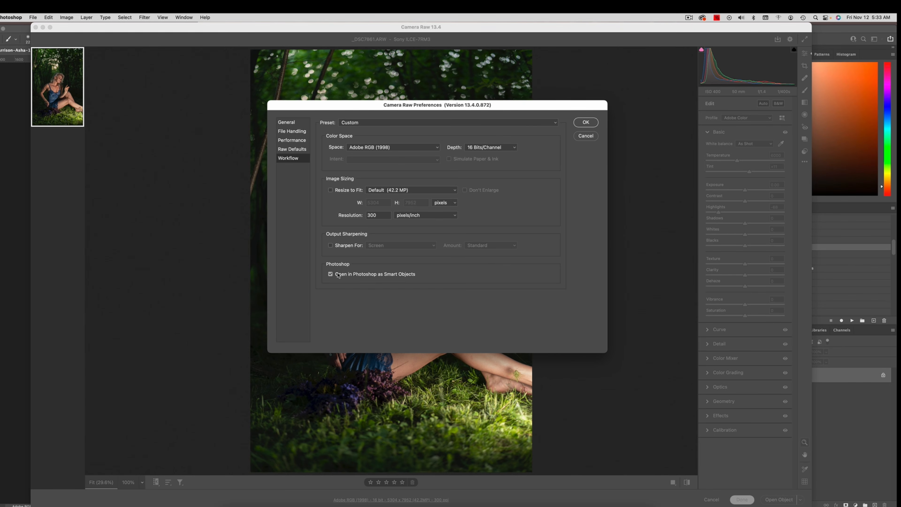
left_click(585, 122)
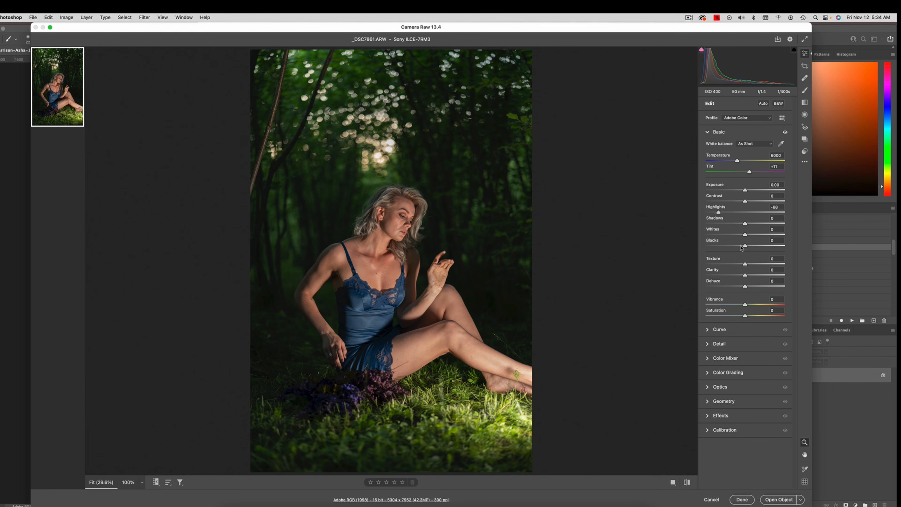
Step: Set Shadows to +47, Blacks to +34, Contrast to -13 and Clarity to -15
left_click_drag(745, 223, 763, 226)
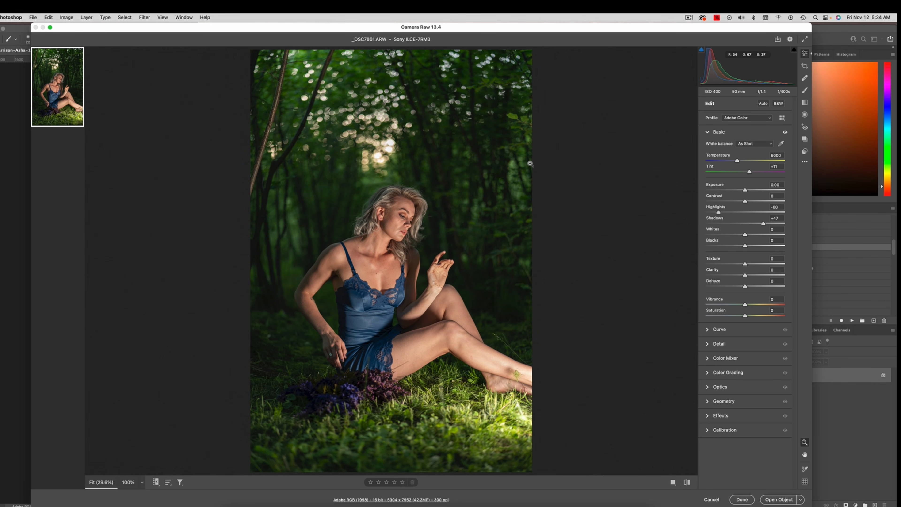
left_click_drag(745, 246, 759, 248)
left_click_drag(744, 200, 742, 202)
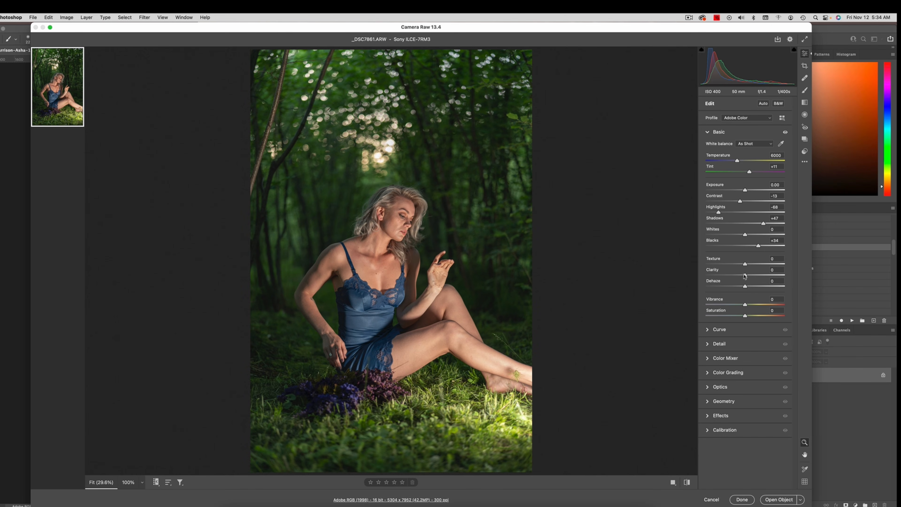
left_click_drag(745, 275, 744, 276)
left_click_drag(742, 277, 739, 278)
Step: Strongly desaturate the Greens in the Color Mixer and set the Greens hue to +21
left_click(711, 359)
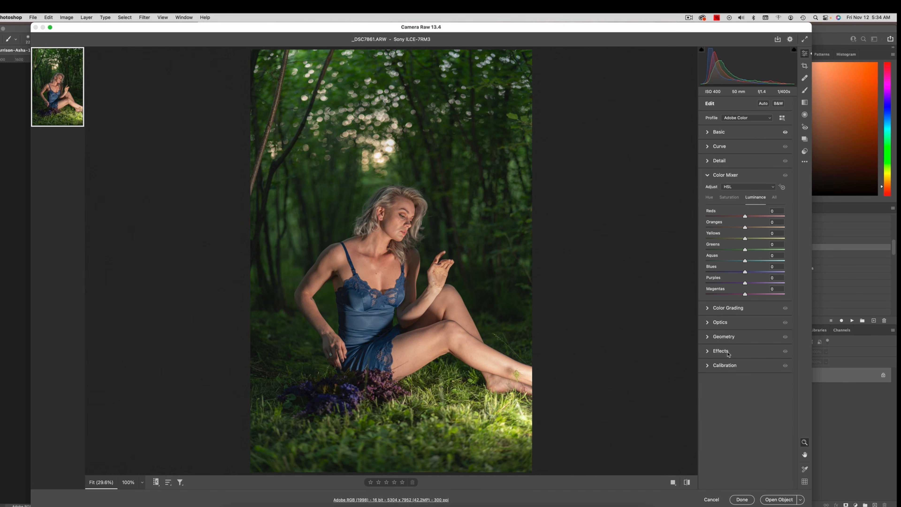
left_click(729, 197)
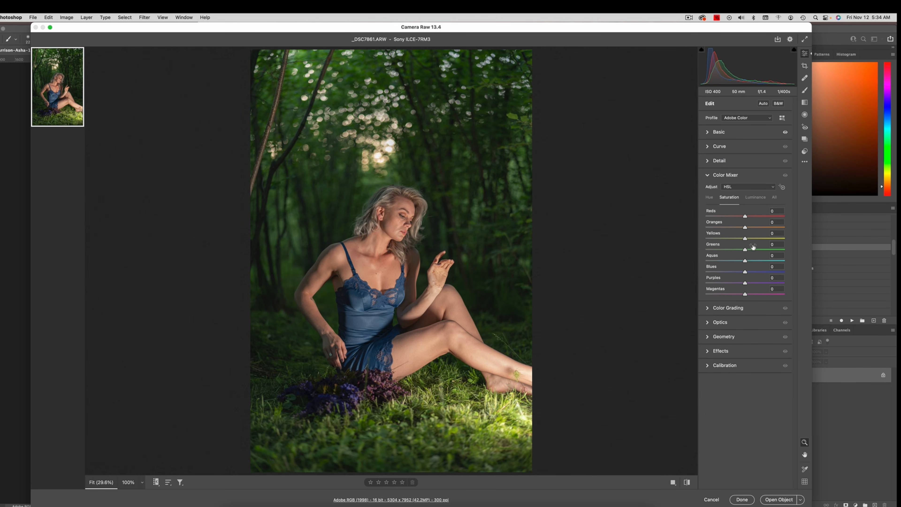
left_click_drag(746, 250, 714, 253)
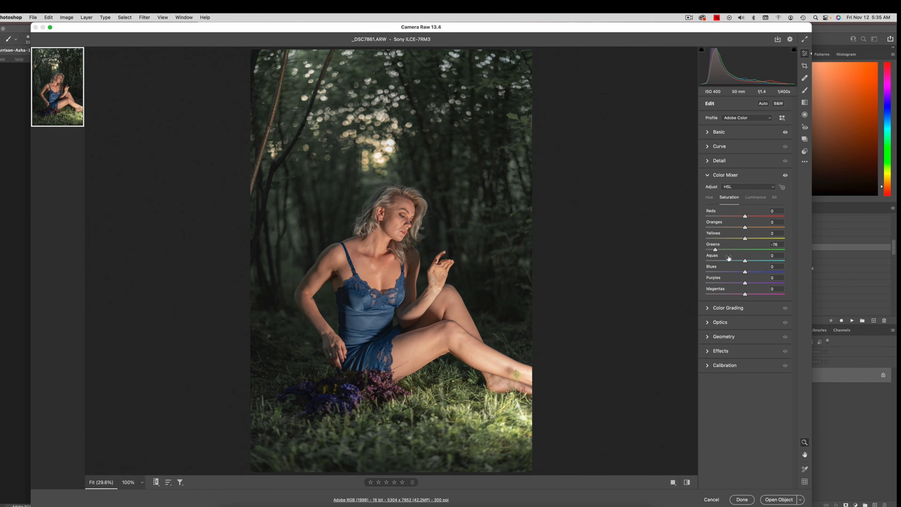
left_click(711, 198)
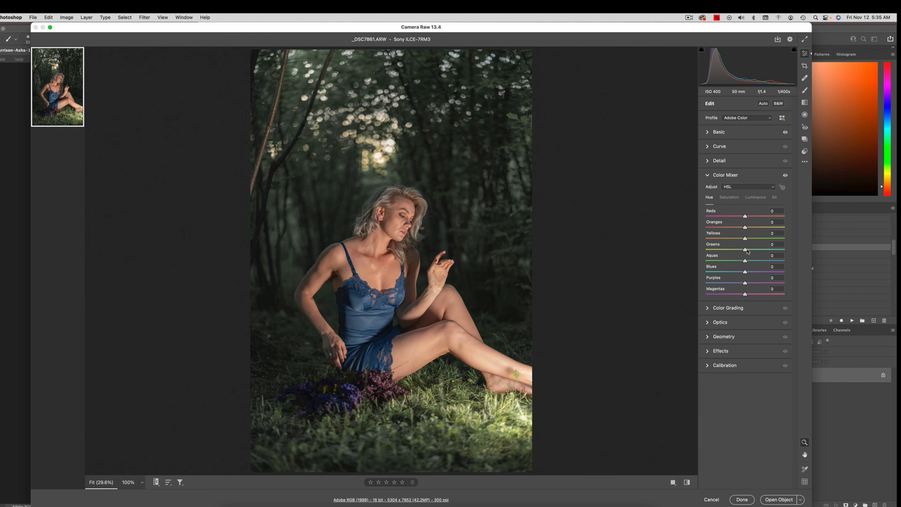
mouse_move(744, 251)
left_mouse_down()
mouse_move(706, 250)
mouse_move(759, 251)
mouse_move(704, 249)
mouse_move(786, 259)
mouse_move(754, 257)
left_mouse_up()
Step: Open the raw photo in Photoshop as a smart object and duplicate its layer with New Smart Object via Copy
left_click(772, 497)
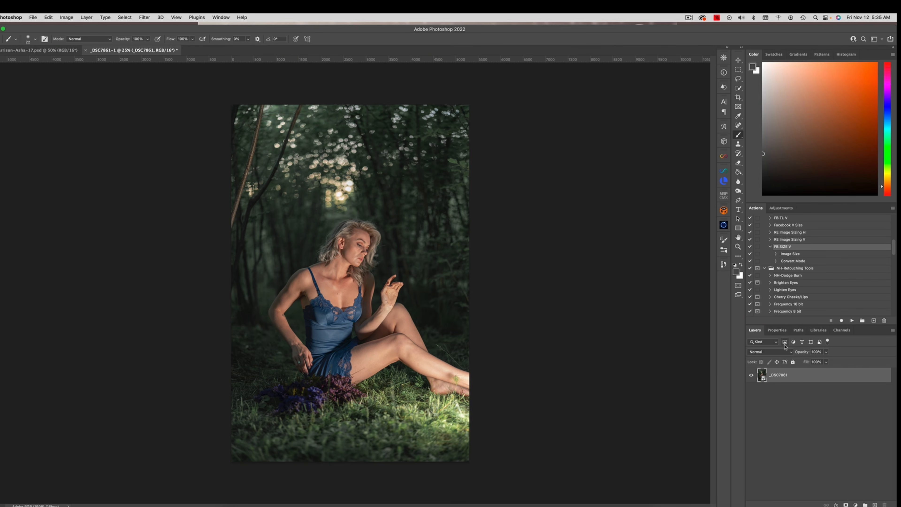
right_click(794, 379)
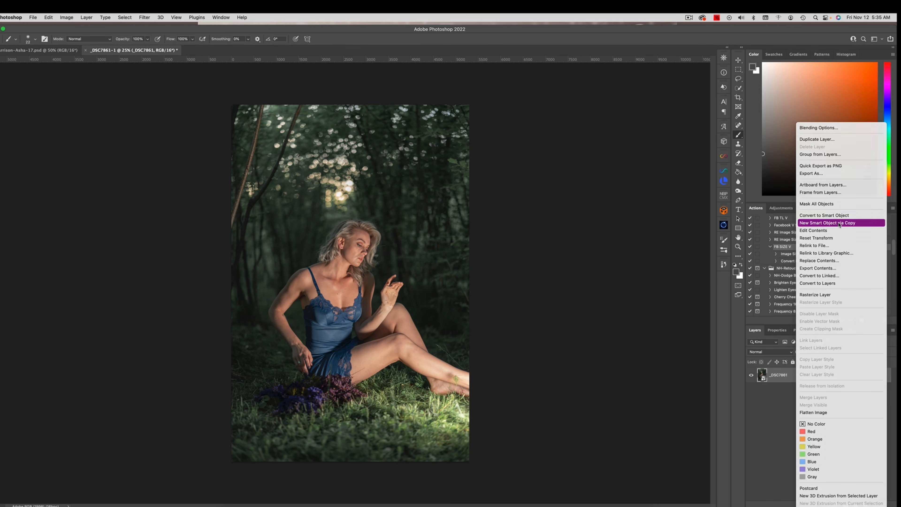
left_click(837, 223)
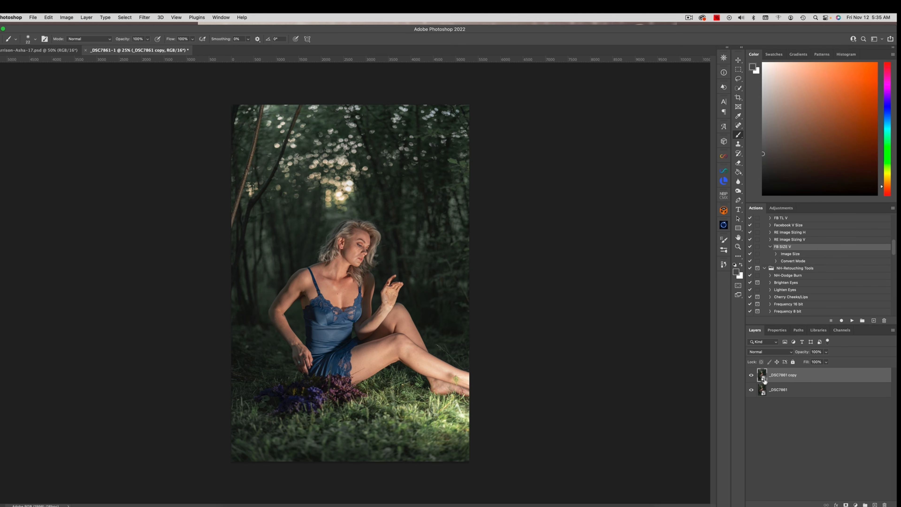
Step: Reset the smart object copy's raw settings to default, set Highlights to -85 and apply
double_click(762, 377)
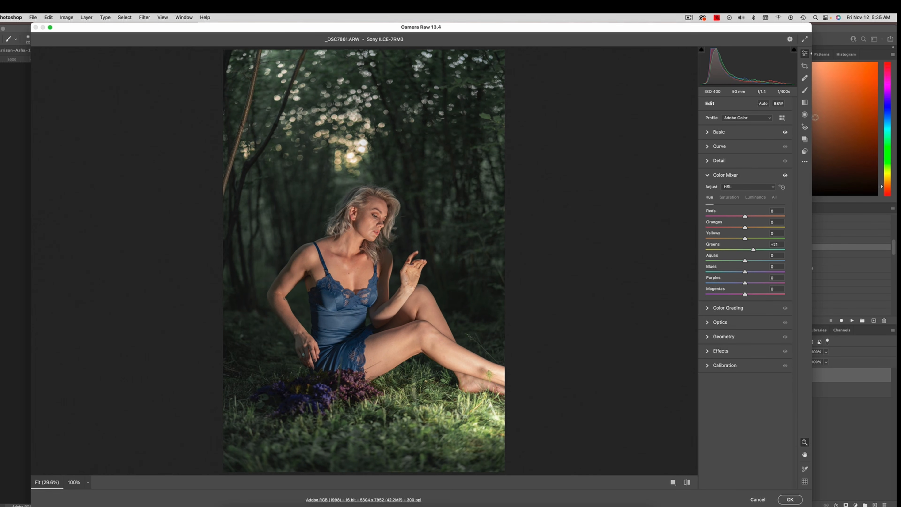
left_click(804, 163)
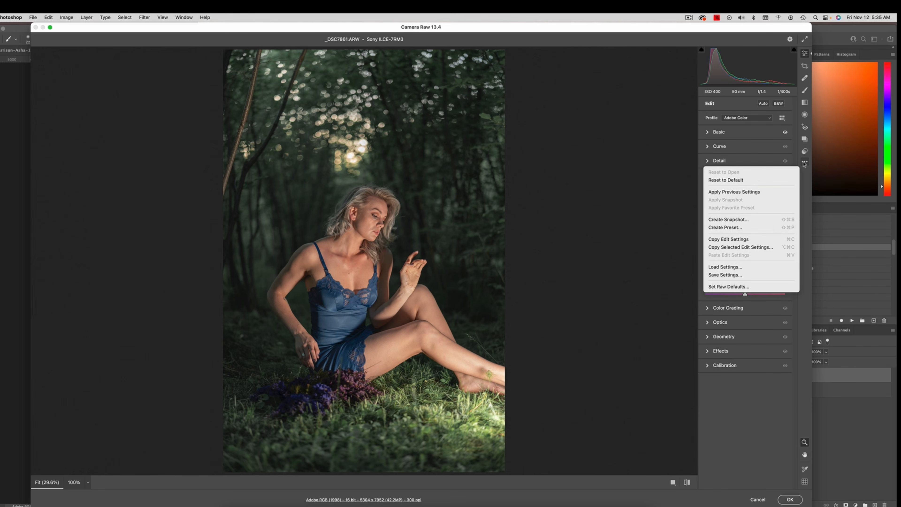
left_click(754, 181)
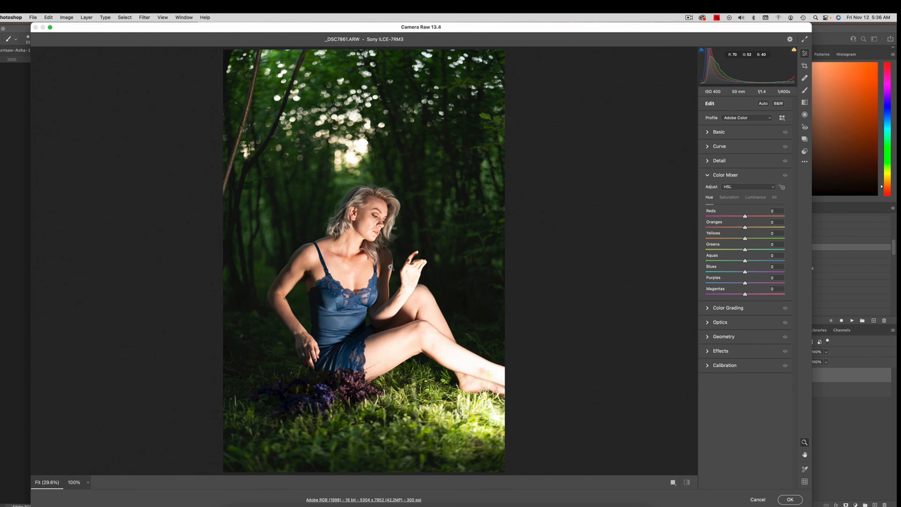
left_click(706, 133)
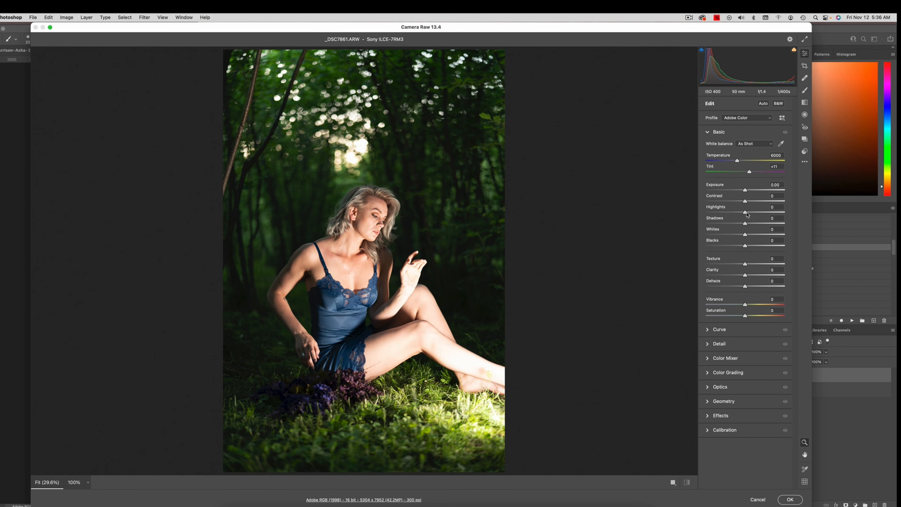
left_click_drag(744, 212, 713, 212)
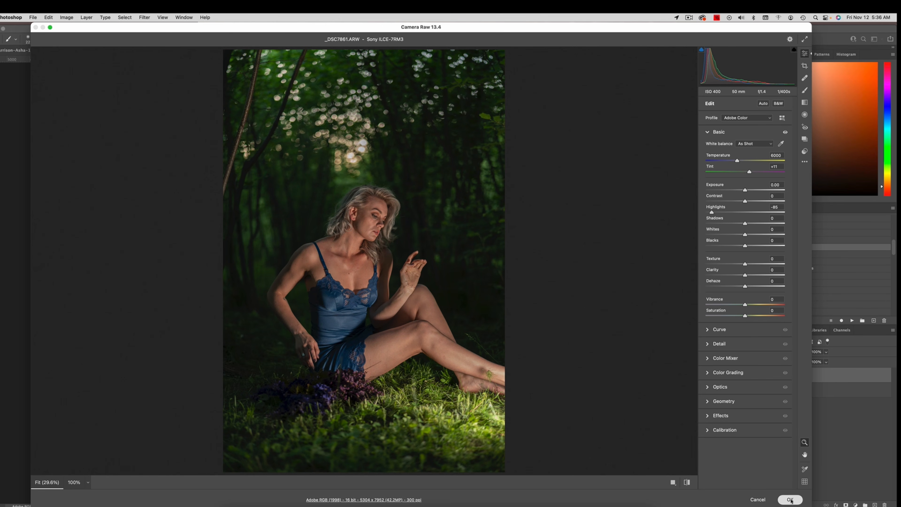
key("Return")
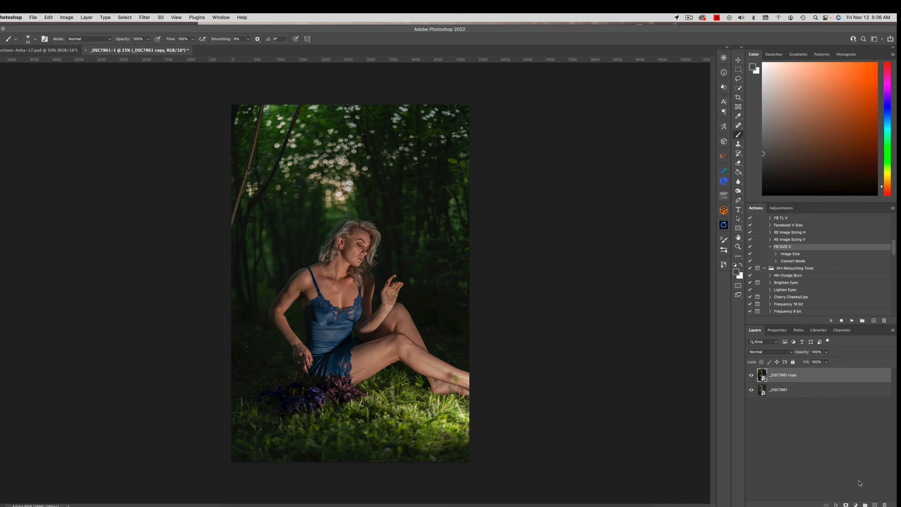
Step: Hide the darker copy behind a black layer mask and paint white on the mask over the lower legs and feet
left_click(846, 504, "alt")
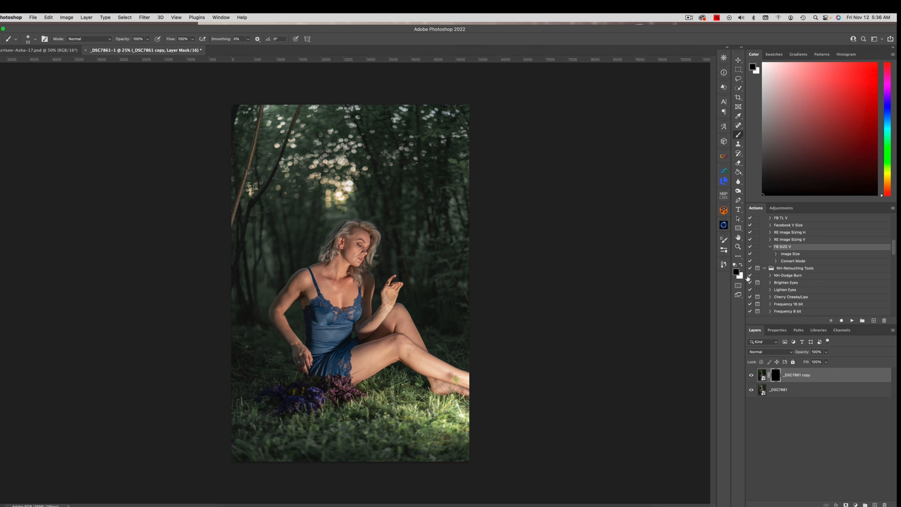
left_click(741, 264)
mouse_move(438, 366)
left_mouse_down()
mouse_move(450, 368)
mouse_move(414, 353)
mouse_move(463, 382)
mouse_move(448, 389)
left_mouse_up()
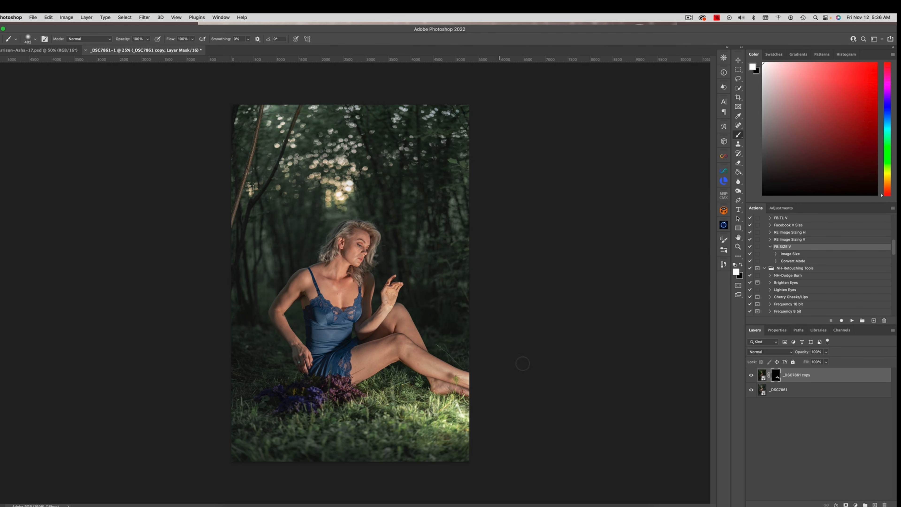
Step: Create another independent smart object copy of the base layer, place it above the masked copy and open its raw settings
left_click(805, 393)
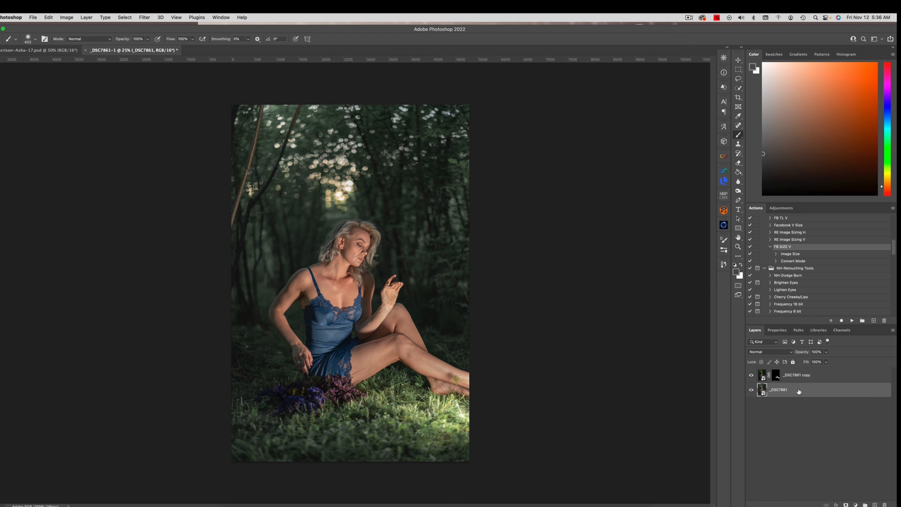
right_click(796, 383)
left_click(826, 222)
left_click_drag(815, 392, 809, 375)
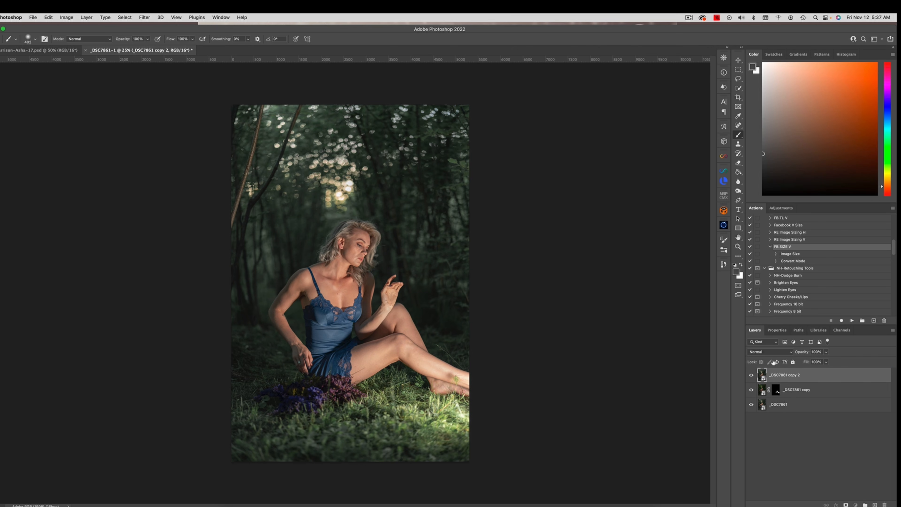
key("super+shift+a")
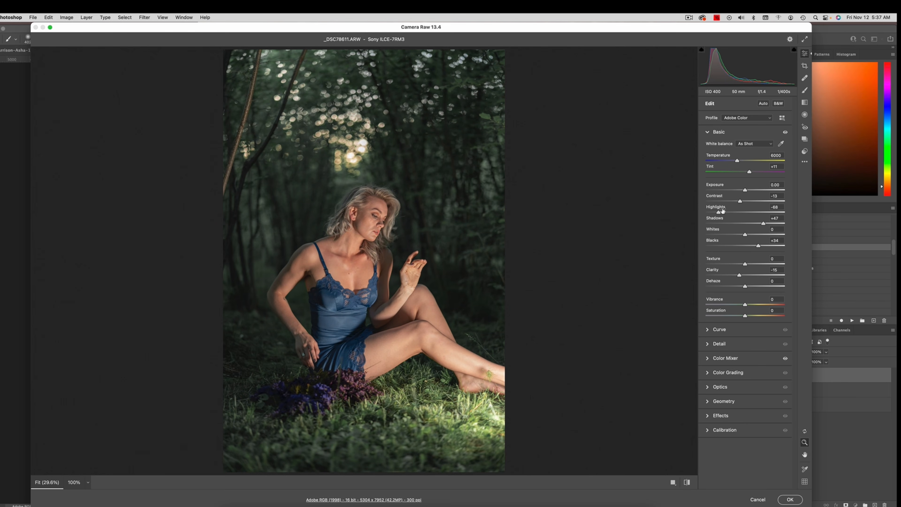
left_click_drag(718, 213, 736, 215)
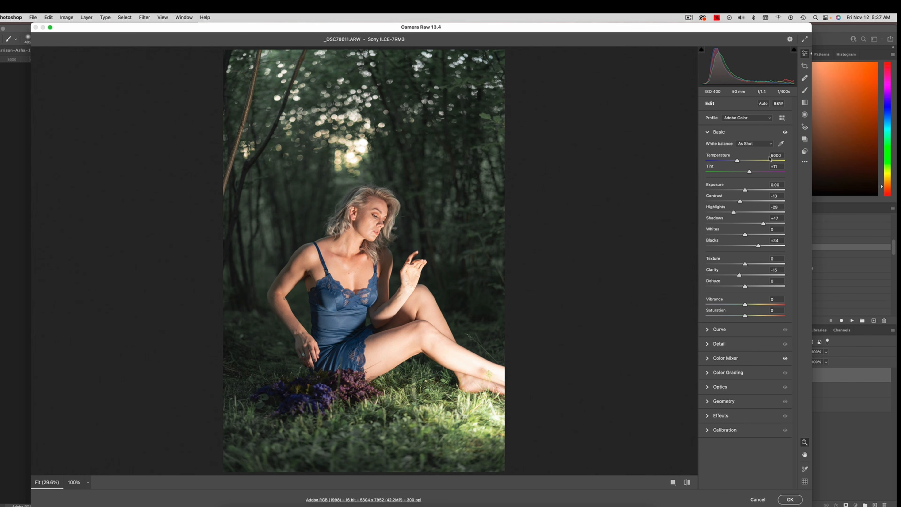
left_click(804, 162)
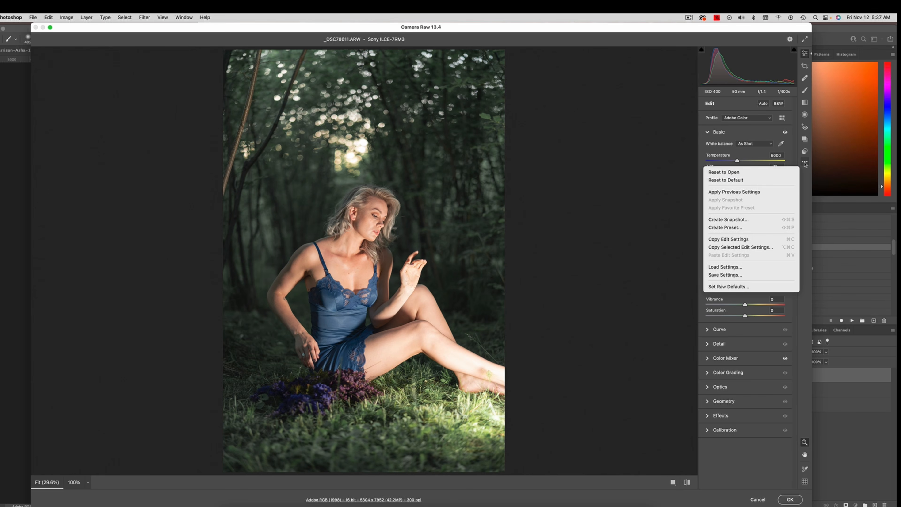
left_click(770, 172)
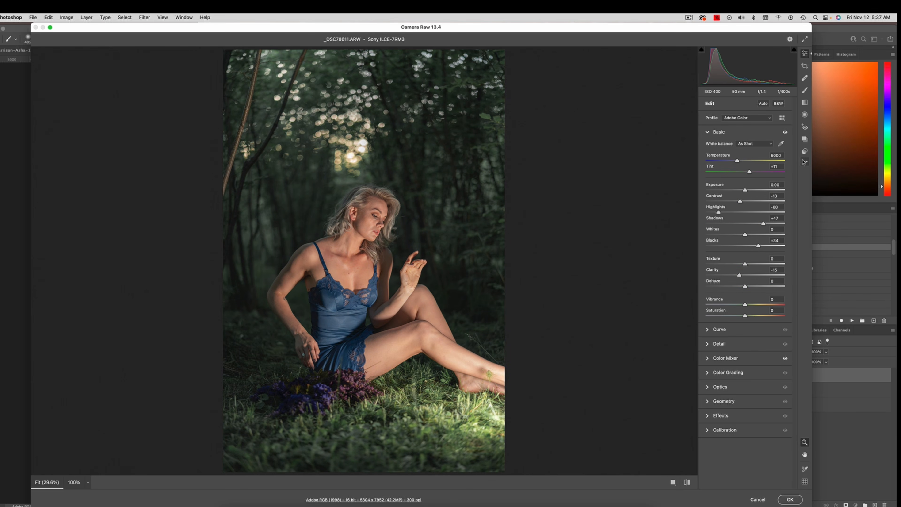
Step: Reset the new copy's raw settings to default and set Highlights to -44
left_click(804, 162)
left_click(757, 181)
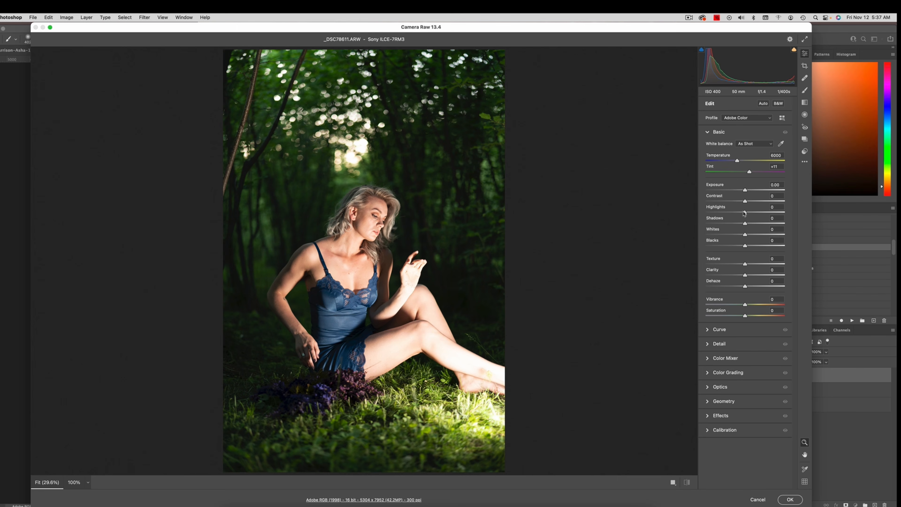
left_click_drag(744, 213, 727, 213)
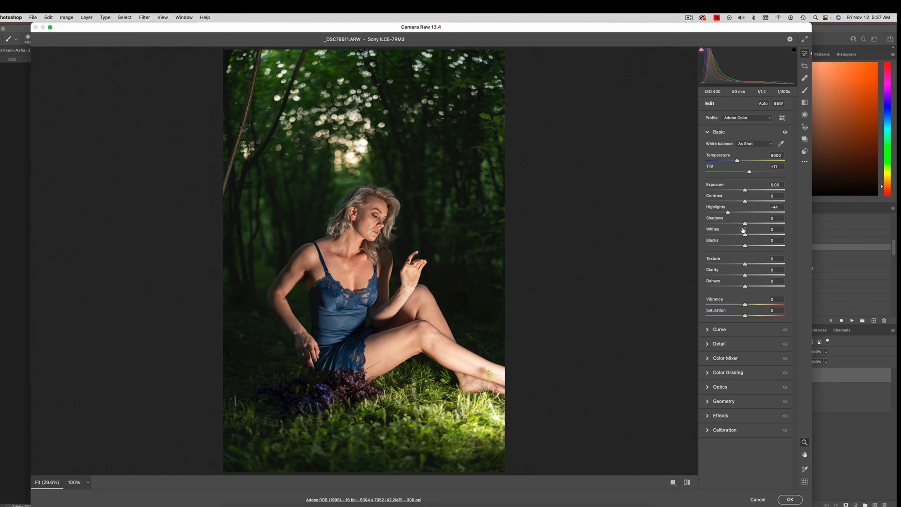
Step: Reduce the saturation of Oranges to -16 and Yellows to -59 in the Color Mixer and apply the raw edits
left_click(709, 359)
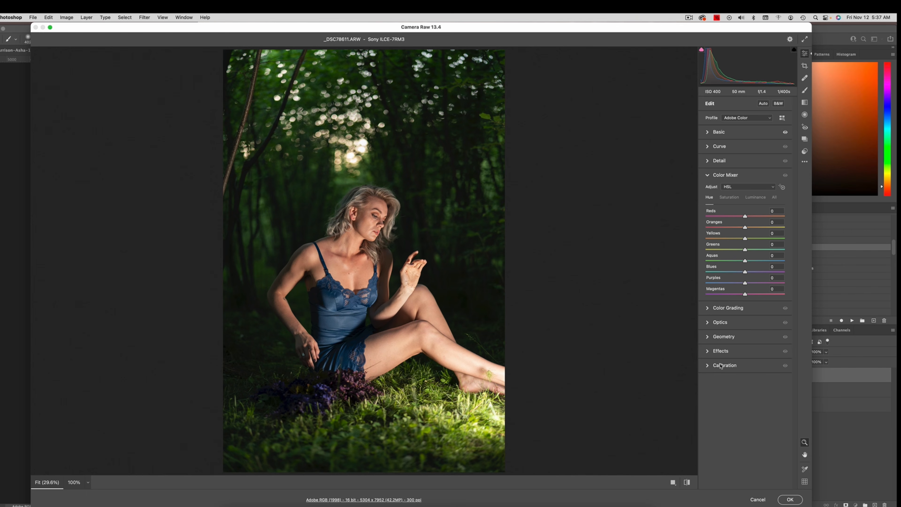
left_click(728, 198)
left_click(744, 238)
mouse_move(744, 241)
left_mouse_down()
mouse_move(718, 239)
mouse_move(739, 230)
left_mouse_up()
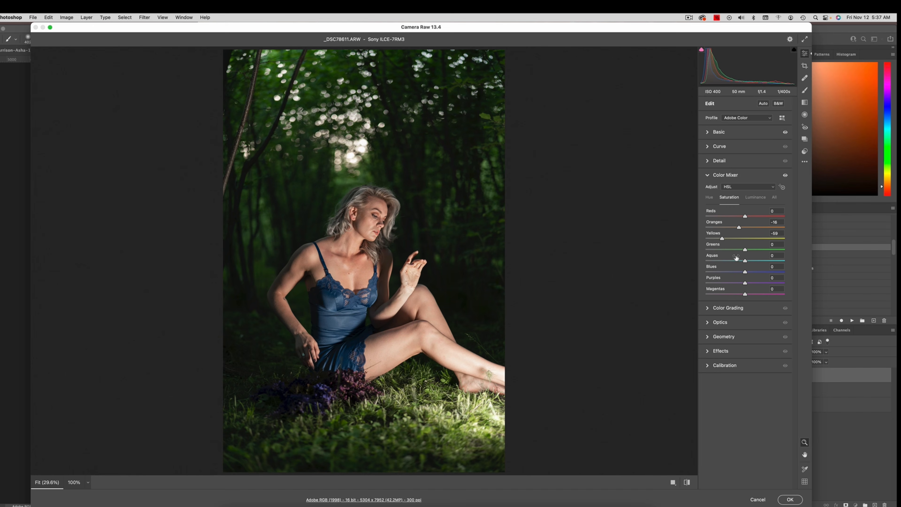
left_click(790, 499)
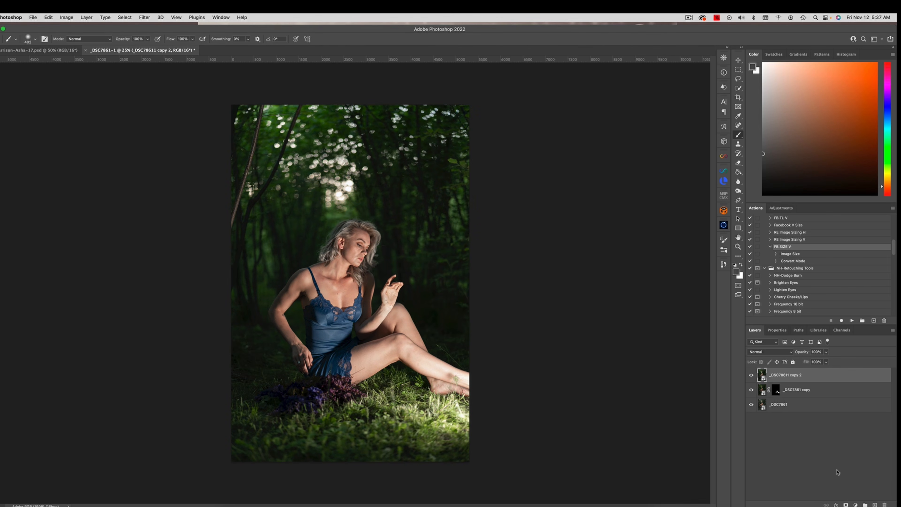
Step: Hide the top copy behind a black layer mask and paint white over the woman, the flowers and the foreground grass
left_click(846, 504, "alt")
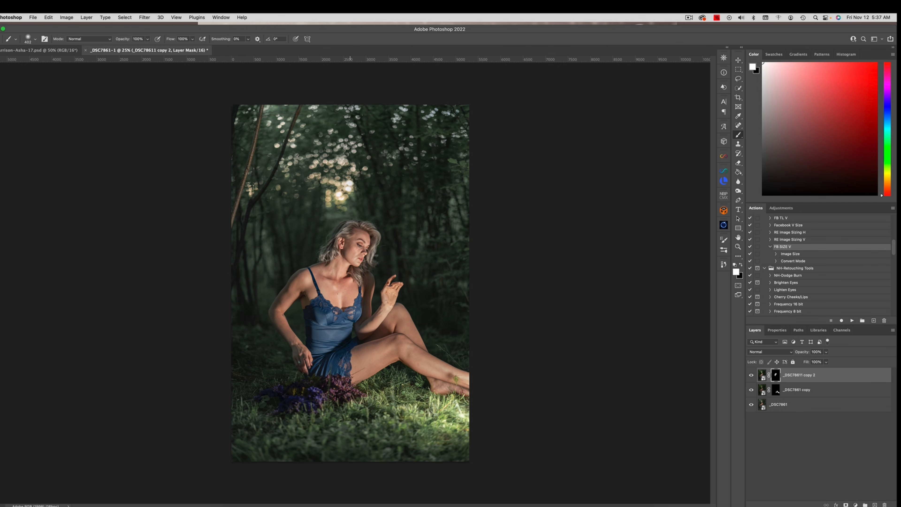
left_click_drag(389, 347, 351, 357)
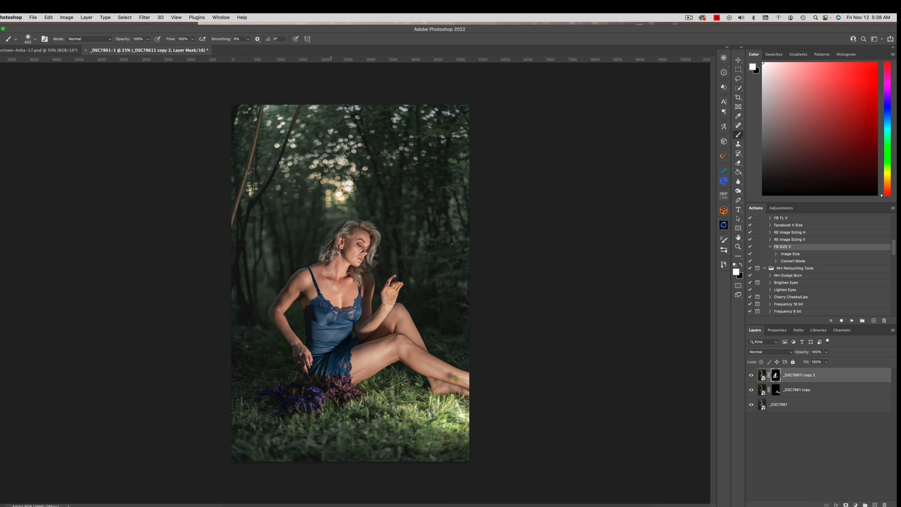
left_click_drag(327, 394, 304, 403)
left_click_drag(368, 398, 382, 398)
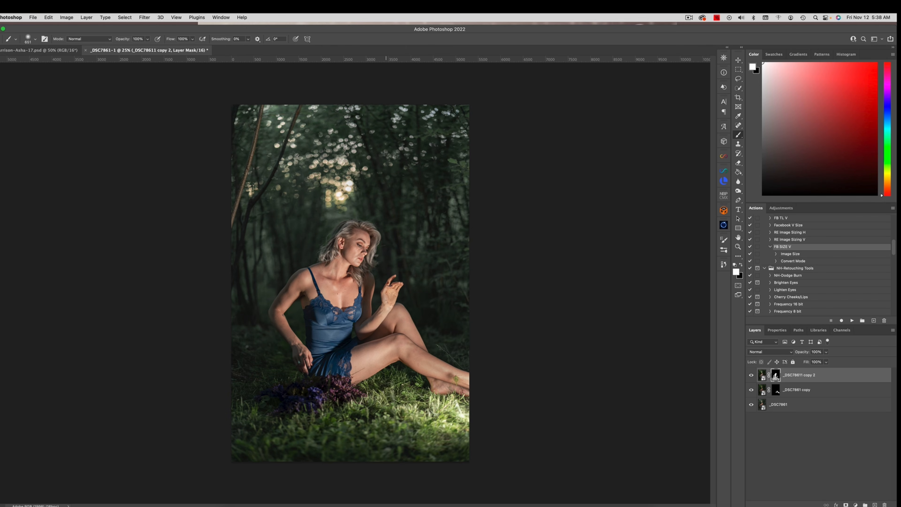
Step: Touch up the top copy's layer mask with white paint over the woman's face
key("x")
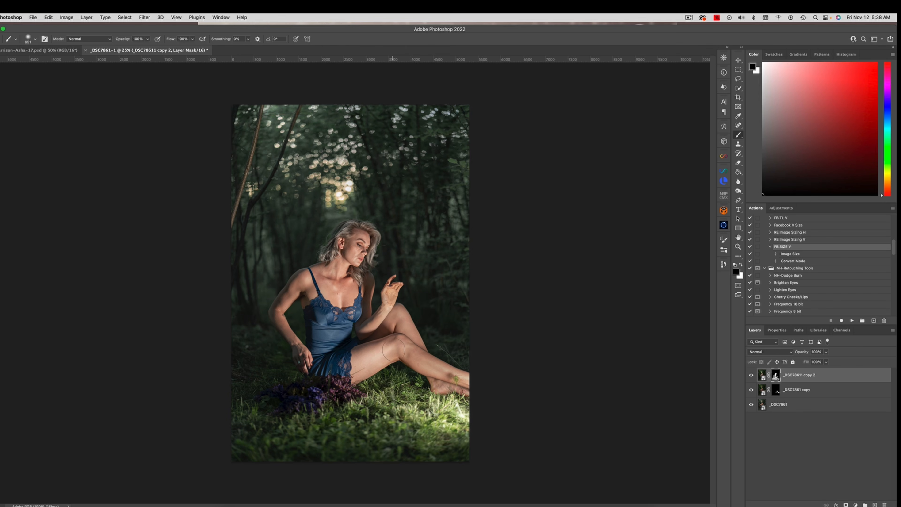
key("x")
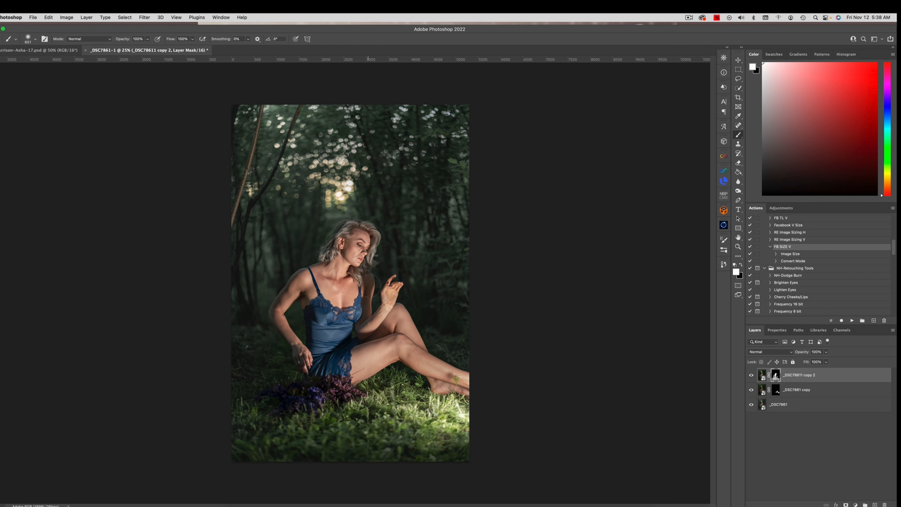
left_click_drag(357, 251, 350, 252)
Step: Check the top copy's mask properties and feather the middle copy's layer mask to about 2.6 px
left_click(777, 335)
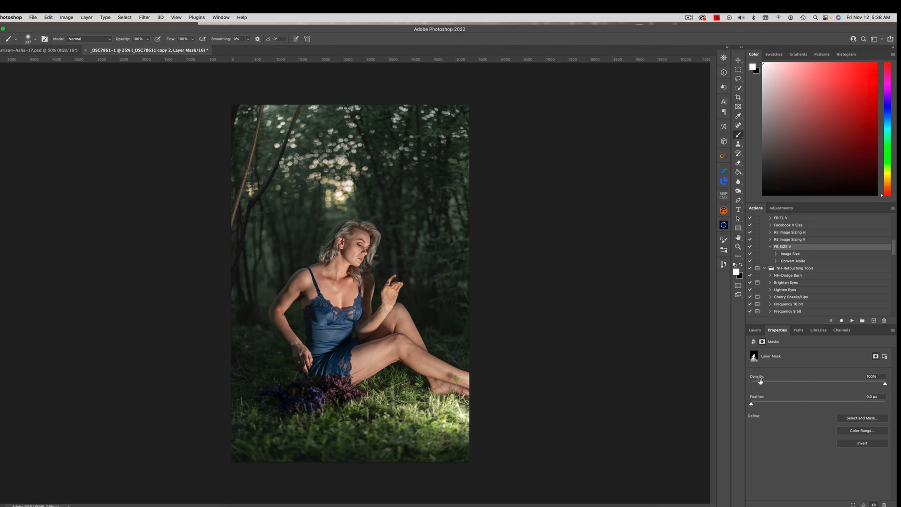
left_click(755, 330)
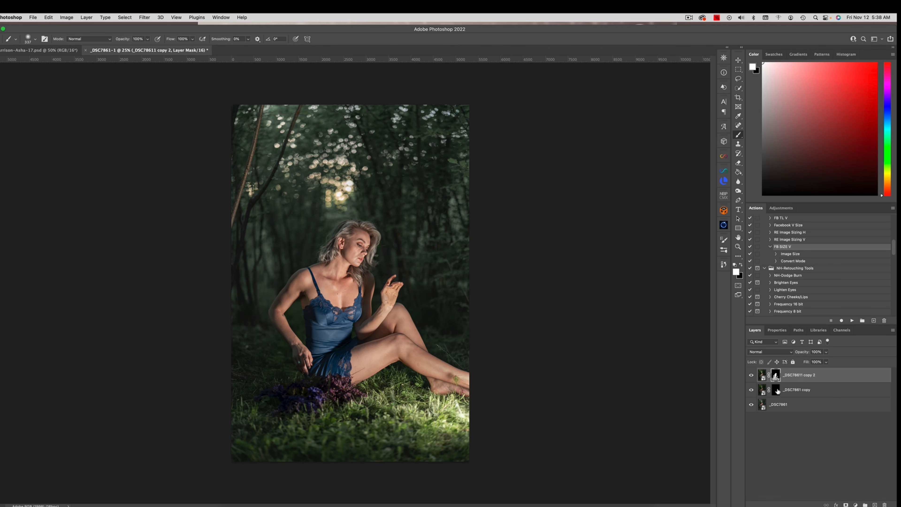
left_click(776, 390)
double_click(777, 389)
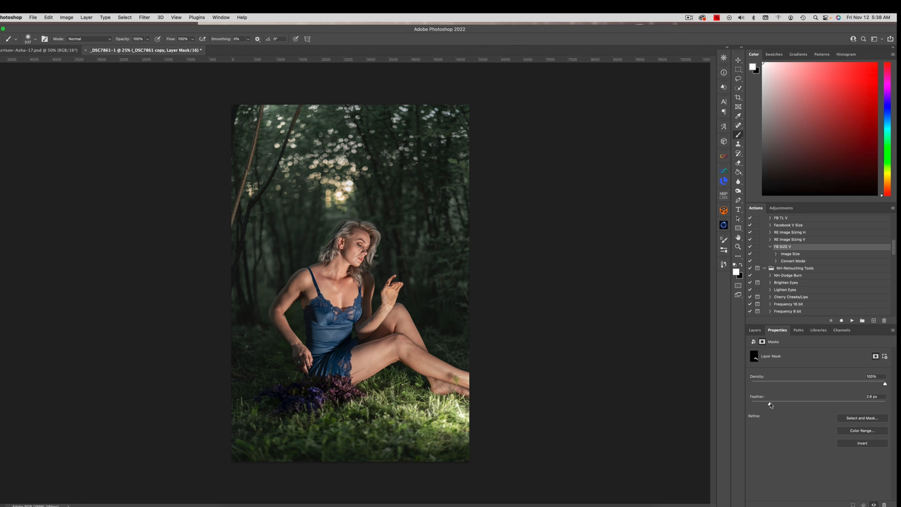
left_click(755, 330)
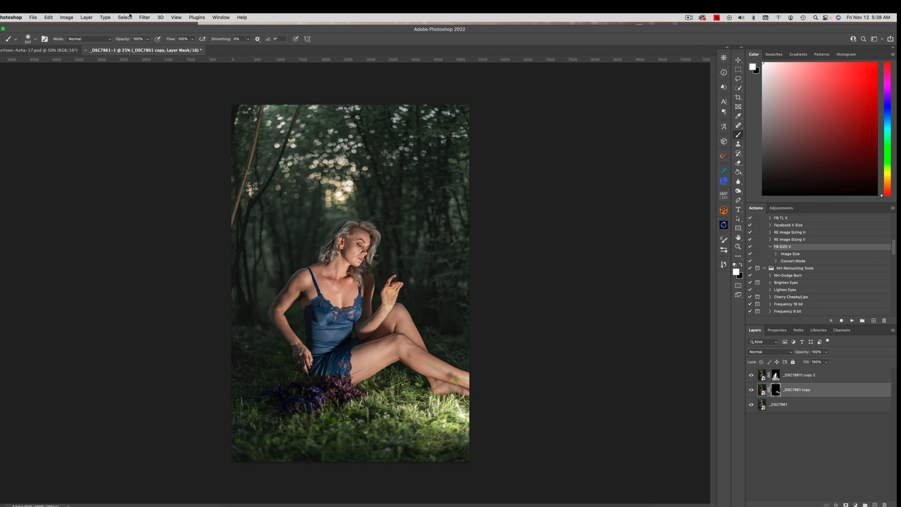
Step: Flatten the image and duplicate the background to a new layer
left_click(86, 17)
left_click(112, 188)
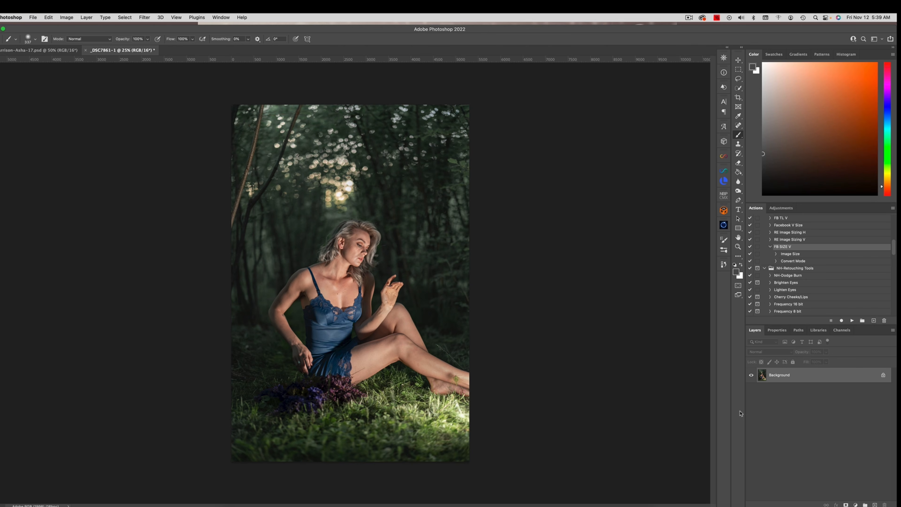
key("super+j")
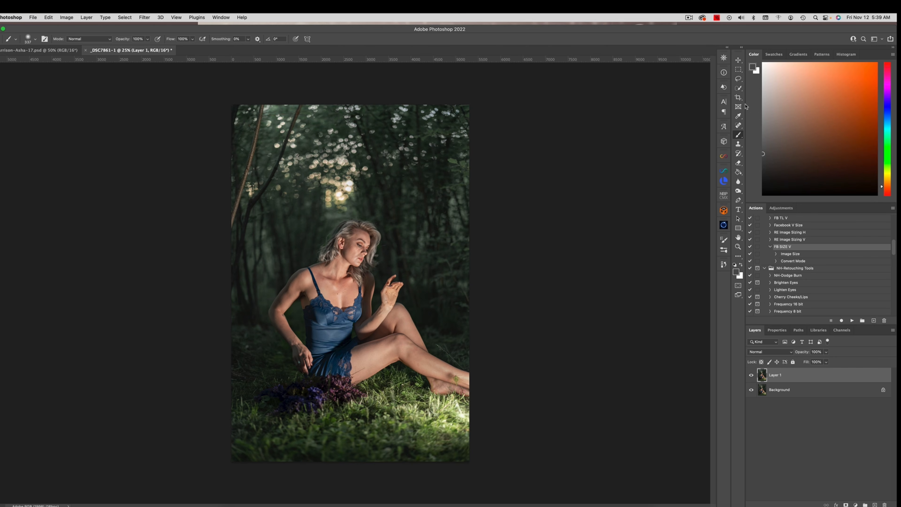
Step: Remove the dirt specks from the woman's raised palm and wrist with the Patch tool, using nearby clean skin
left_click_drag(738, 125, 758, 142)
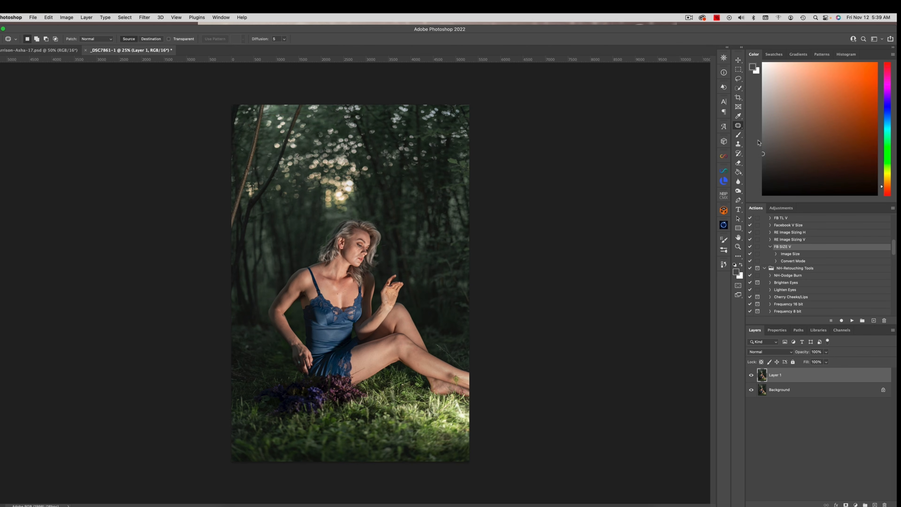
key("z")
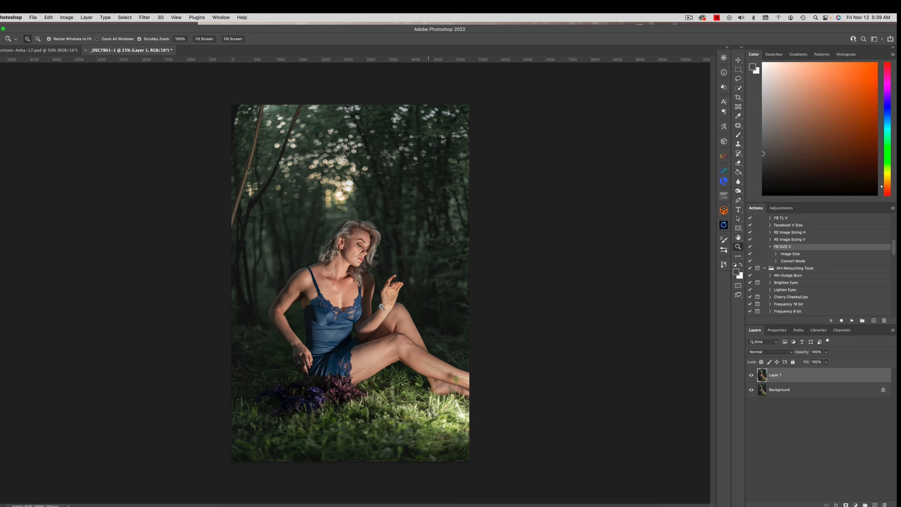
left_click_drag(380, 306, 435, 324)
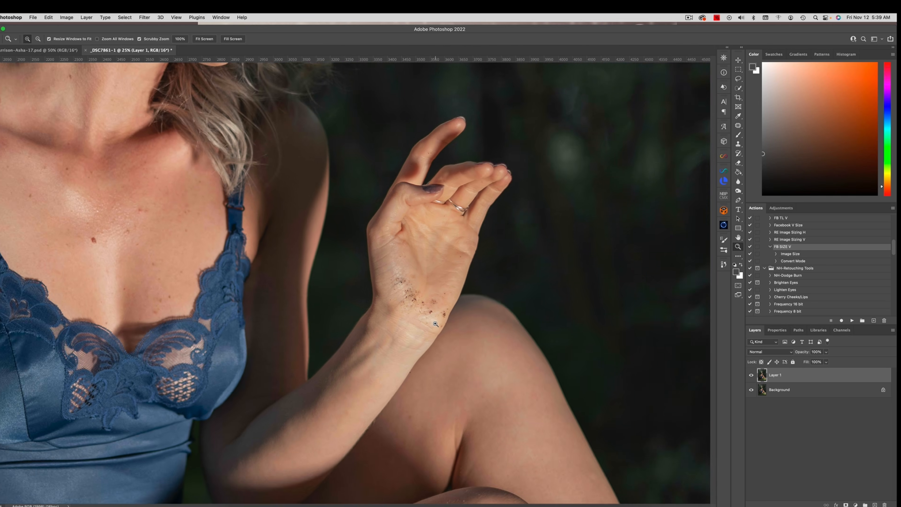
key("j")
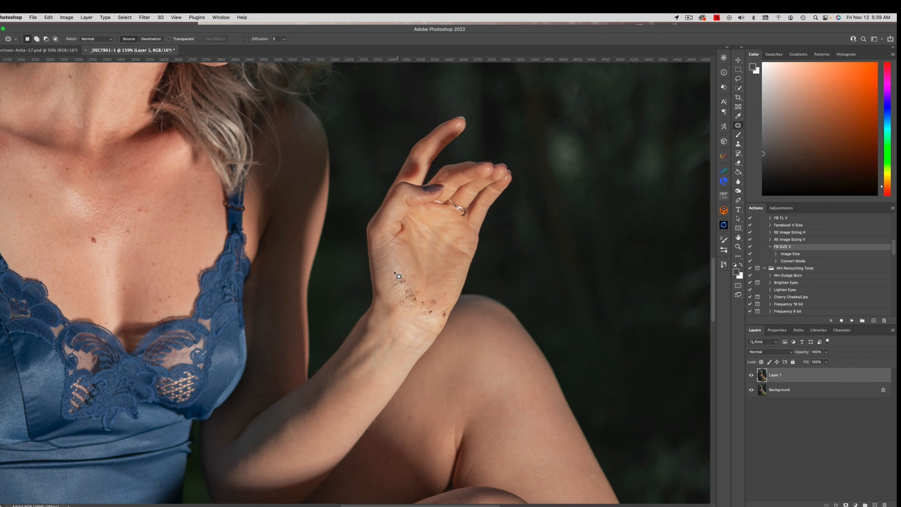
mouse_move(394, 273)
left_mouse_down()
mouse_move(405, 289)
mouse_move(395, 265)
mouse_move(420, 276)
left_mouse_up()
left_click_drag(413, 278, 400, 255)
key("super+d")
mouse_move(417, 288)
left_mouse_down()
mouse_move(397, 295)
mouse_move(414, 306)
mouse_move(397, 286)
left_mouse_up()
mouse_move(397, 296)
left_mouse_down()
mouse_move(391, 277)
mouse_move(398, 296)
left_mouse_up()
key("super+d")
mouse_move(396, 296)
left_mouse_down()
mouse_move(396, 287)
mouse_move(421, 290)
left_mouse_up()
key("super+d")
mouse_move(420, 291)
left_mouse_down()
mouse_move(419, 279)
mouse_move(405, 287)
mouse_move(414, 282)
left_mouse_up()
key("super+d")
left_click_drag(410, 285, 411, 309)
mouse_move(406, 305)
left_mouse_down()
mouse_move(412, 321)
mouse_move(404, 309)
mouse_move(435, 284)
mouse_move(437, 299)
mouse_move(439, 282)
mouse_move(449, 296)
mouse_move(451, 281)
mouse_move(422, 321)
mouse_move(416, 303)
left_mouse_up()
key("super+d")
key("super+d")
key("super+d")
left_click_drag(403, 276, 403, 275)
key("super+d")
mouse_move(427, 305)
left_mouse_down()
mouse_move(433, 290)
mouse_move(439, 321)
mouse_move(447, 317)
mouse_move(444, 291)
mouse_move(442, 331)
mouse_move(451, 319)
mouse_move(438, 317)
mouse_move(444, 293)
mouse_move(439, 319)
mouse_move(446, 316)
left_mouse_up()
key("super+d")
key("super+d")
key("super+d")
key("super+d")
key("super+d")
left_click_drag(410, 301, 412, 305)
left_click_drag(412, 305, 420, 304)
key("super+d")
left_click_drag(462, 256, 461, 261)
Step: Patch the blemishes on the woman's face and neck with nearby clean skin
left_click_drag(248, 189, 395, 392)
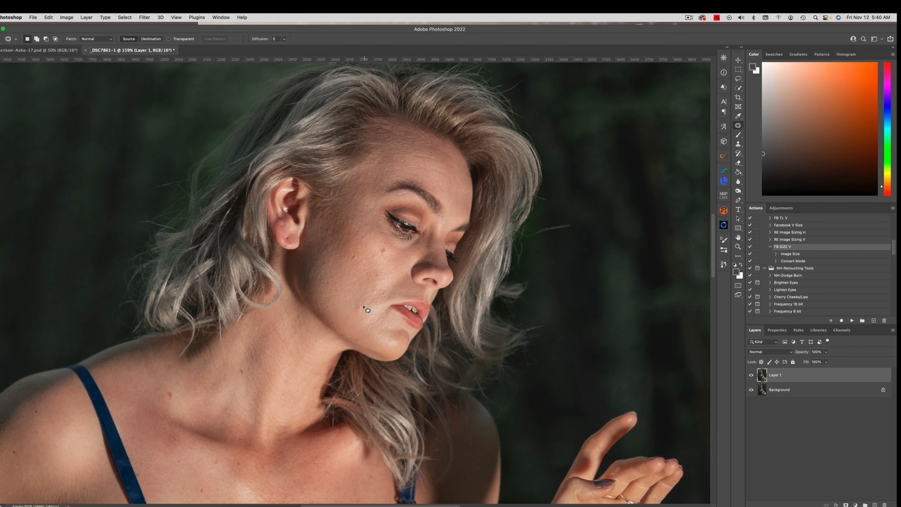
mouse_move(362, 301)
left_mouse_down()
mouse_move(369, 314)
mouse_move(363, 302)
left_mouse_up()
mouse_move(363, 307)
left_mouse_down()
mouse_move(359, 299)
mouse_move(386, 299)
mouse_move(361, 289)
mouse_move(378, 272)
left_mouse_up()
key("super+d")
key("super+d")
left_click_drag(377, 275, 370, 281)
key("super+d")
mouse_move(385, 251)
left_mouse_down()
mouse_move(376, 259)
mouse_move(367, 241)
mouse_move(357, 257)
left_mouse_up()
key("super+d")
key("super+d")
key("super+d")
key("super+d")
left_click_drag(302, 322, 301, 320)
left_click_drag(301, 320, 303, 328)
key("super+d")
mouse_move(294, 235)
left_mouse_down()
mouse_move(293, 246)
mouse_move(294, 233)
mouse_move(283, 229)
left_mouse_up()
key("super+d")
key("super+d")
Step: Patch the small blemish on the woman's chest and look over the retouched face and shoulders
left_click_drag(374, 345, 416, 216)
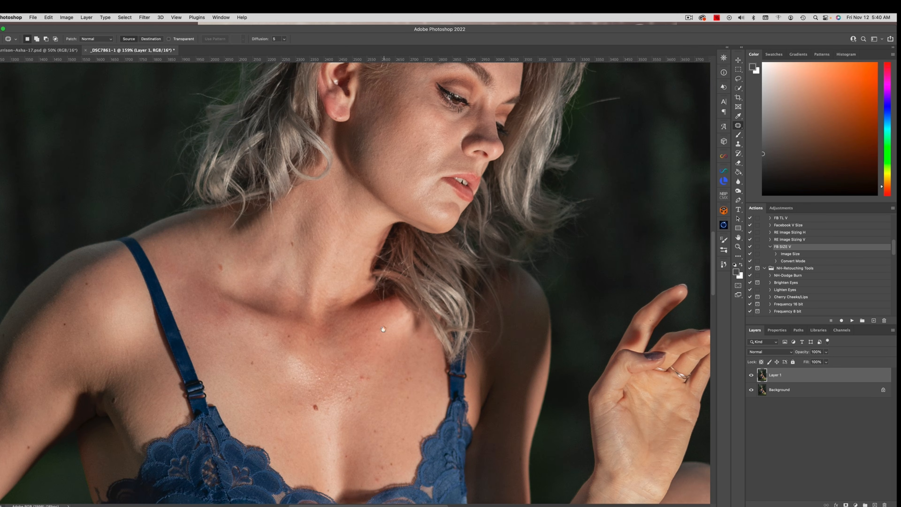
mouse_move(359, 376)
left_mouse_down()
mouse_move(367, 371)
mouse_move(321, 378)
mouse_move(329, 382)
left_mouse_up()
key("super+d")
key("super+d")
mouse_move(269, 272)
left_mouse_down()
mouse_move(408, 251)
mouse_move(263, 281)
mouse_move(256, 358)
left_mouse_up()
left_click_drag(343, 314, 264, 337)
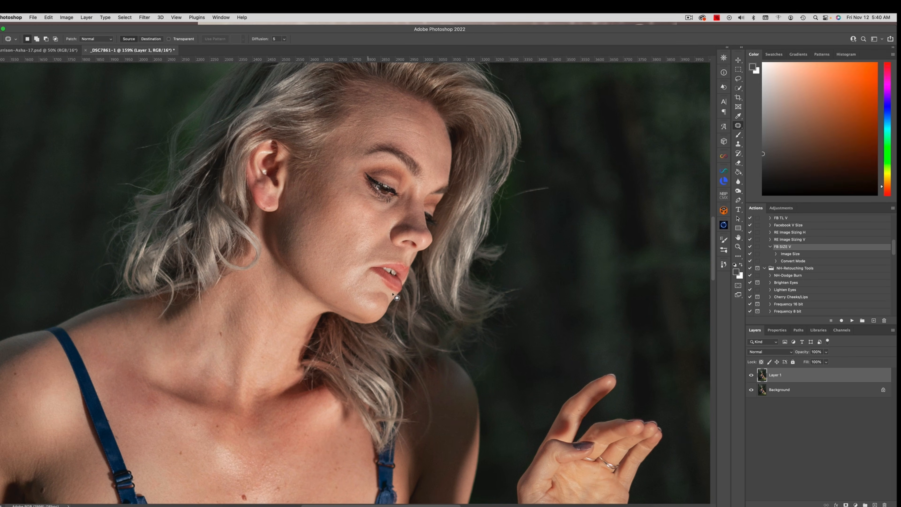
Step: Merge the visible layers into the background and duplicate the result to a new layer
key("super+1")
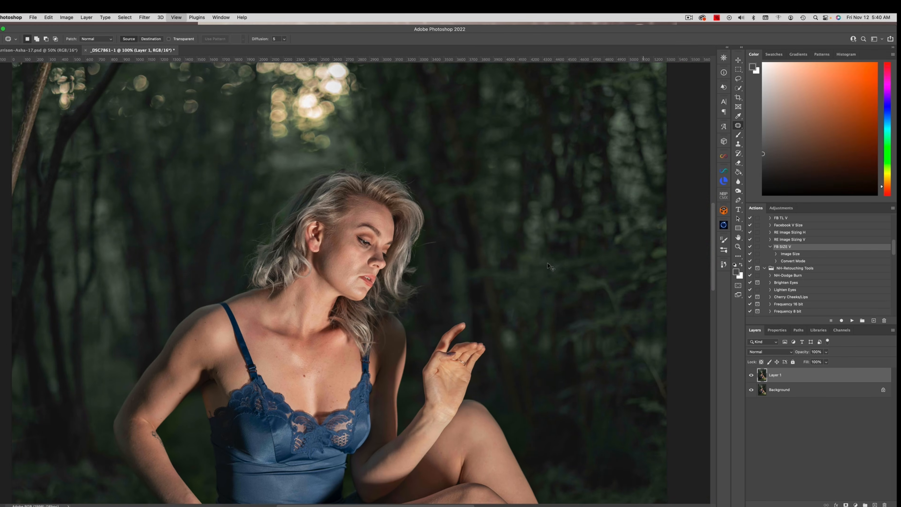
key("super+minus")
key("super+minus")
key("super+minus")
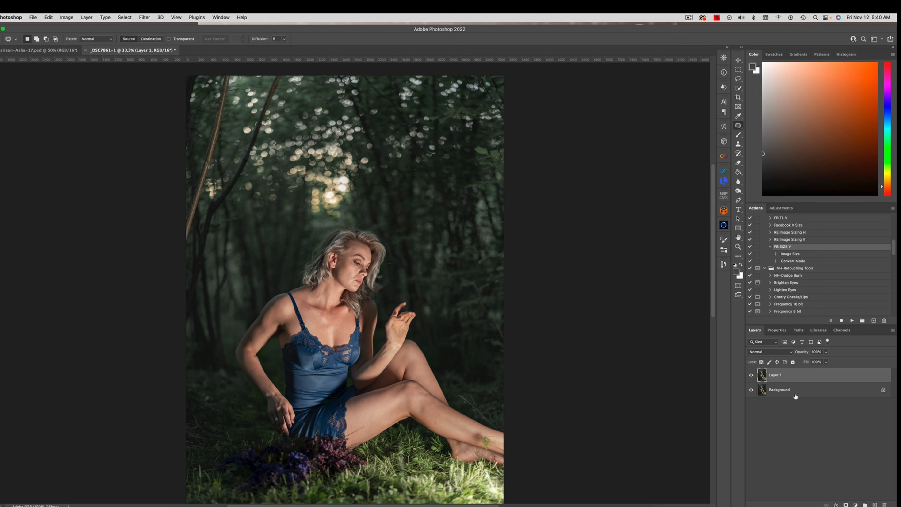
left_click(86, 17)
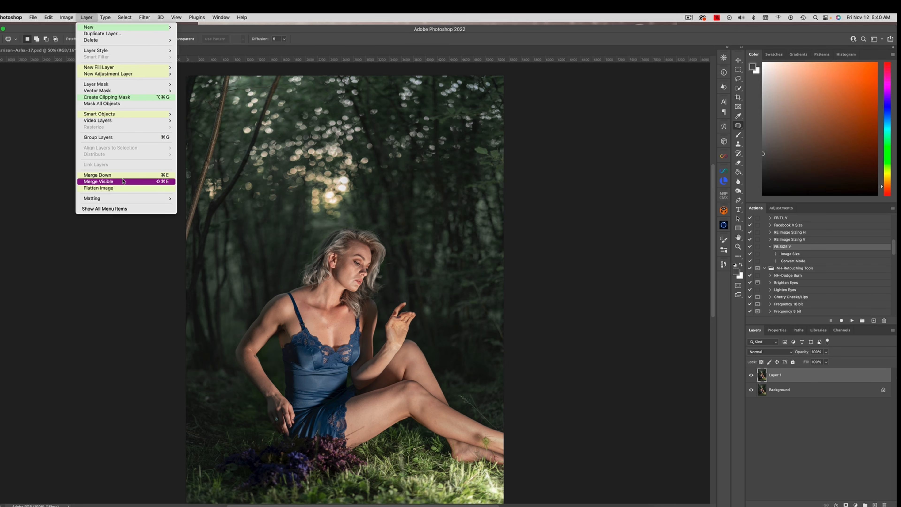
left_click(123, 181)
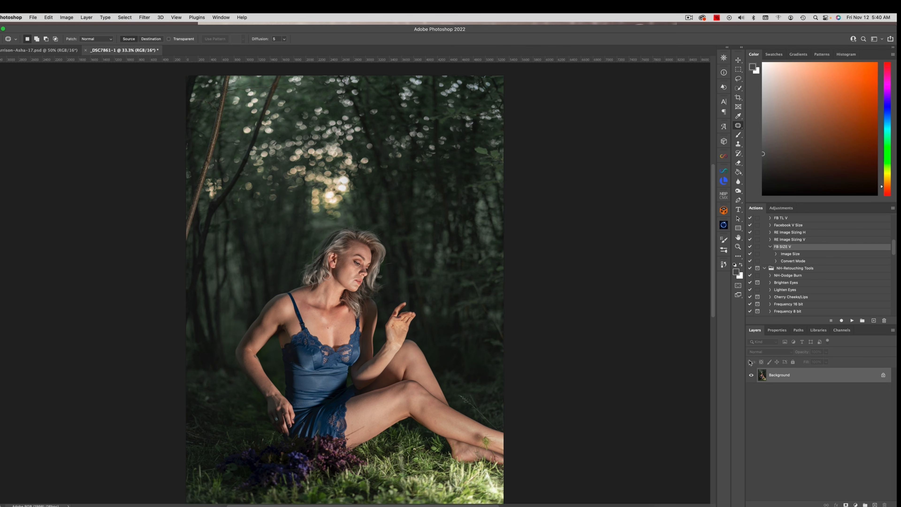
key("super+j")
Step: Open Liquify on the duplicate layer and push the hair outward for more volume, using a size 520 brush
left_click(145, 17)
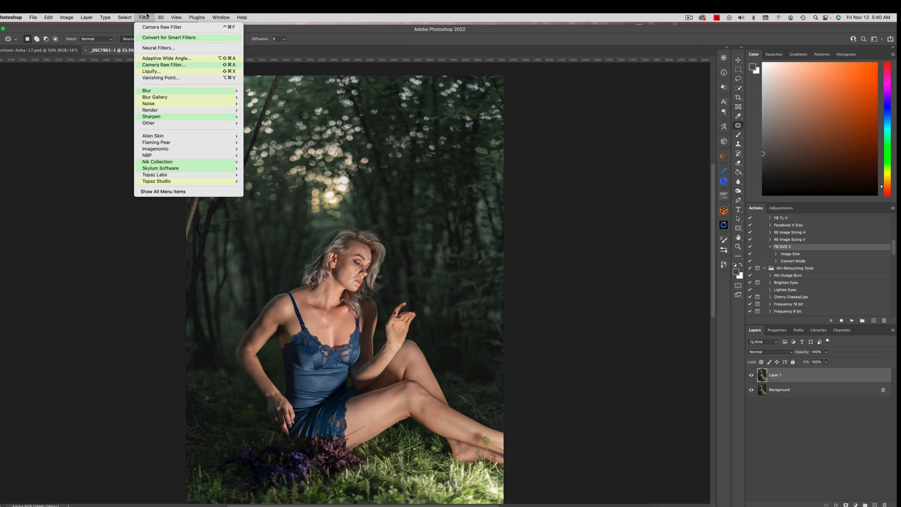
left_click(151, 71)
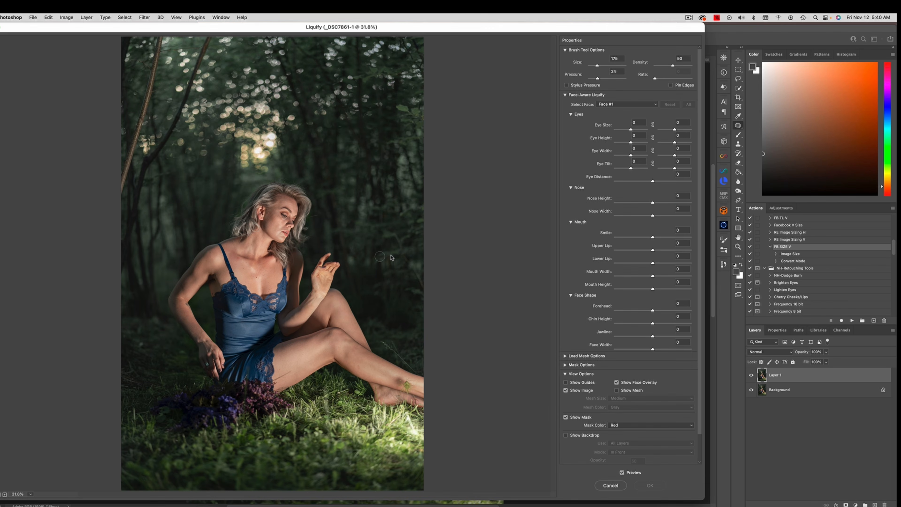
left_click_drag(261, 212, 274, 213)
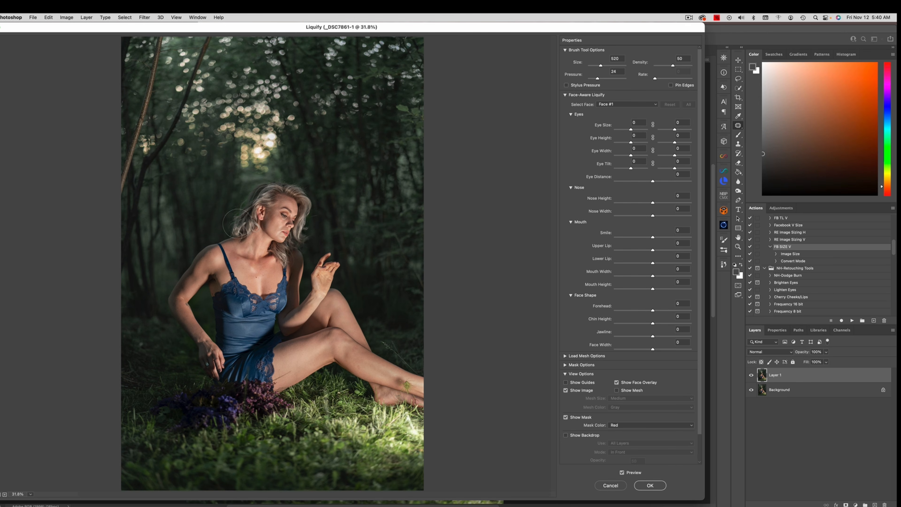
mouse_move(238, 225)
left_mouse_down()
mouse_move(226, 222)
mouse_move(233, 226)
mouse_move(240, 205)
mouse_move(276, 182)
left_mouse_up()
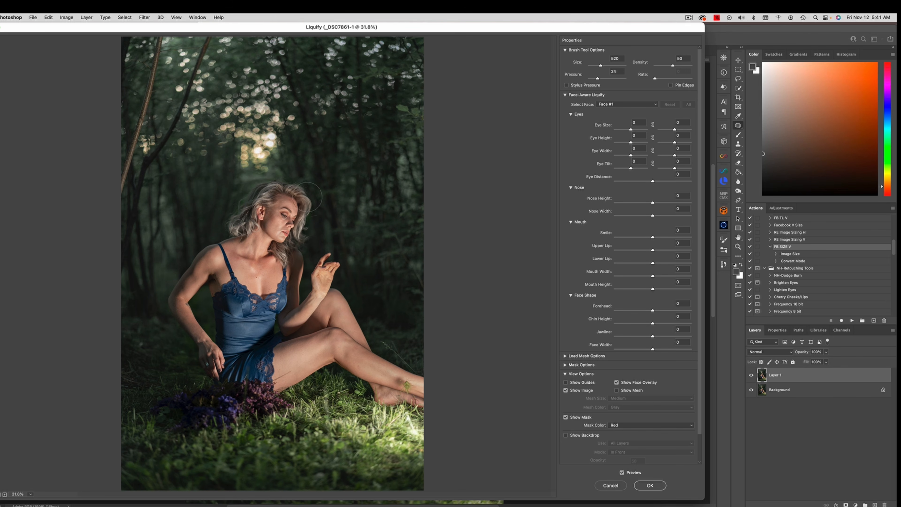
left_click_drag(309, 209, 314, 205)
Step: Refine the hair's shape with smaller and larger Liquify brushes, starting at size 250, and apply the filter
key("bracketleft")
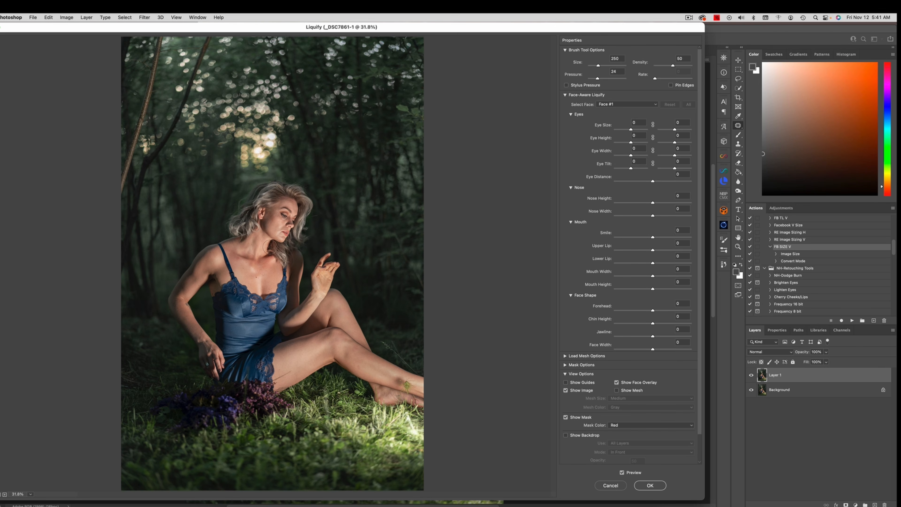
key("bracketright")
key("bracketright")
key("bracketleft")
key("bracketleft")
key("bracketright")
key("bracketright")
key("bracketright")
key("bracketright")
left_click(649, 485)
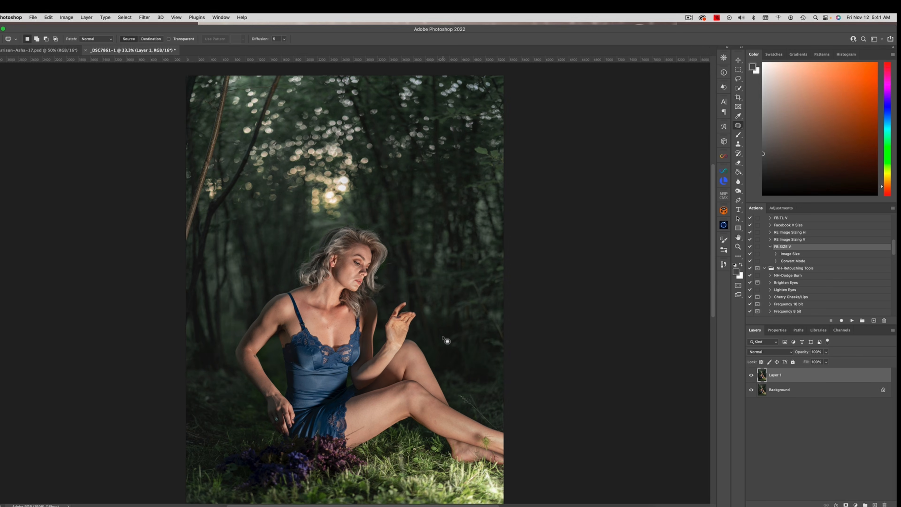
Step: Compare the liquified layer with the original, add a white layer mask to it and paint black around the hair's edge
left_click(751, 375)
left_click(751, 375)
left_click(846, 504)
left_click(737, 134)
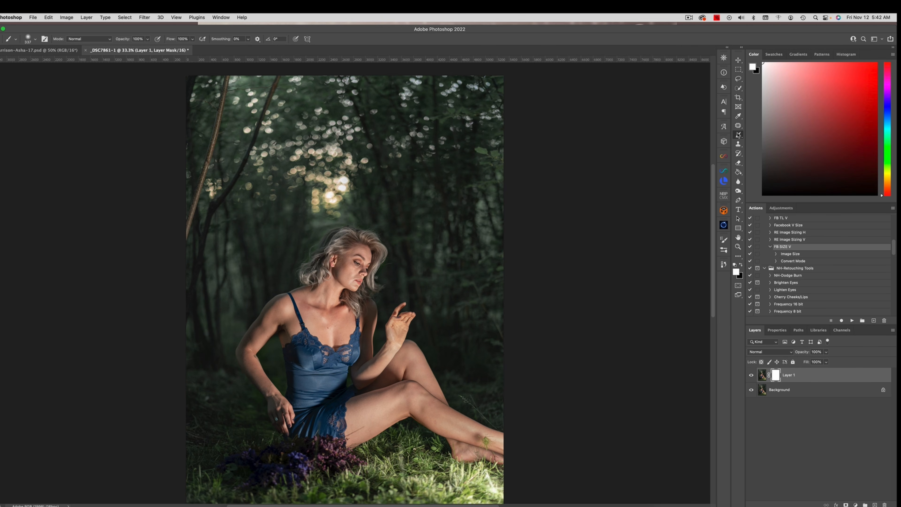
key("x")
mouse_move(284, 219)
left_mouse_down()
mouse_move(272, 223)
mouse_move(309, 235)
left_mouse_up()
key("x")
key("x")
Step: Flatten the image and run the NH-Dodge Burn action
left_click(86, 17)
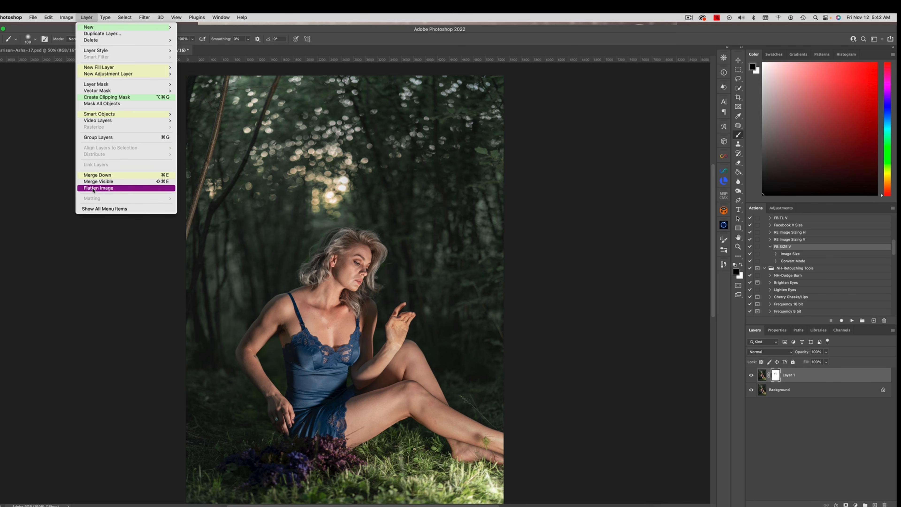
left_click(102, 187)
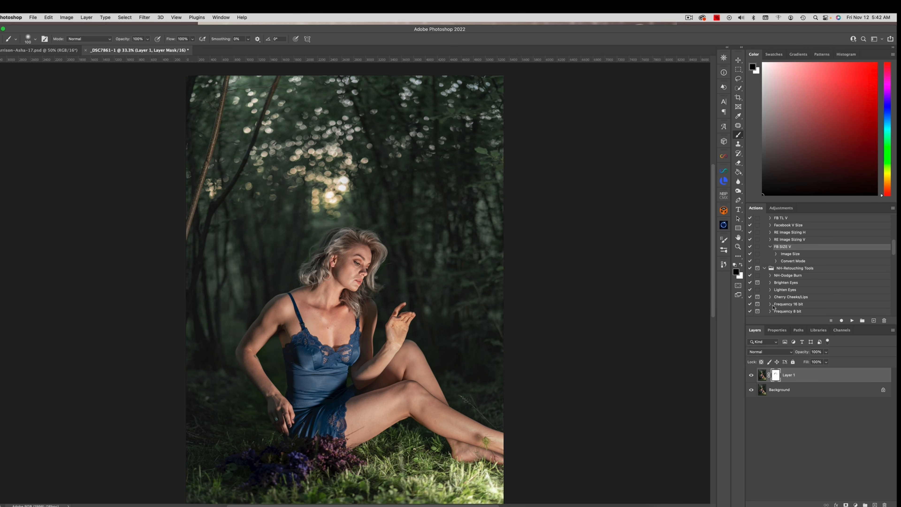
left_click(790, 275)
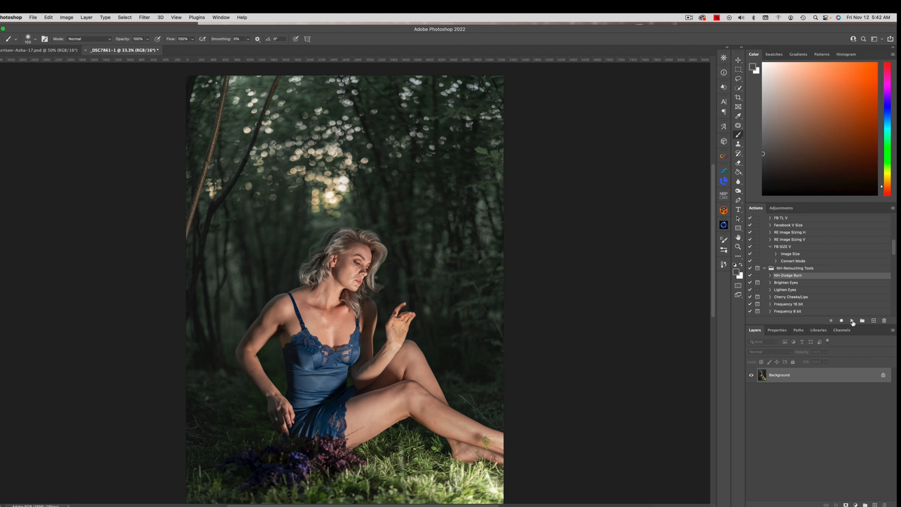
left_click(852, 320)
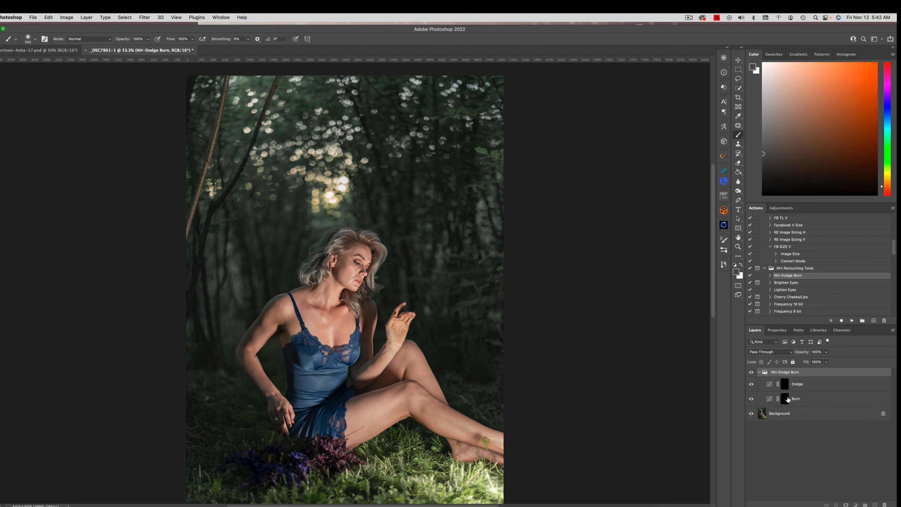
Step: Target the Burn layer's mask and prepare a white brush with 1% flow for work around the face
key("x")
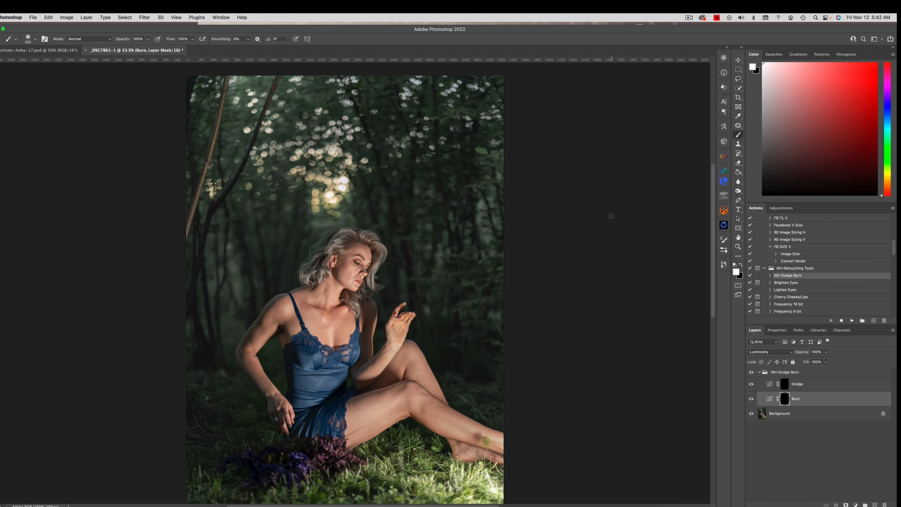
left_click(192, 39)
left_click_drag(195, 48, 134, 49)
mouse_move(354, 275)
left_mouse_down()
mouse_move(391, 276)
mouse_move(348, 272)
left_mouse_up()
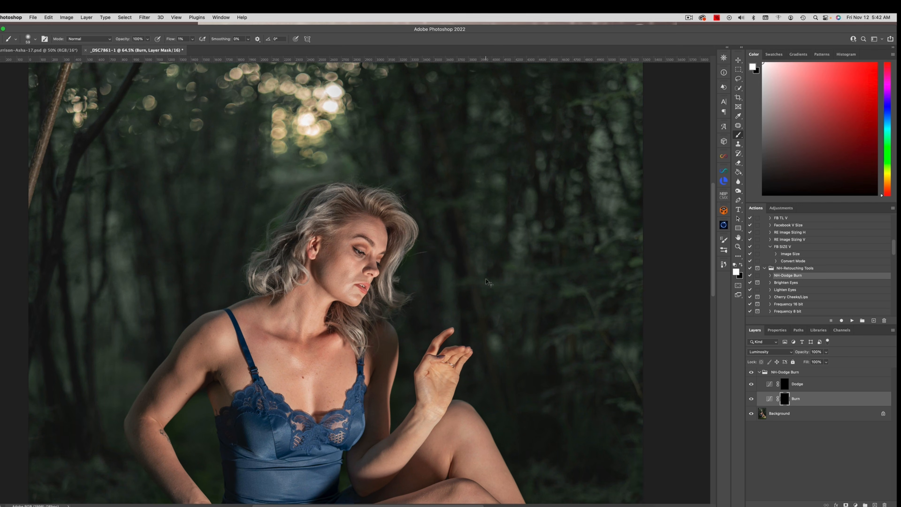
Step: Paint white on the Dodge layer's mask over the woman's cheek, and with a larger brush over the raised hand's wrist
key("alt+bracketright")
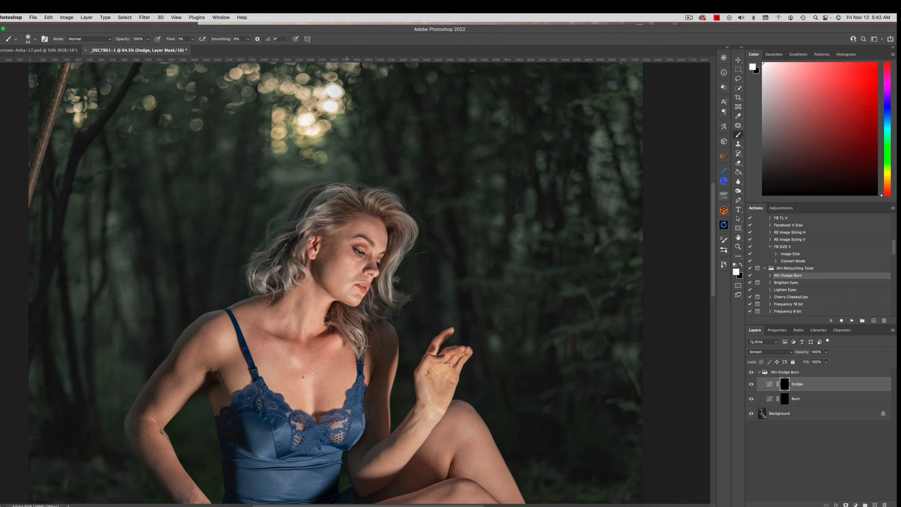
left_click_drag(346, 279, 340, 279)
left_click_drag(352, 288, 349, 287)
key("bracketright")
key("bracketright")
key("bracketright")
left_click_drag(435, 391, 431, 393)
key("bracketright")
Step: Dodge the highlights along the nose bridge and beneath the eye, enlarging the brush partway through
scroll(373, 256, "up", 5)
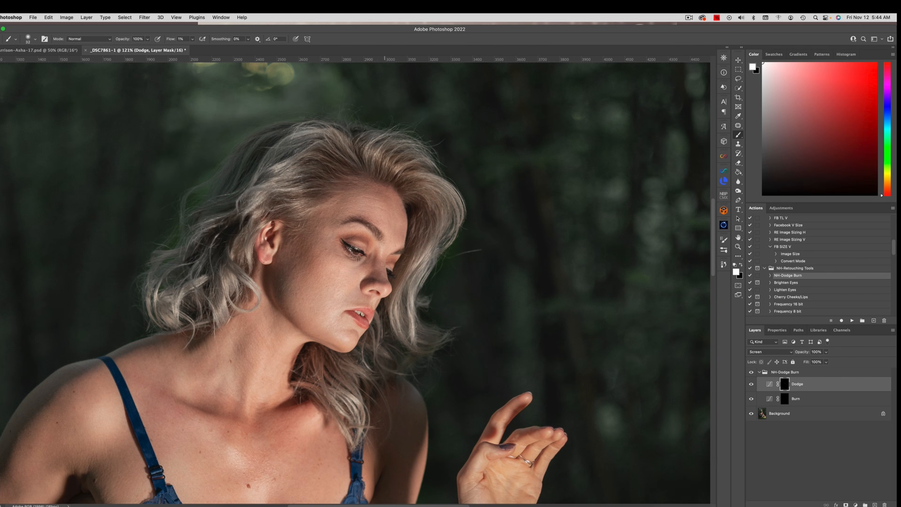
left_click_drag(380, 264, 376, 264)
left_click_drag(366, 265, 365, 265)
key("bracketright")
key("bracketright")
left_click_drag(373, 260, 371, 249, "ctrl+alt")
key("super+minus")
key("super+minus")
key("super+minus")
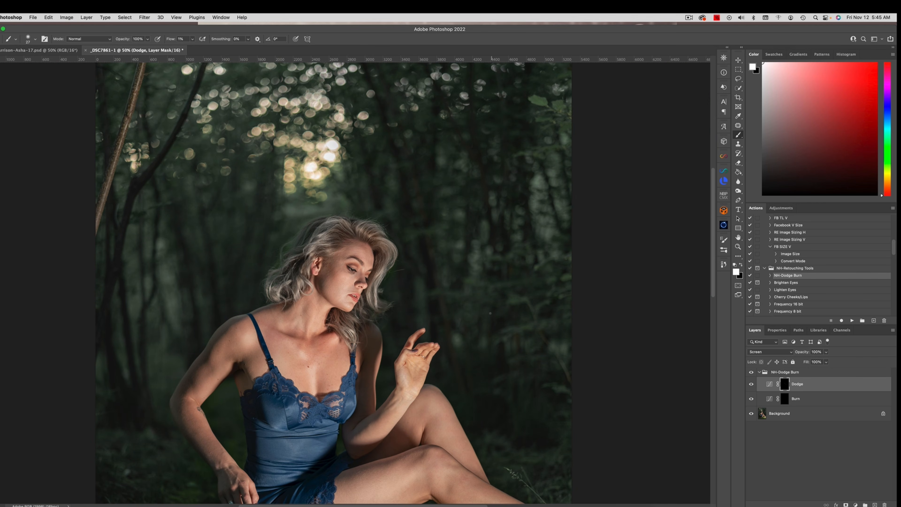
Step: Compare the portrait with and without the Dodge layer
left_click(751, 384)
left_click(751, 384)
left_click(751, 384)
left_click(751, 384)
left_click(751, 384)
left_click(751, 384)
left_click(751, 384)
left_click(751, 385)
Step: Dodge the highlights on the face and along the legs with a larger brush, checking them against the hidden Dodge layer
left_click_drag(369, 257, 374, 256)
key("super+minus")
key("super+minus")
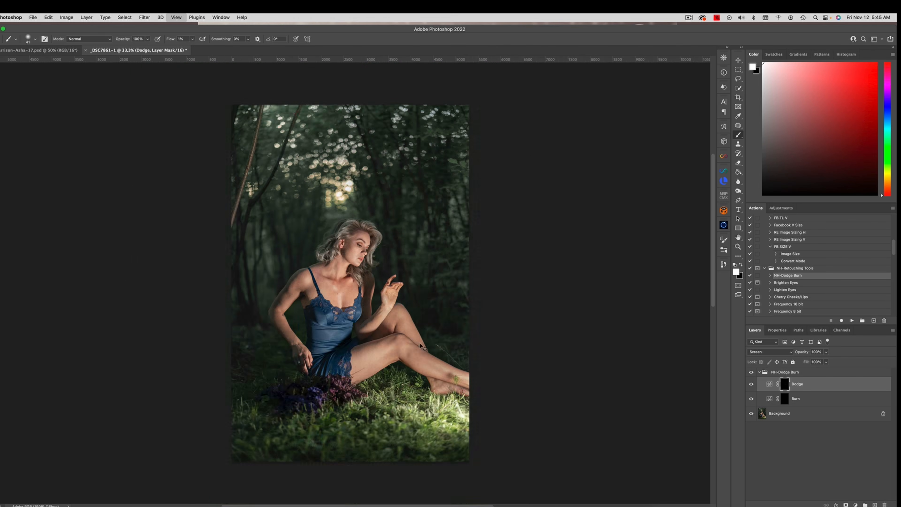
left_click_drag(417, 359, 434, 359)
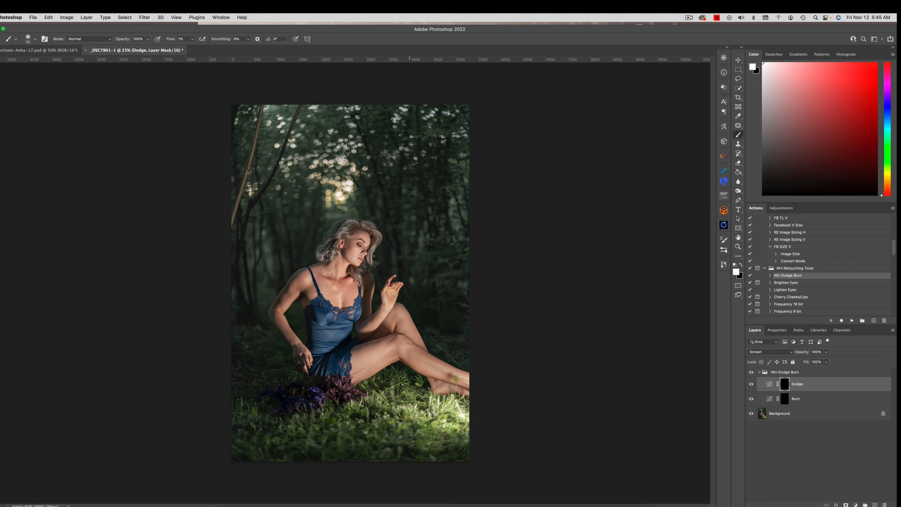
left_click_drag(416, 355, 427, 355)
left_click_drag(411, 353, 391, 352)
left_click_drag(410, 349, 411, 352)
left_click(751, 384)
left_click(751, 384)
left_click(751, 384)
left_click(751, 384)
Step: Flatten the image, rerun the NH-Dodge Burn action and dodge the thigh on the new Dodge mask
left_click(86, 17)
left_click(125, 187)
left_click(852, 320)
left_click_drag(383, 352, 388, 352)
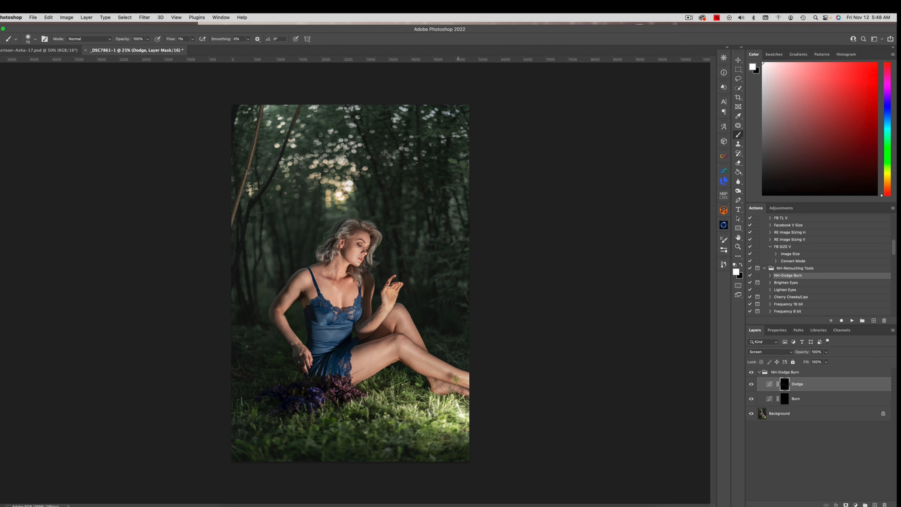
Step: Target the Burn layer's mask and paint white over the shadows of the woman's chest
left_click(795, 399)
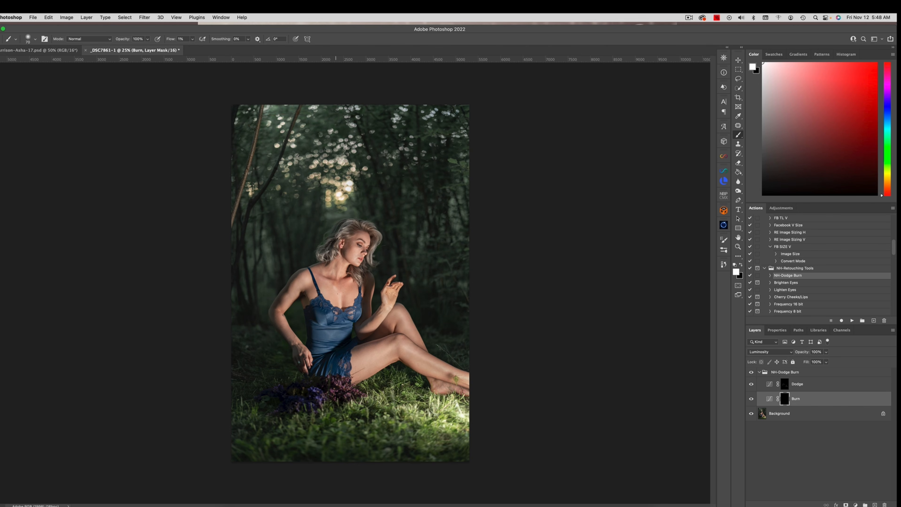
key("z")
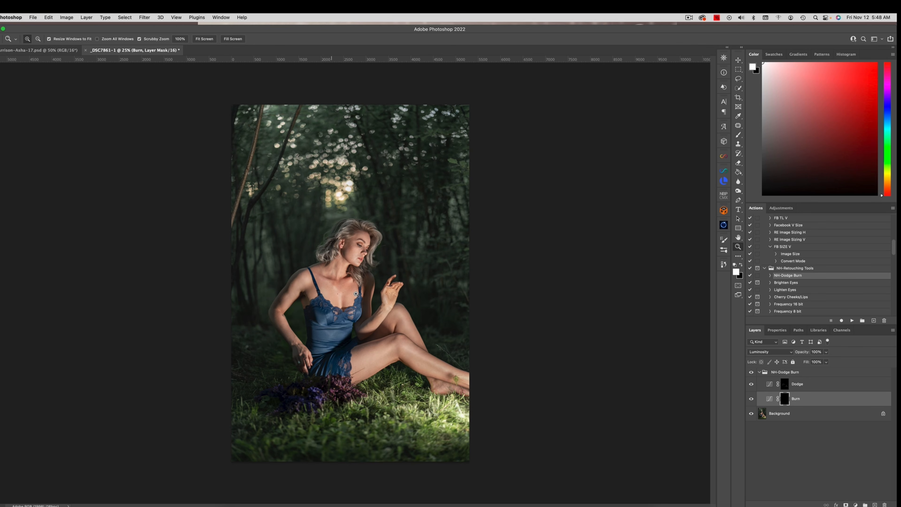
left_click(357, 295)
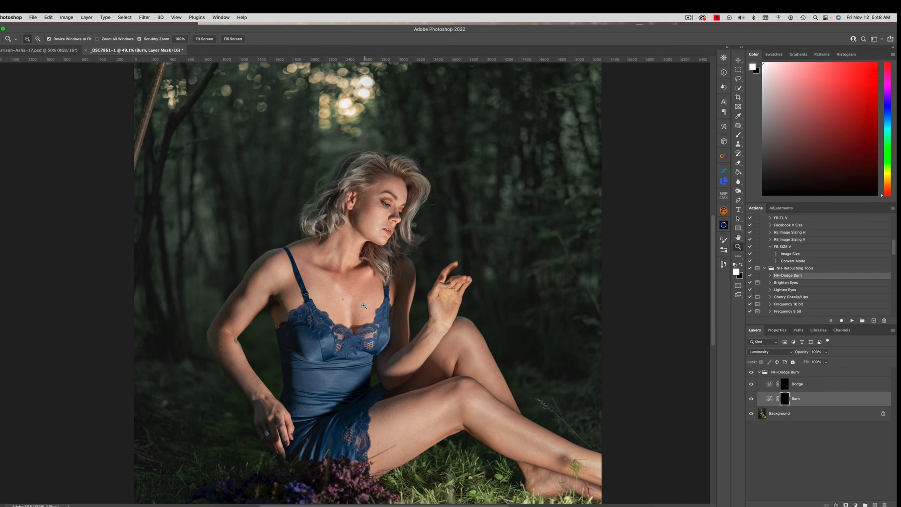
key("b")
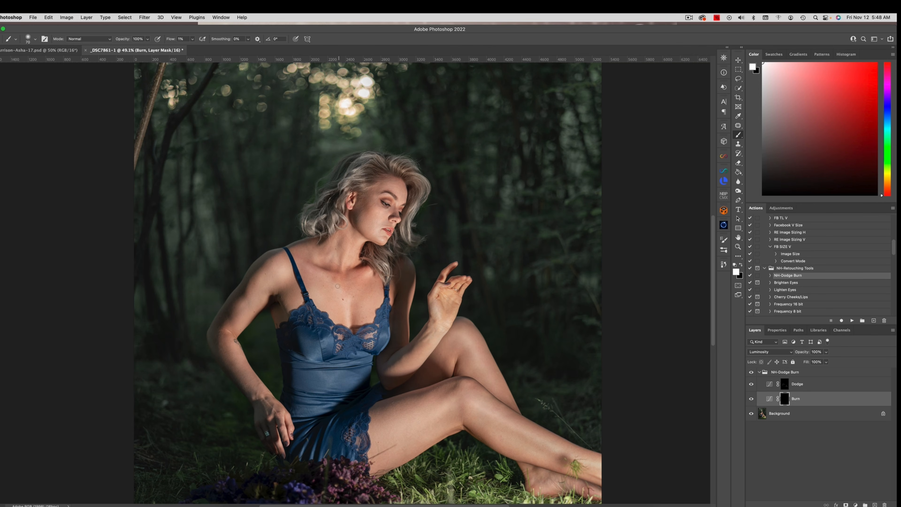
left_click_drag(340, 290, 336, 289)
left_click_drag(453, 369, 439, 347)
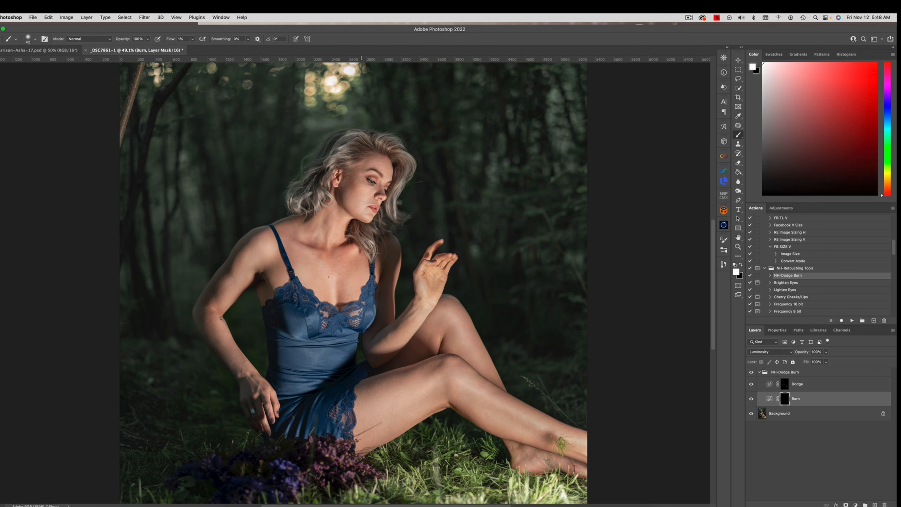
Step: Return to the Dodge layer's mask and brighten the chest highlights just above the lace neckline
left_click(784, 385)
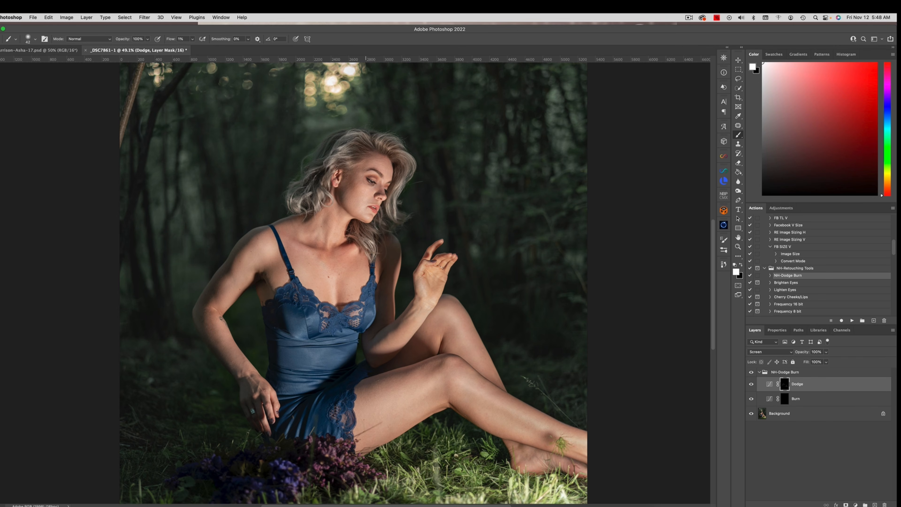
mouse_move(367, 288)
left_mouse_down()
mouse_move(380, 288)
mouse_move(354, 302)
left_mouse_up()
left_click_drag(357, 289, 367, 290)
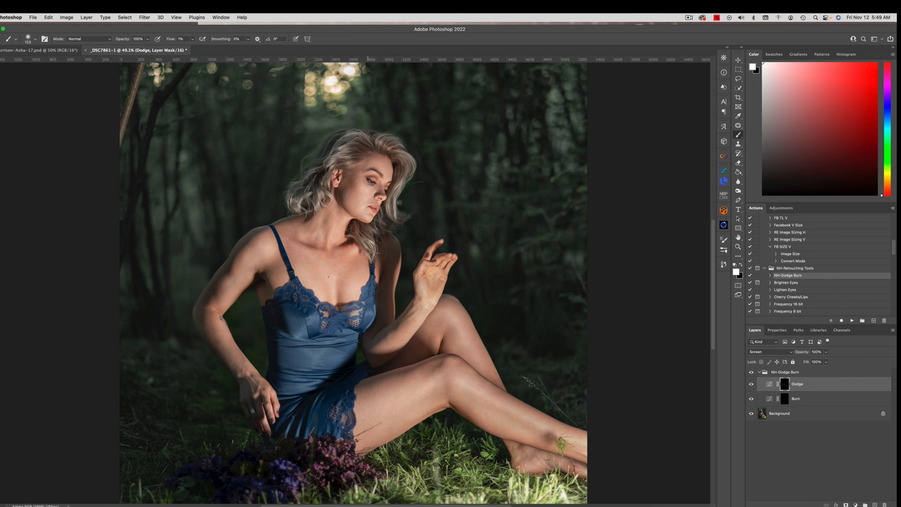
Step: Dodge the cheek and the area around the eye and nose, varying the brush size
left_click_drag(373, 176, 369, 175)
left_click_drag(359, 184, 363, 184)
left_click_drag(378, 196, 370, 195)
key("bracketright")
key("bracketright")
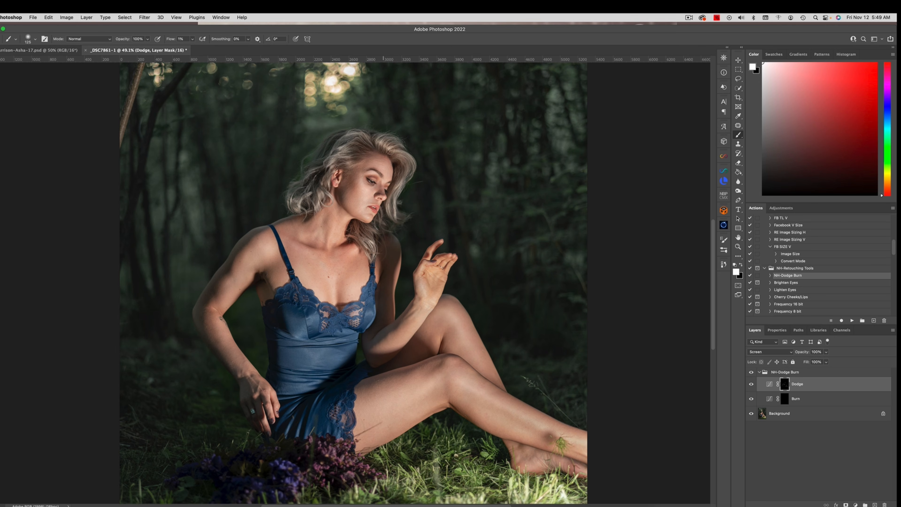
key("bracketleft")
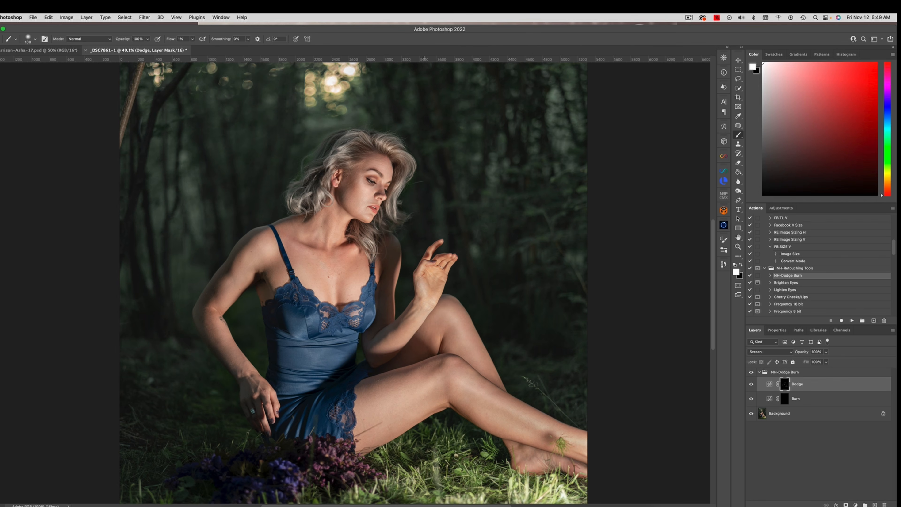
key("bracketleft")
key("super+minus")
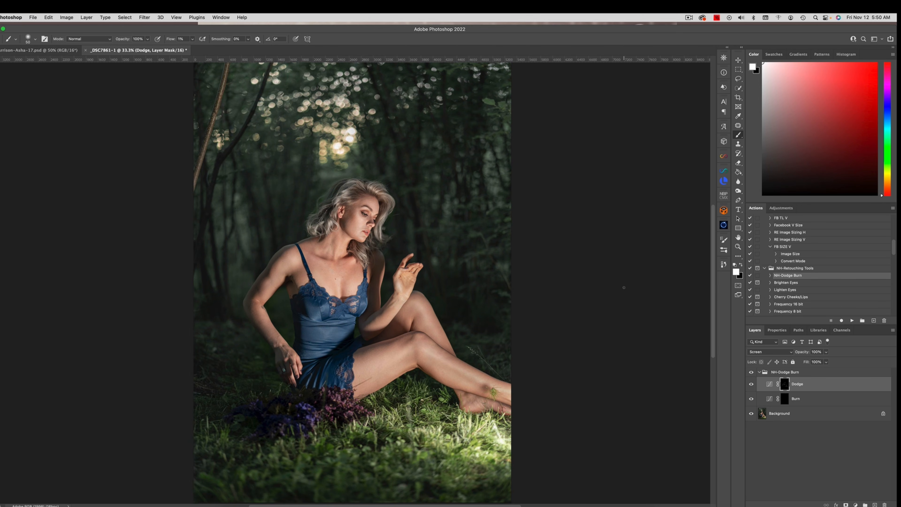
Step: Target the Burn layer's mask, raise the brush flow to 5% and darken the eye makeup and eyebrow
left_click(784, 399)
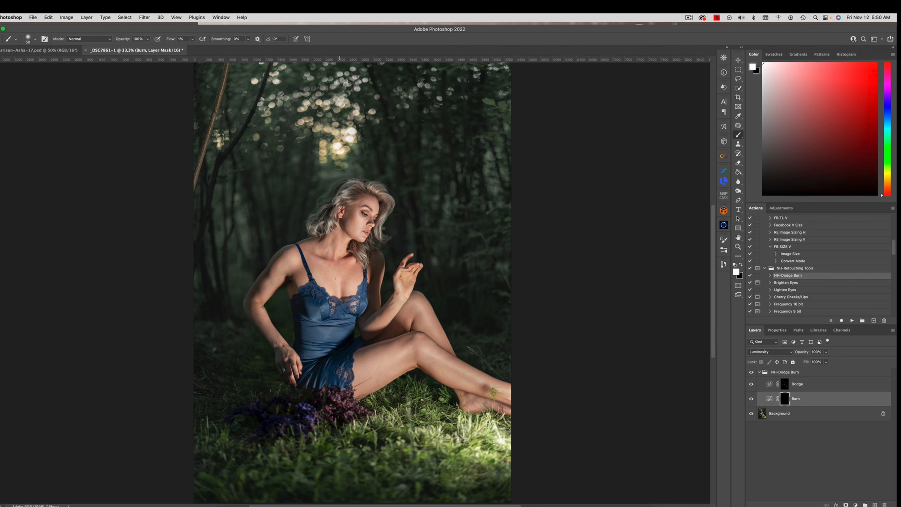
key("super+plus")
key("super+plus")
key("super+plus")
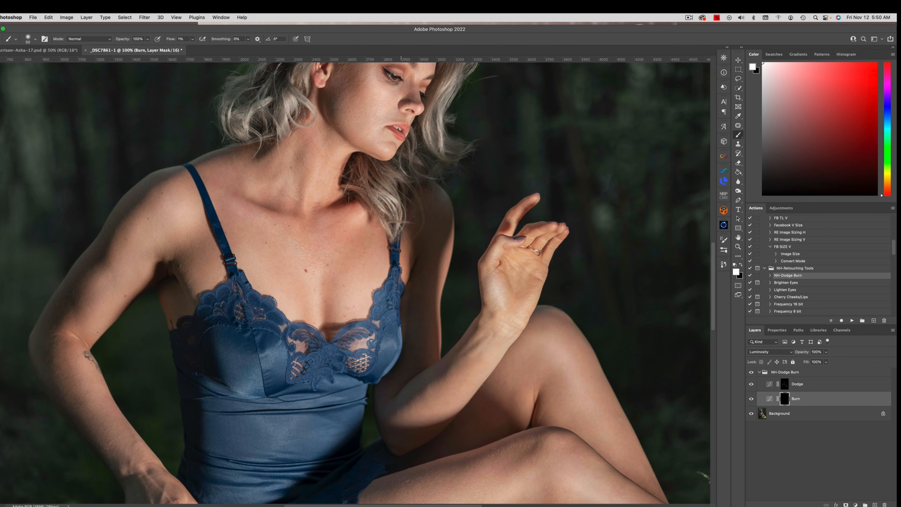
scroll(315, 195, "up", 10)
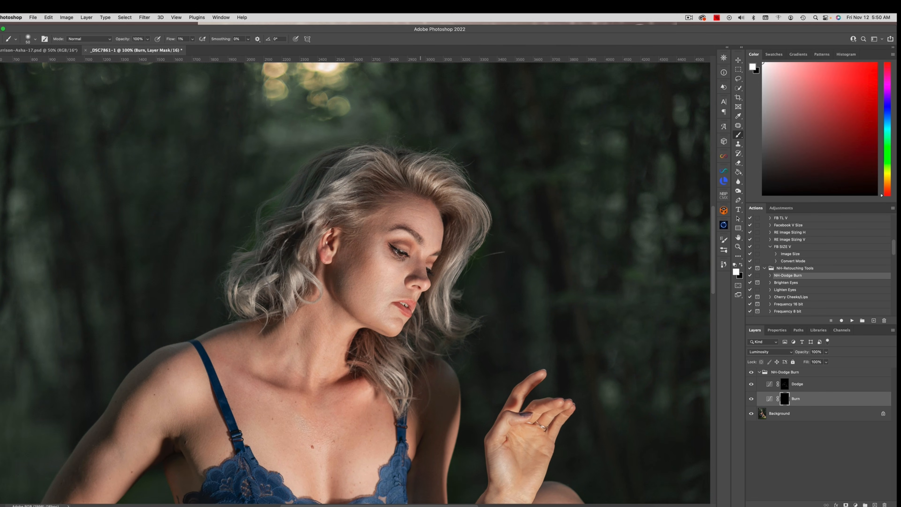
left_click_drag(420, 240, 419, 240)
left_click(192, 38)
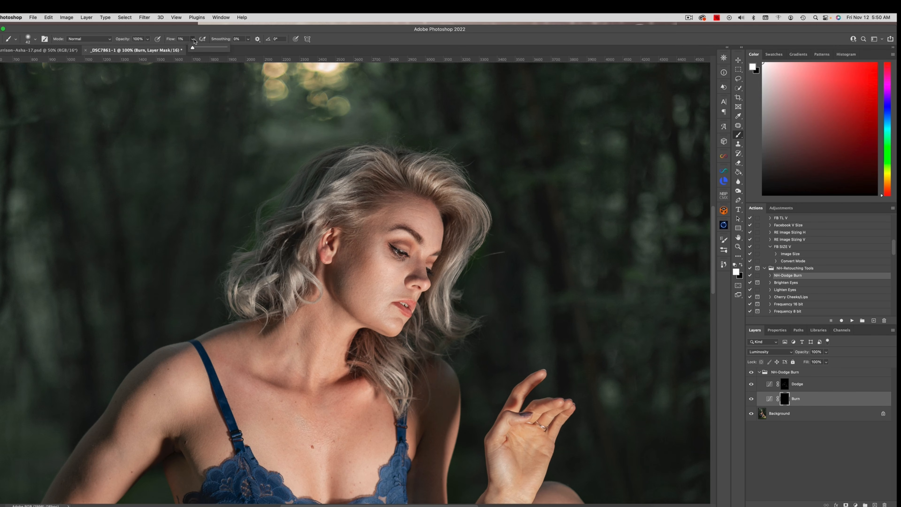
left_click_drag(192, 49, 194, 49)
left_click_drag(420, 240, 415, 240)
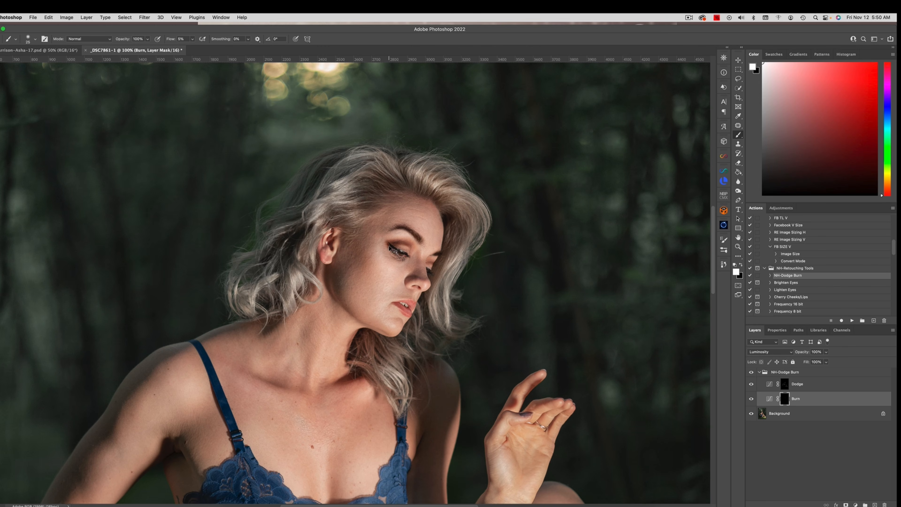
Step: Burn the shadowed side of the face and cheek with a larger brush
key("super+minus")
key("super+minus")
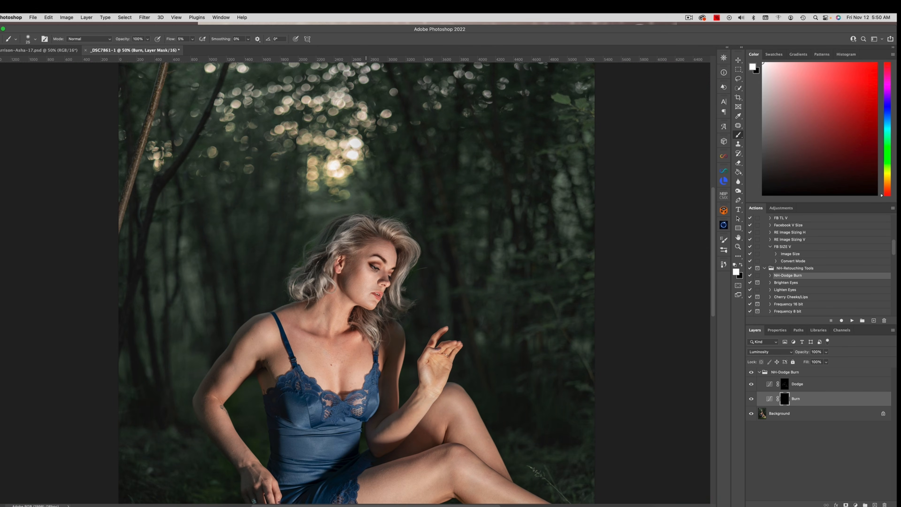
left_click_drag(366, 252, 357, 261)
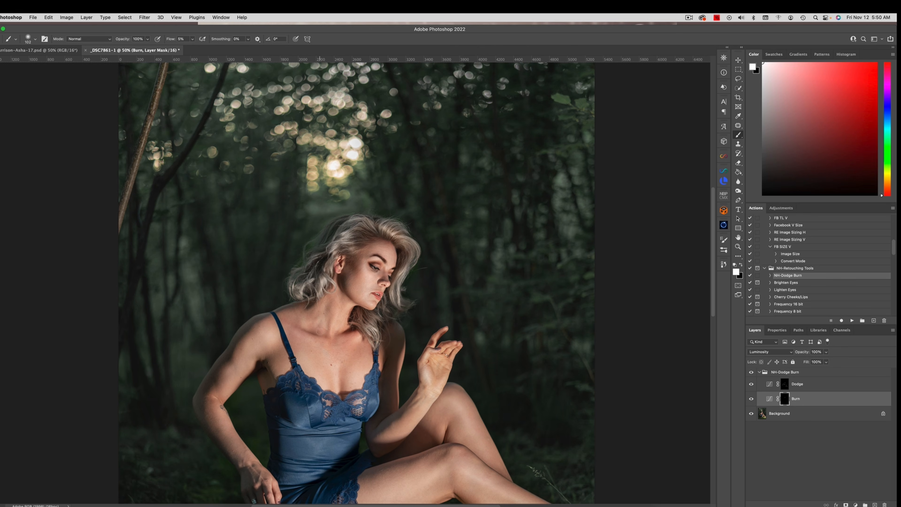
scroll(529, 300, "down", 5)
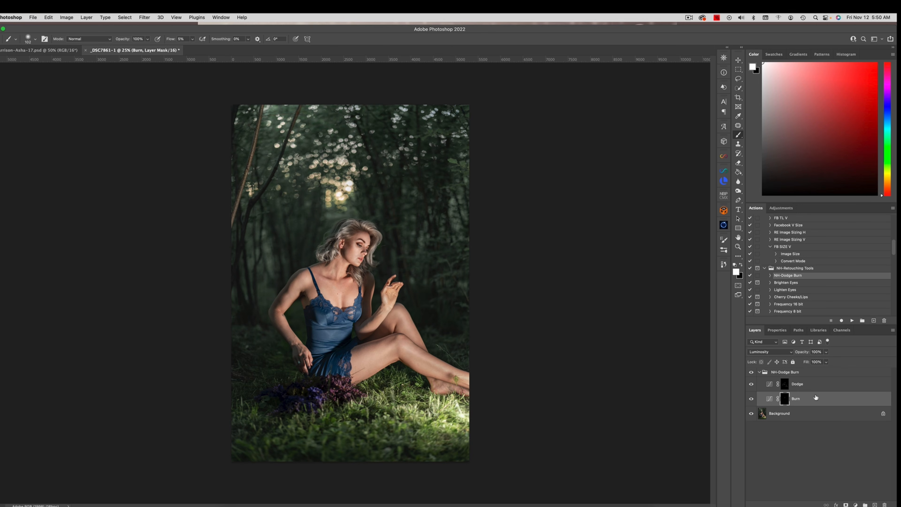
Step: Keep the Burn layer at 100% opacity and soften the burning beside the hair with a black brush at 3% flow
left_click(825, 351)
mouse_move(828, 362)
left_mouse_down()
mouse_move(797, 361)
mouse_move(841, 362)
left_mouse_up()
key("x")
left_click(192, 39)
left_click_drag(194, 48, 193, 49)
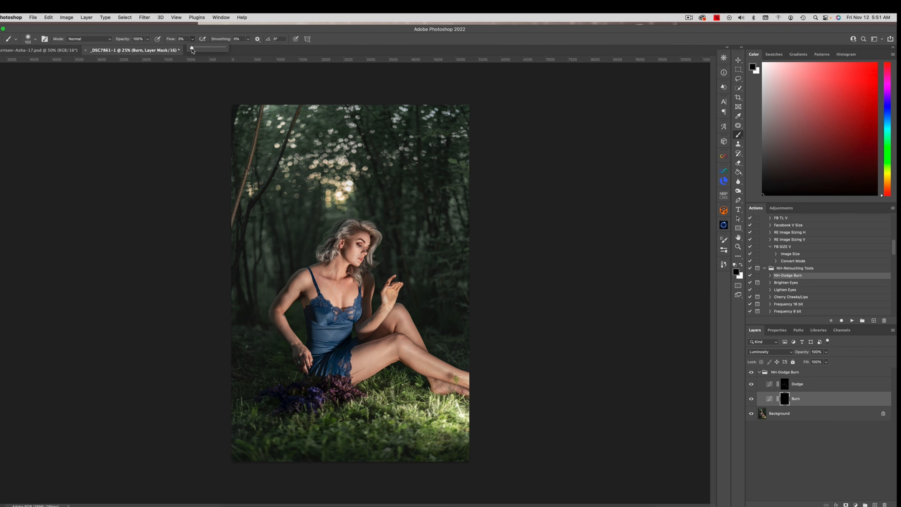
left_click_drag(383, 256, 387, 256)
Step: Compare the image with and without the NH-Dodge Burn group, and lower the Dodge layer's opacity to 75%
left_click(758, 372)
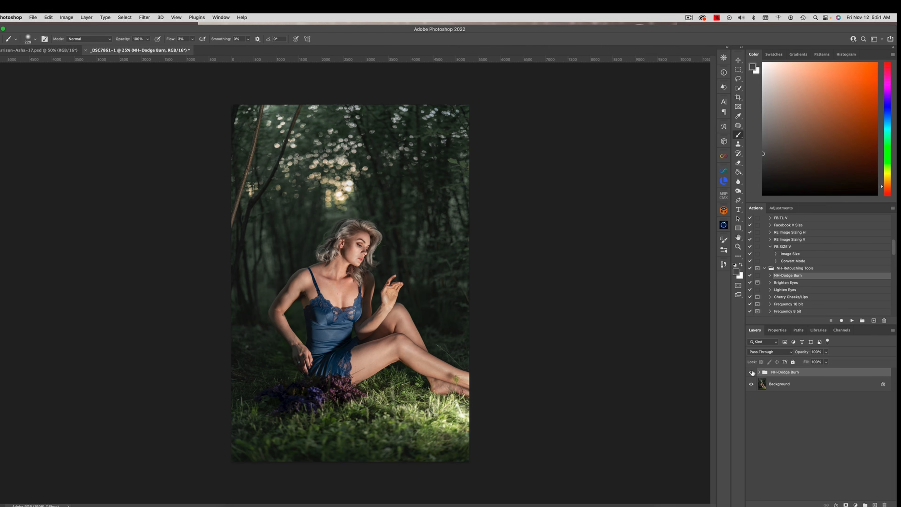
left_click(751, 372)
left_click(751, 372)
left_click(826, 361)
left_click(758, 372)
left_click(788, 383)
left_click(827, 353)
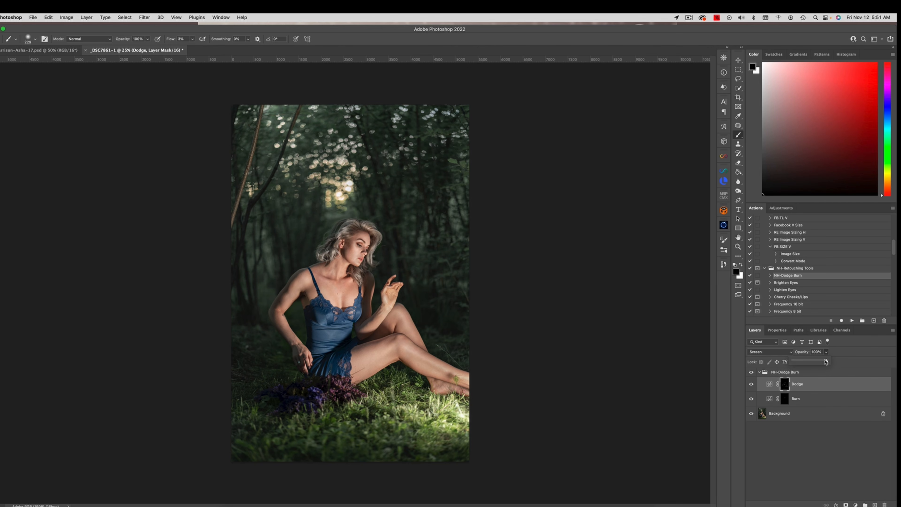
left_click_drag(826, 360, 819, 361)
left_click(791, 289)
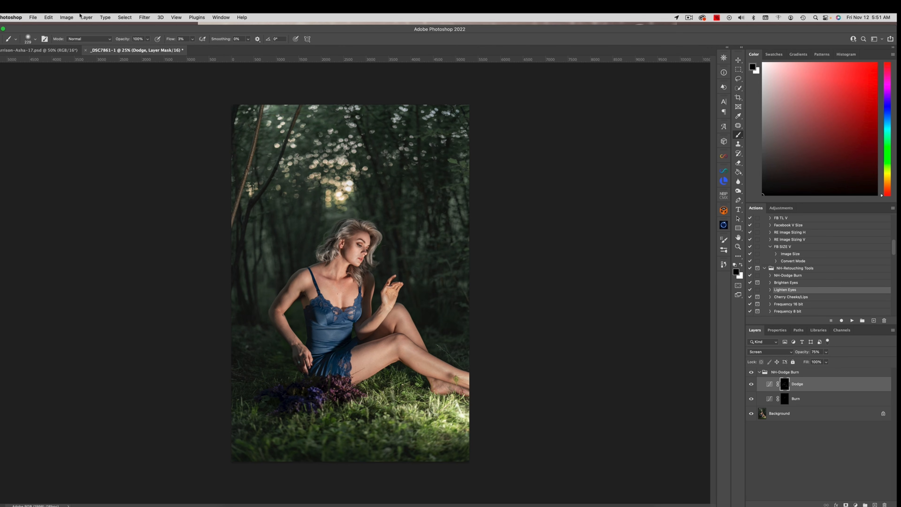
Step: Flatten the image and use Lumenzia to create curves for all wide zones as BlendIf
left_click(86, 17)
left_click(126, 187)
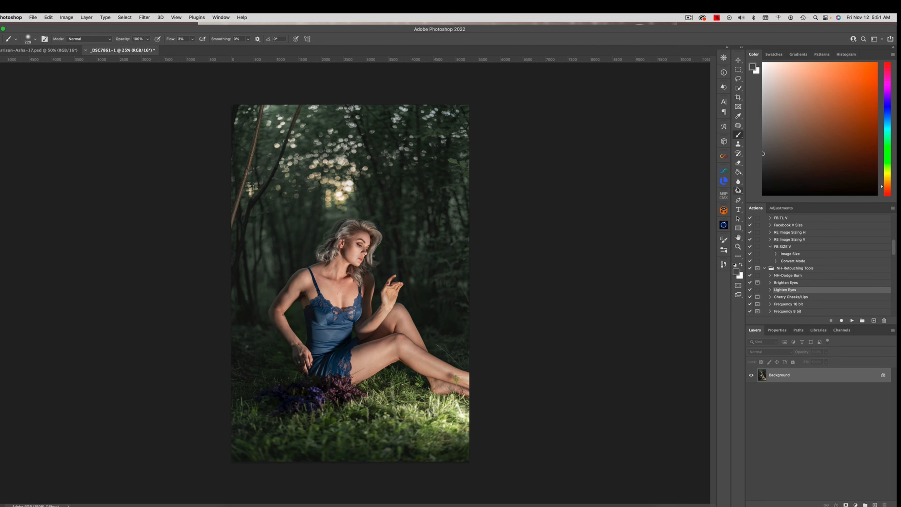
left_click(723, 181)
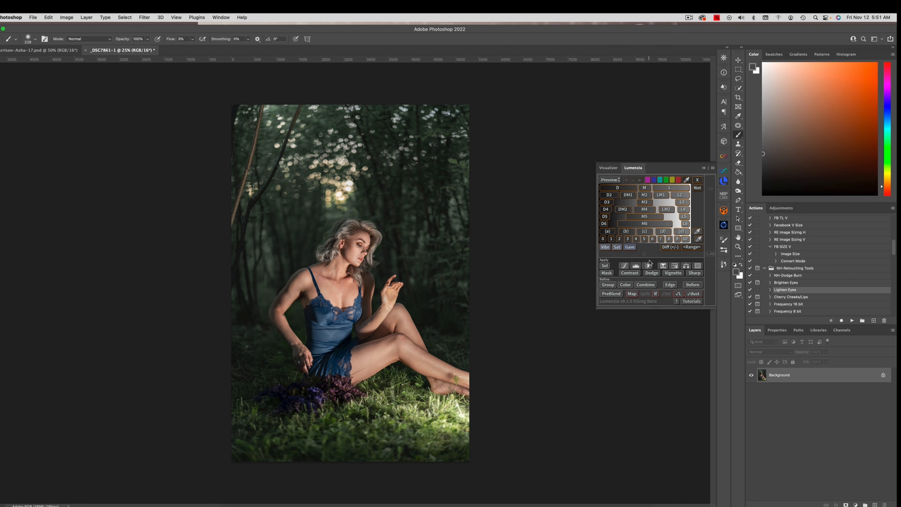
left_click(624, 266)
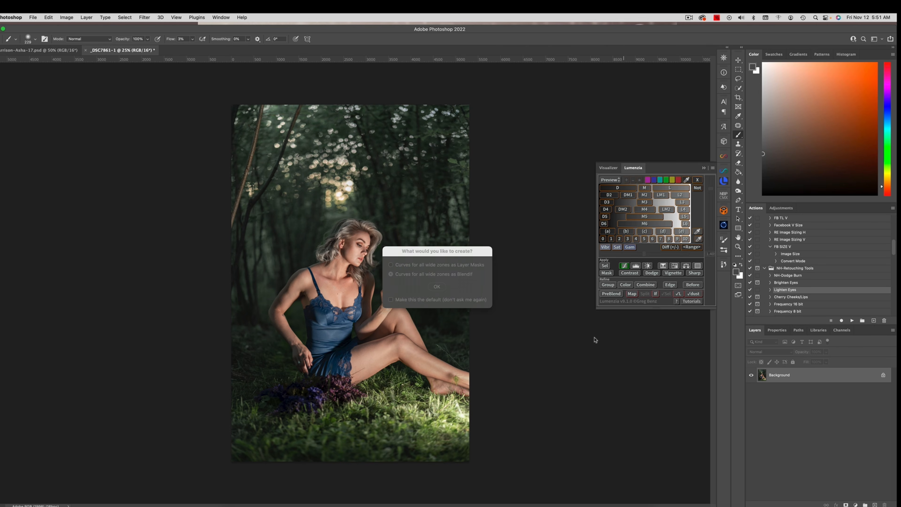
left_click(437, 287)
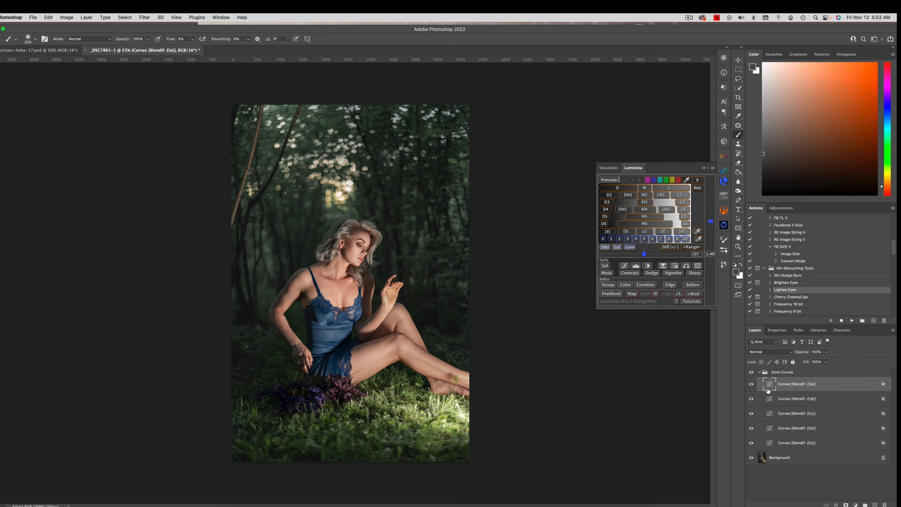
Step: Brighten the highlights in the Z(e) zone curve by raising a point at input 183 to output 215
double_click(769, 384)
left_click(849, 391)
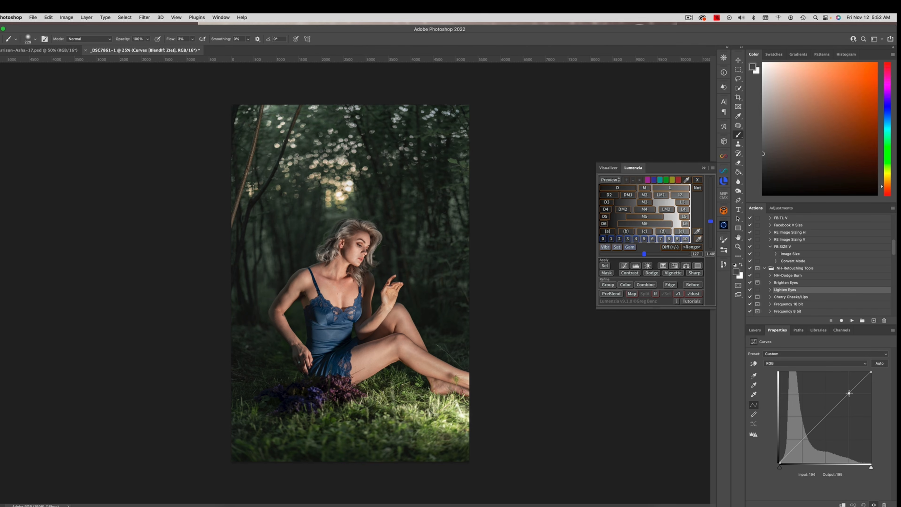
left_click_drag(849, 392, 844, 386)
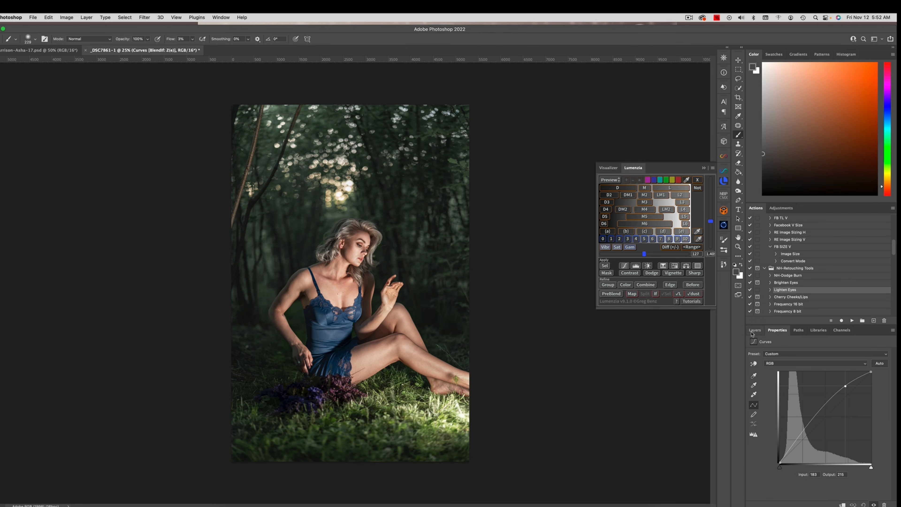
left_click(754, 329)
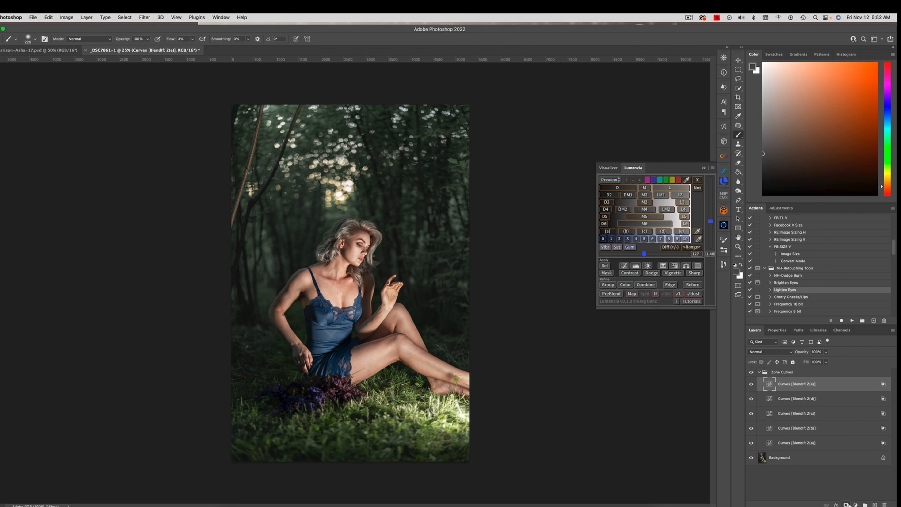
Step: Hide the Z(e) zone curve behind a black mask and reveal it with a white brush on the hair and dress
left_click(846, 503, "alt")
key("x")
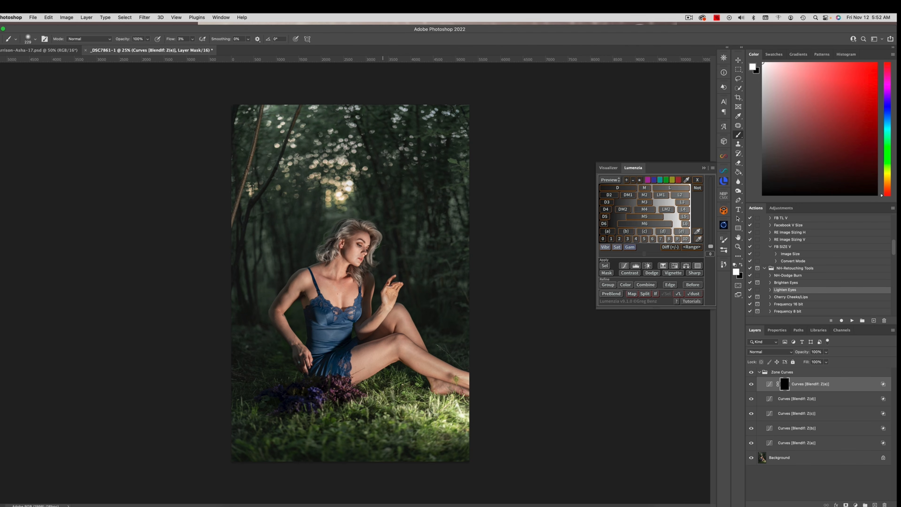
left_click_drag(372, 244, 368, 242)
left_click_drag(192, 39, 209, 49)
left_click_drag(353, 304, 356, 304, "ctrl+alt")
left_click_drag(347, 317, 351, 317, "ctrl+alt")
Step: Compare the image with and without the Z(e) zone curve, and try lowering its fill
left_click(752, 384)
left_click(751, 383)
left_click_drag(824, 361, 818, 361)
Step: Brighten the shadows in the Z(b) zone curve by raising a point at input 60 to output 81
left_click(783, 428)
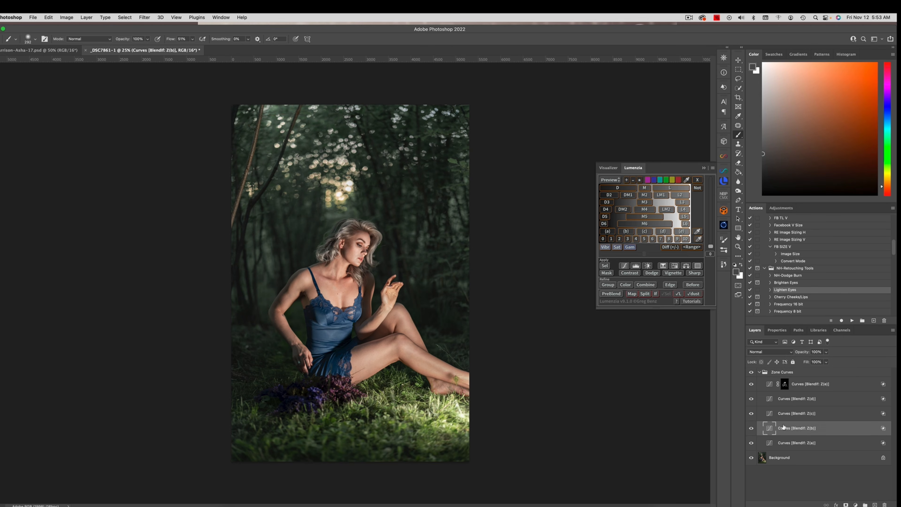
left_click(777, 330)
left_click_drag(803, 438, 800, 433)
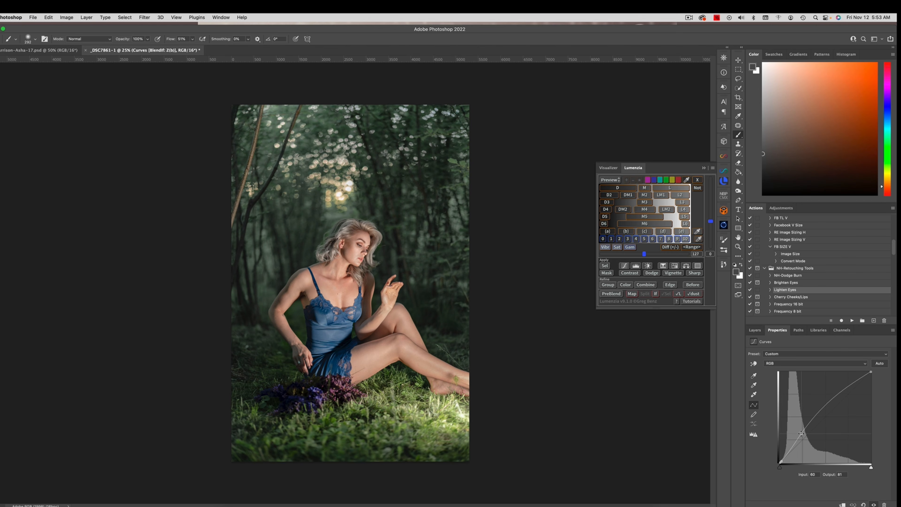
Step: Hide the Z(b) zone curve behind a black mask and reveal it with a large white brush over the background trees
left_click(754, 330)
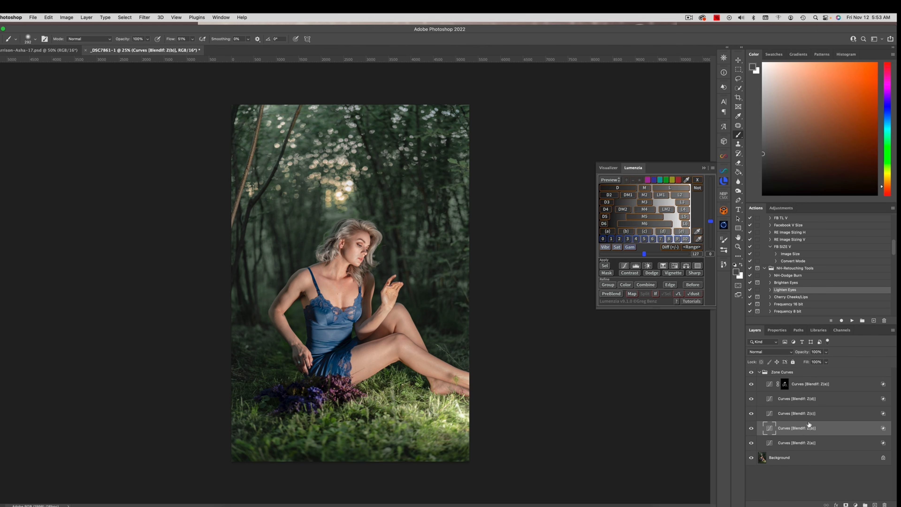
key("x")
left_click(846, 504, "alt")
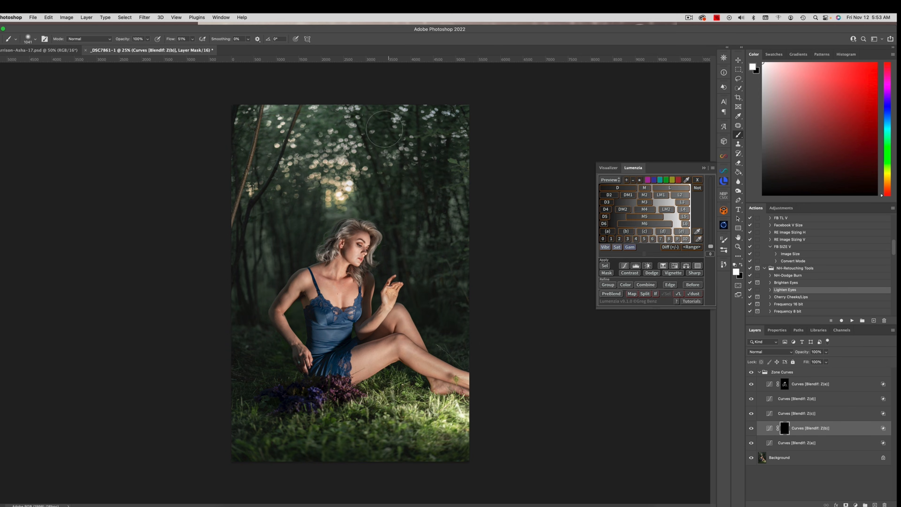
mouse_move(320, 190)
left_mouse_down()
mouse_move(310, 196)
mouse_move(295, 170)
mouse_move(248, 131)
mouse_move(306, 168)
left_mouse_up()
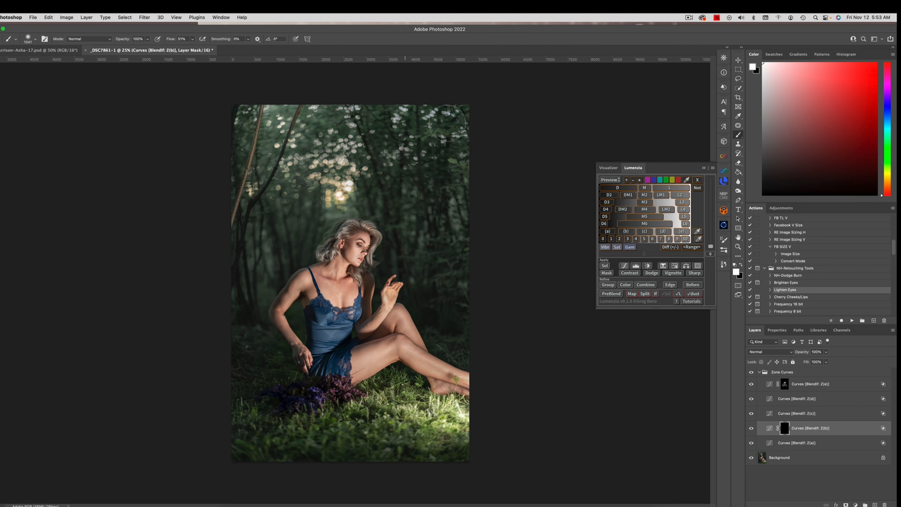
mouse_move(339, 183)
left_mouse_down()
mouse_move(310, 204)
mouse_move(440, 156)
left_mouse_up()
Step: Darken the midtones slightly in the Z(c) zone curve by lowering a point near its middle
left_click(770, 415)
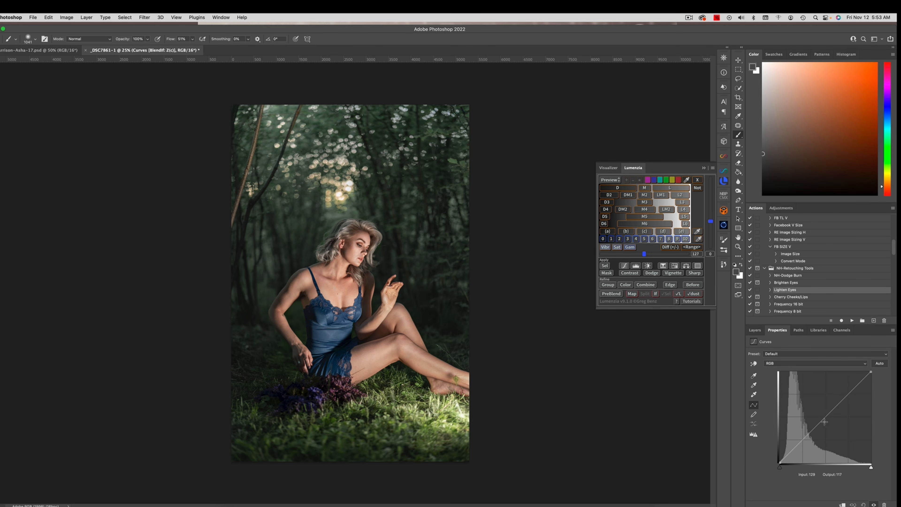
left_click_drag(820, 419, 819, 425)
left_click(755, 330)
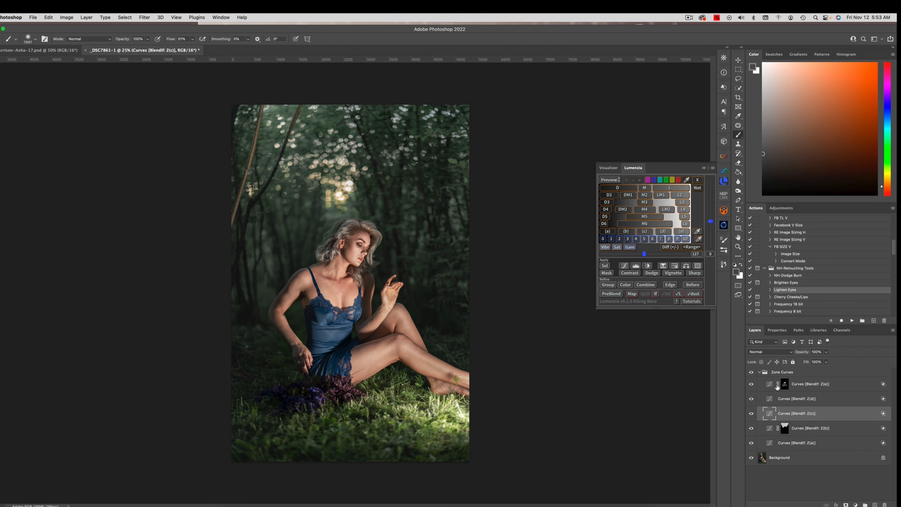
Step: Hide the Z(c) zone curve behind a black mask and reveal it with a white brush over the hair and its edge
left_click(845, 504, "alt")
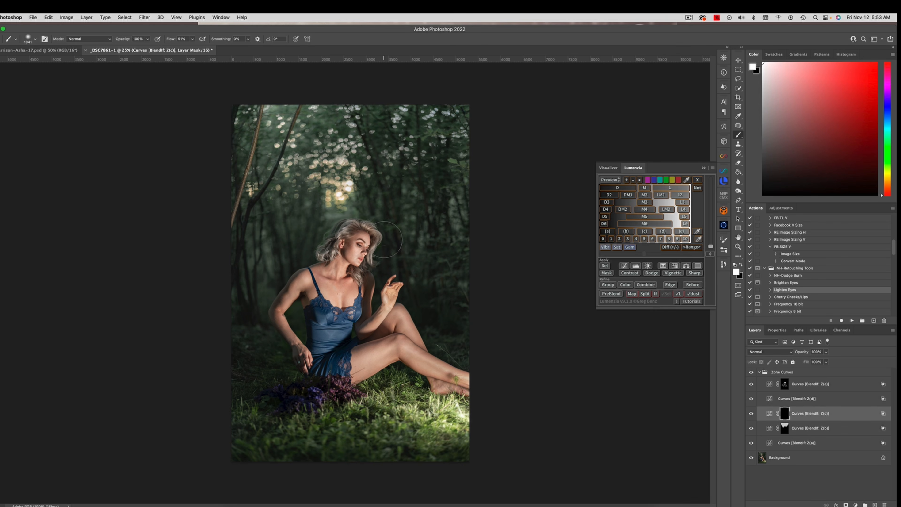
left_click_drag(387, 233, 349, 233)
left_click_drag(361, 230, 332, 247)
Step: Compare the image with and without the Zone Curves group, and flatten the image
left_click(759, 372)
left_click(751, 372)
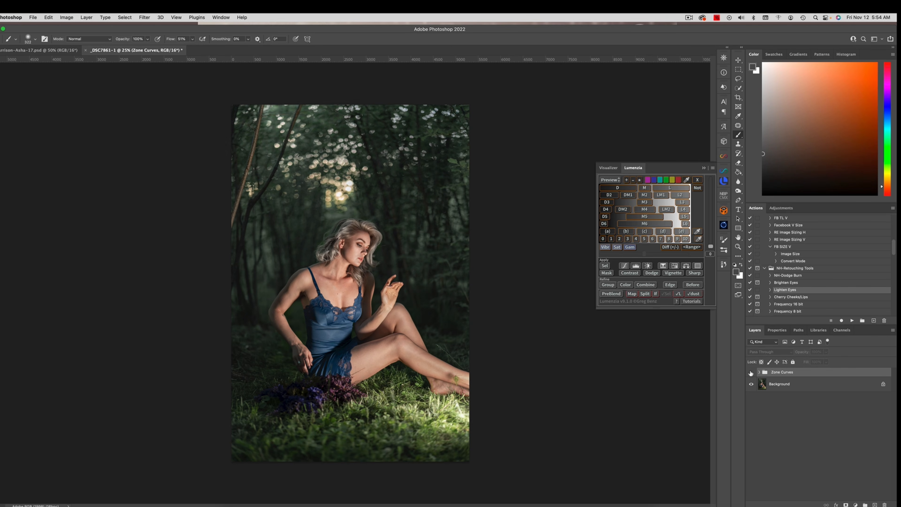
left_click(751, 372)
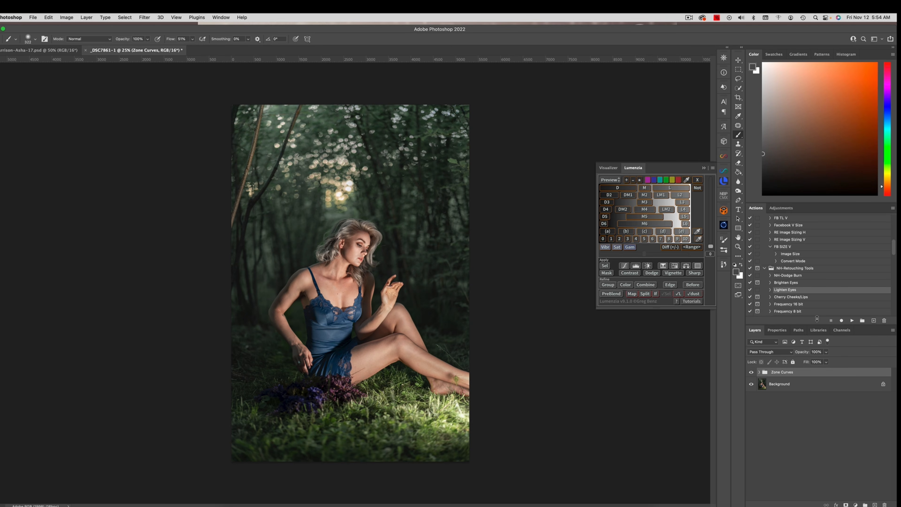
left_click(92, 17)
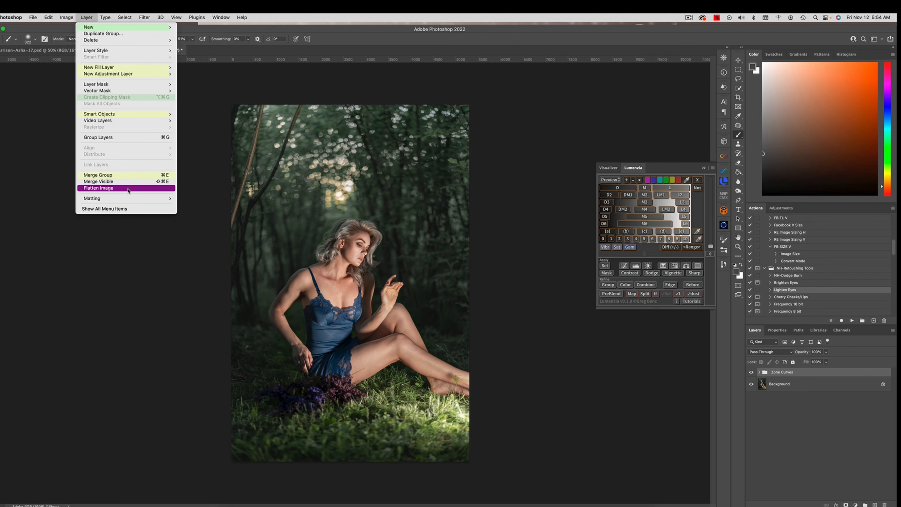
left_click(117, 189)
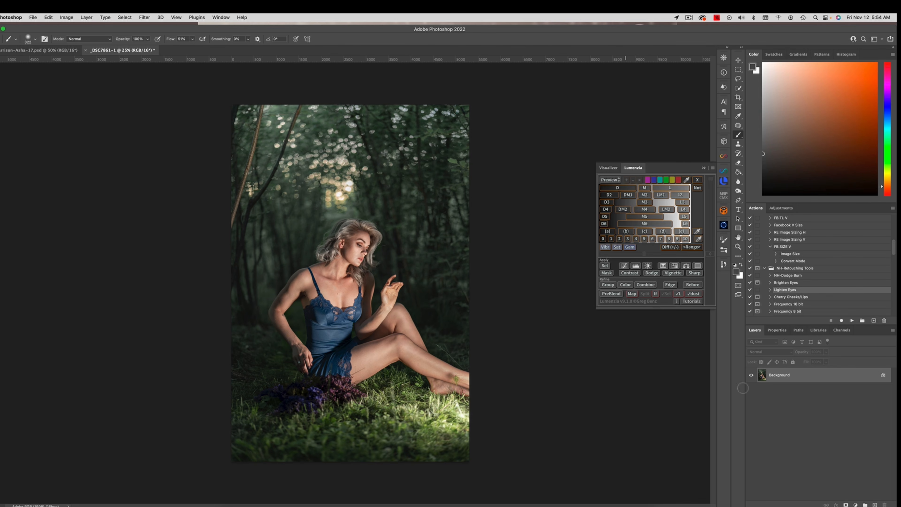
Step: Add a Hue/Saturation adjustment layer and set the Yellows saturation to -100
left_click(854, 501)
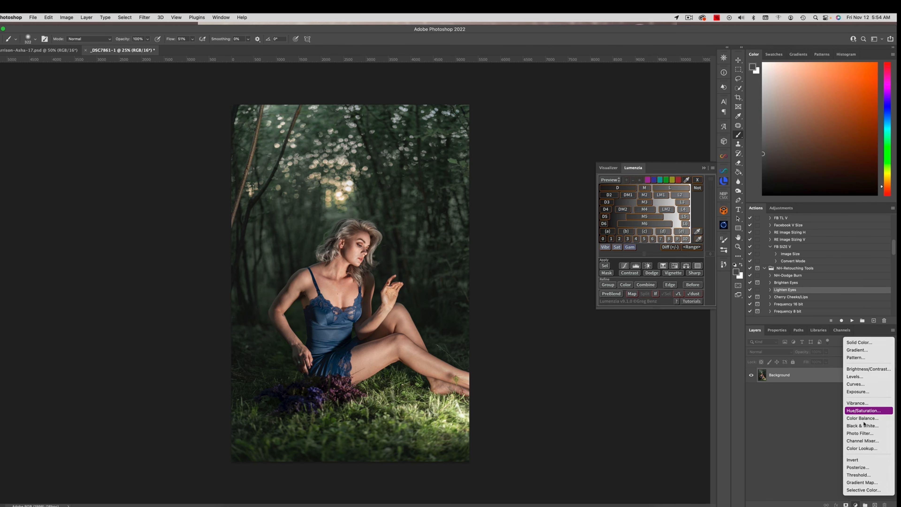
left_click(862, 411)
left_click(780, 363)
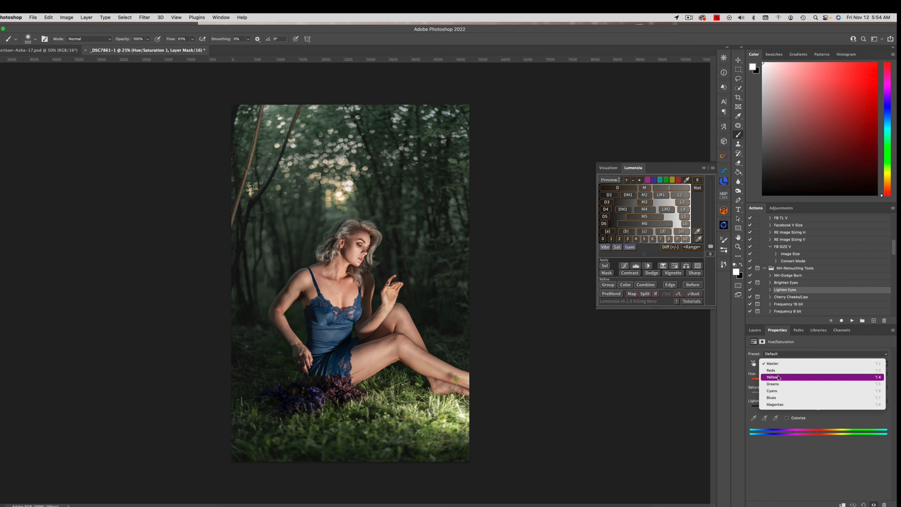
left_click(780, 376)
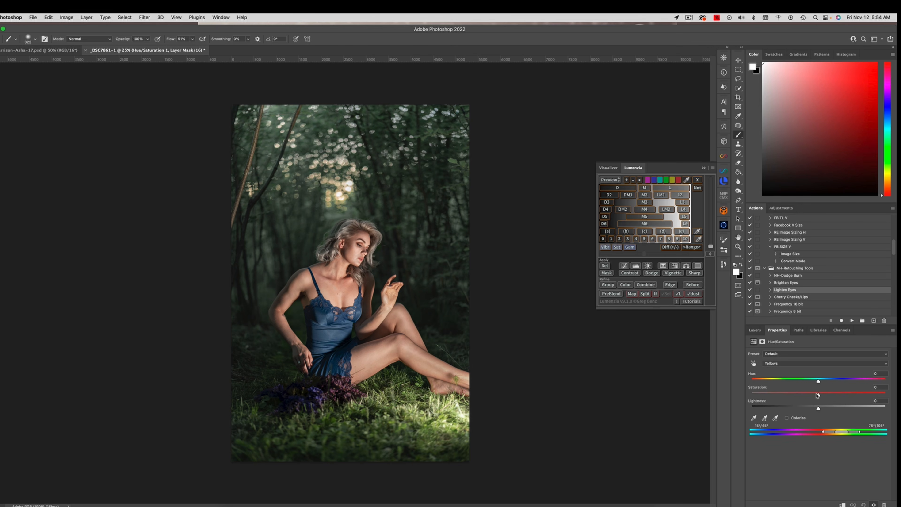
left_click_drag(817, 395, 751, 392)
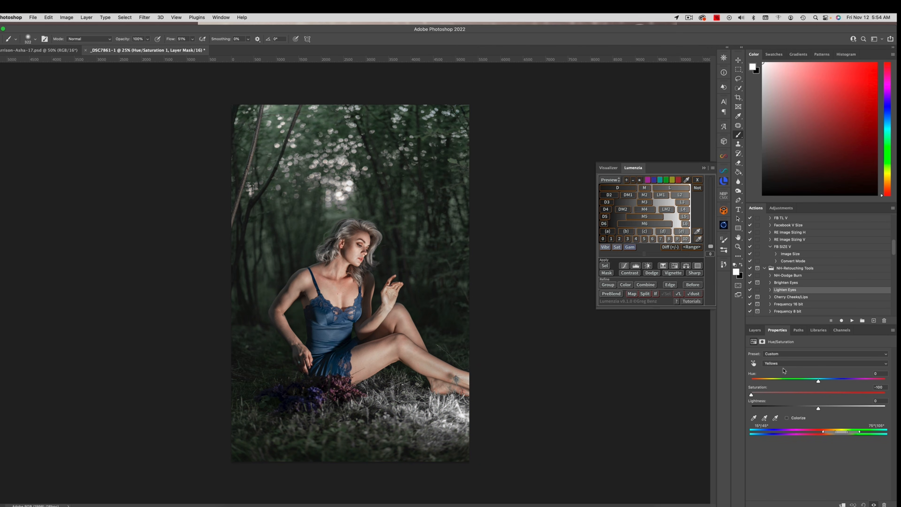
Step: Invert the Hue/Saturation mask to black and paint white over the hair to remove its yellow tint
left_click(755, 330)
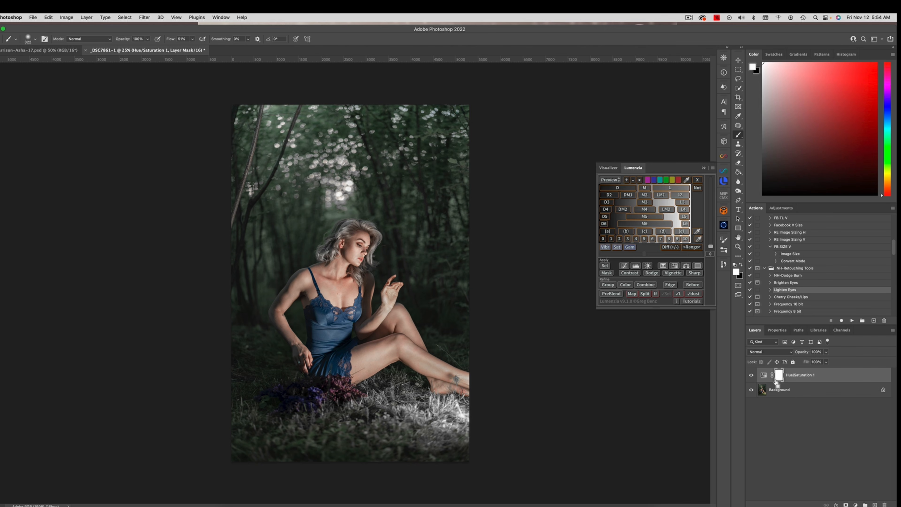
key("super+i")
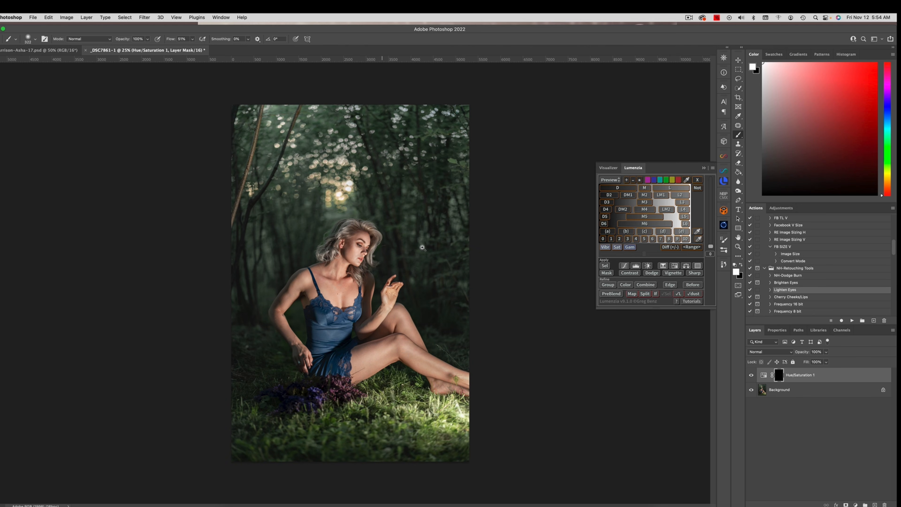
left_click_drag(386, 233, 417, 249)
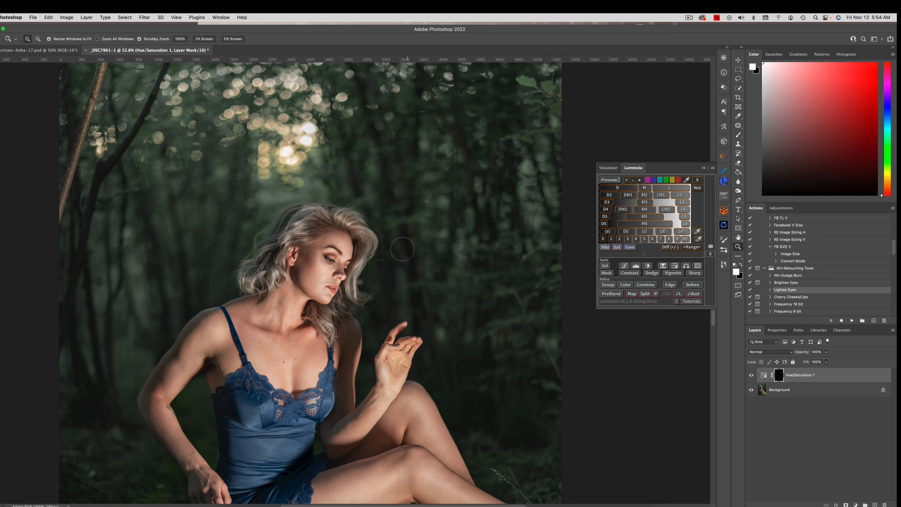
left_click_drag(363, 230, 345, 230)
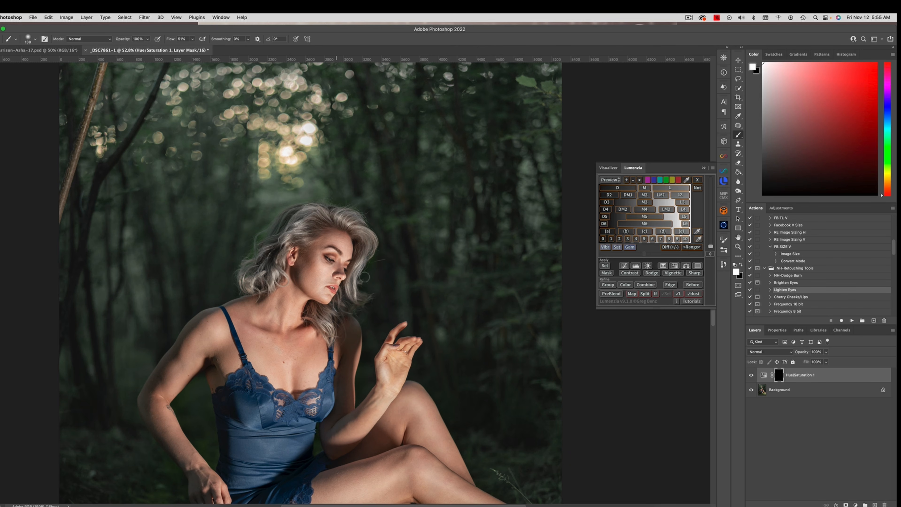
left_click_drag(365, 222, 364, 232)
mouse_move(406, 358)
left_mouse_down()
mouse_move(462, 267)
mouse_move(419, 254)
mouse_move(424, 334)
left_mouse_up()
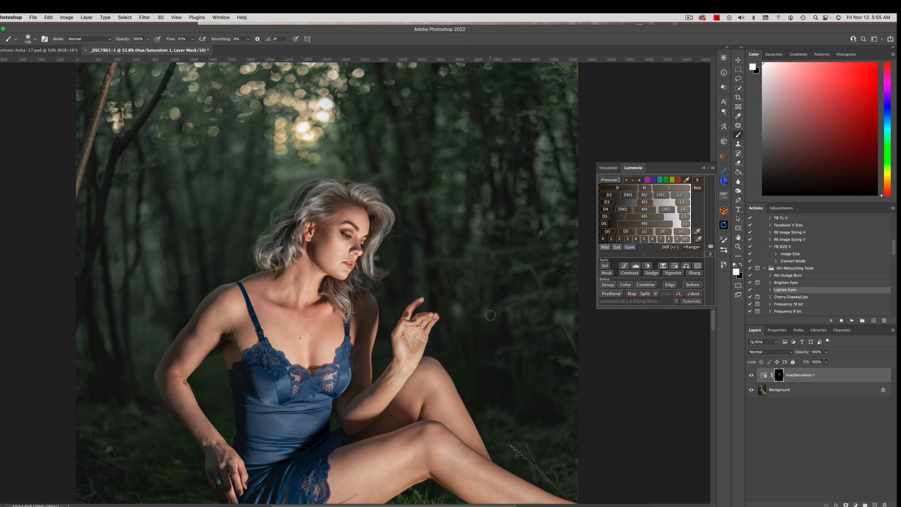
Step: Flatten the Hue/Saturation adjustment into the background
key("super+minus")
key("super+minus")
key("super+minus")
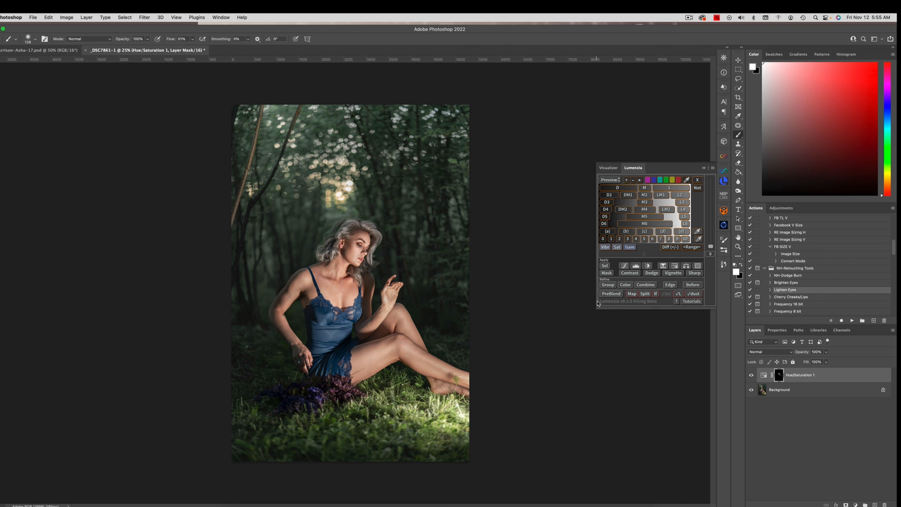
left_click(87, 17)
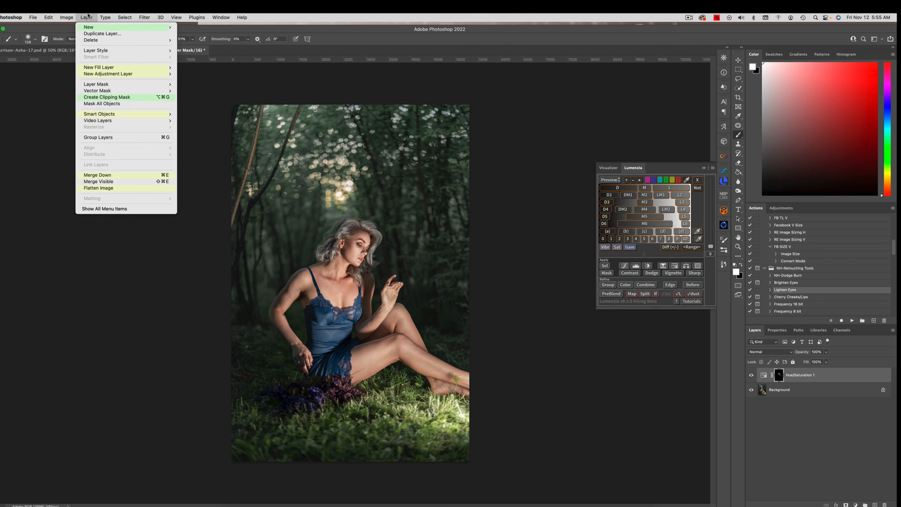
left_click(126, 188)
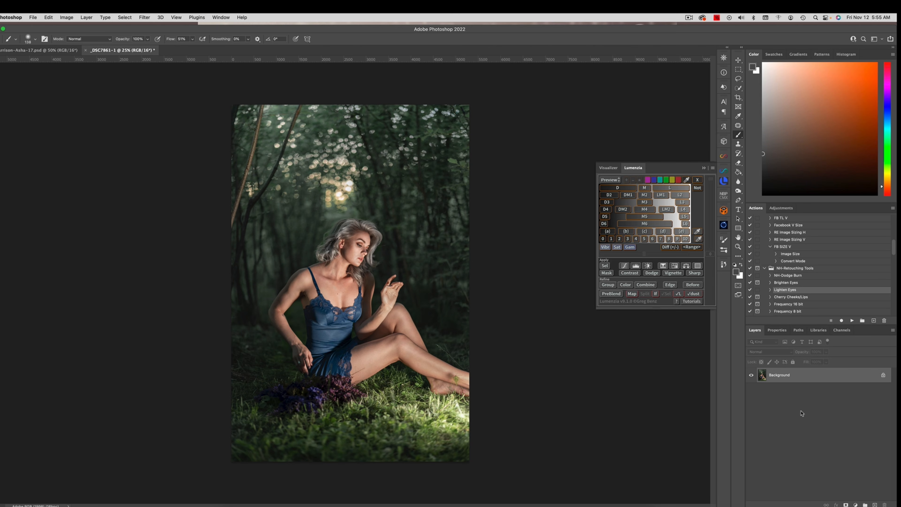
Step: Add a Selective Color adjustment layer and set the Blacks to -5% cyan and -3% yellow
left_click(856, 504)
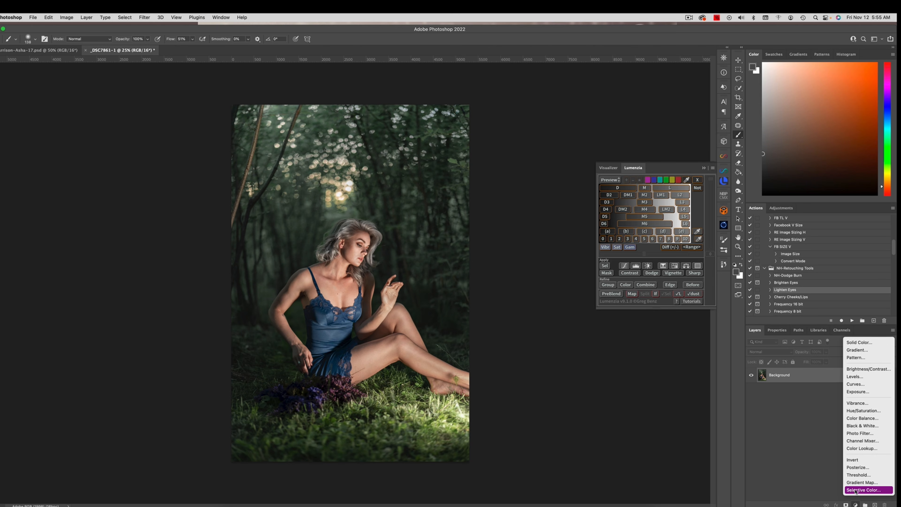
left_click(863, 490)
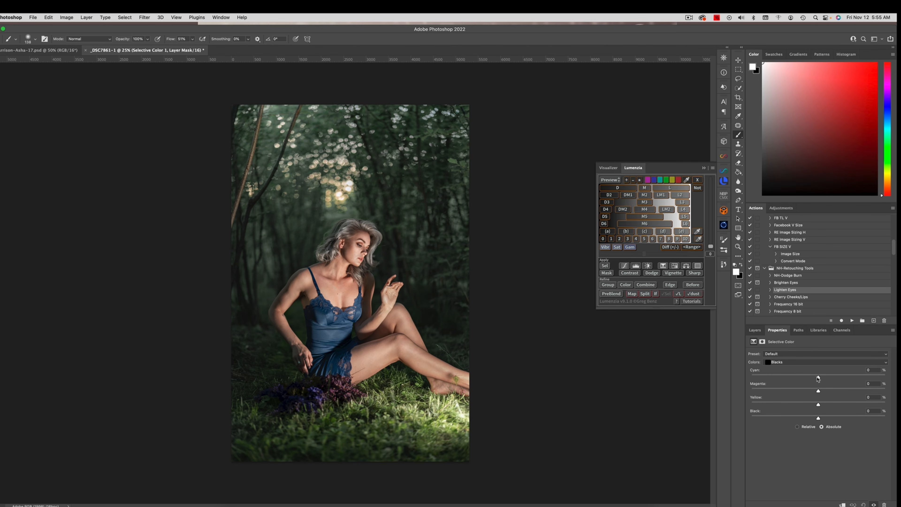
mouse_move(817, 377)
left_mouse_down()
mouse_move(844, 379)
mouse_move(814, 379)
left_mouse_up()
mouse_move(819, 403)
left_mouse_down()
mouse_move(829, 405)
mouse_move(818, 405)
left_mouse_up()
Step: Set the Selective Color Neutrals to +3% cyan and +1% black
left_click(785, 362)
left_click(784, 357)
left_click_drag(818, 403, 819, 407)
left_click_drag(818, 378, 823, 380)
left_click_drag(823, 379, 823, 380)
left_click_drag(822, 380, 821, 380)
left_click_drag(818, 418, 824, 420)
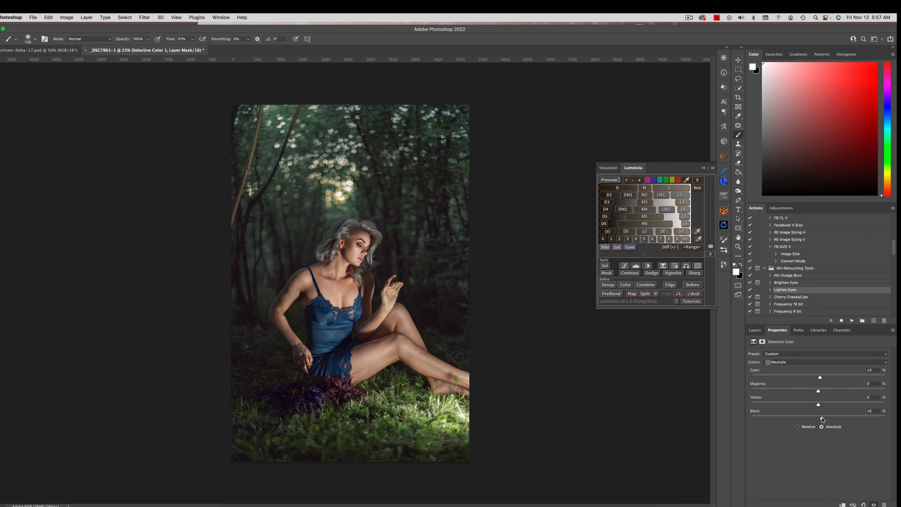
left_click_drag(821, 419, 818, 419)
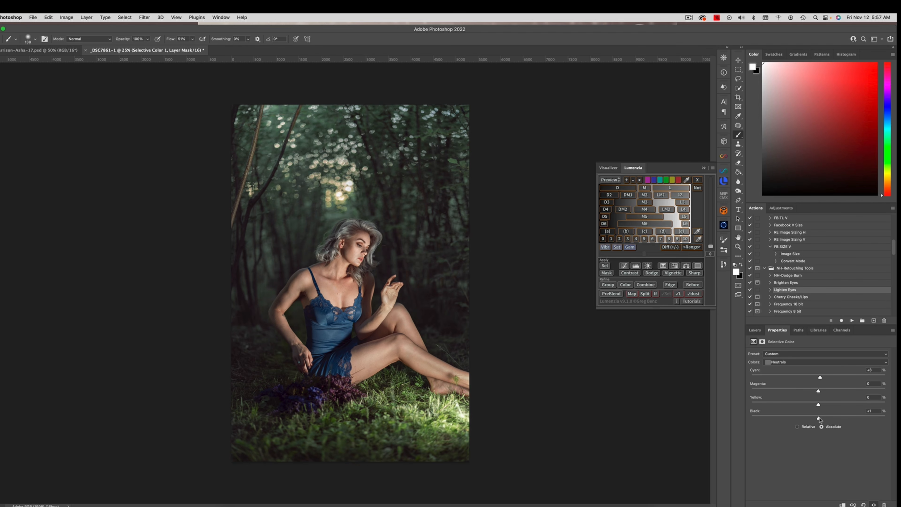
left_click_drag(819, 419, 818, 420)
Step: Lower the black amount in the Selective Color Blacks to about -4%, and compare the image with and without the adjustment
left_click(789, 362)
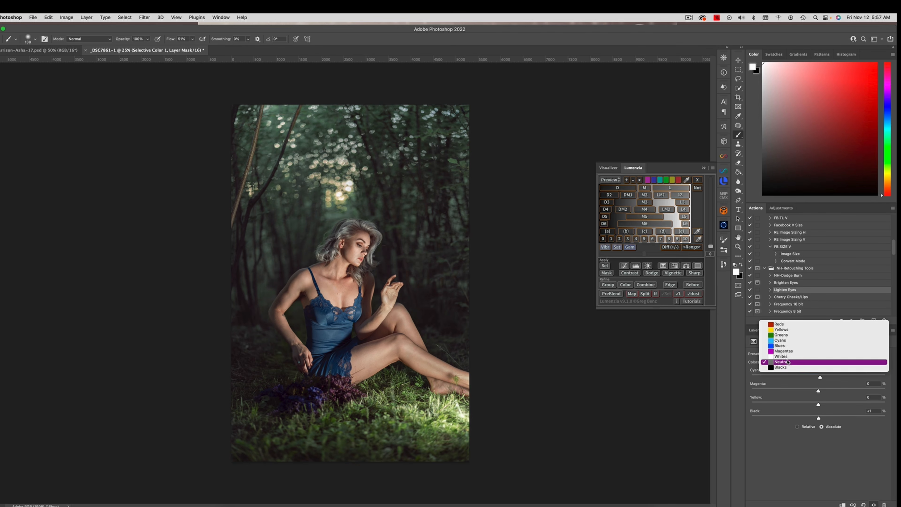
left_click(789, 369)
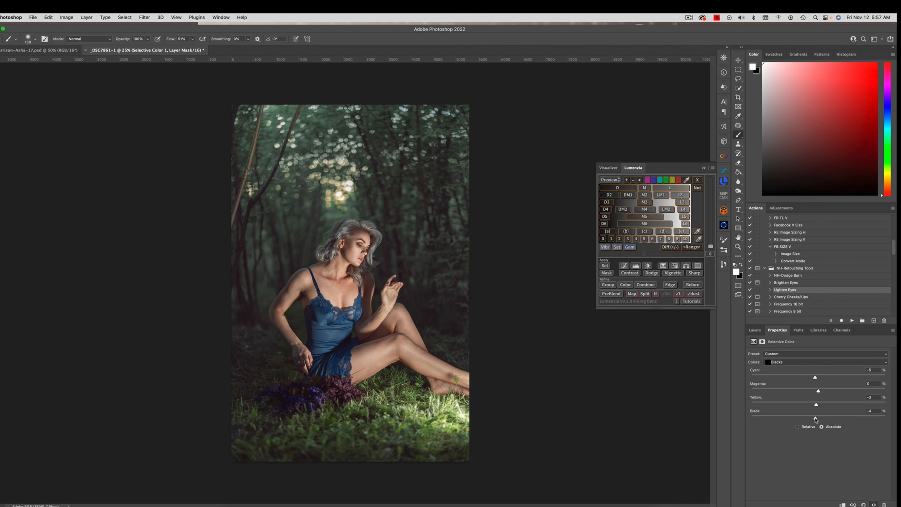
left_click_drag(814, 418, 816, 418)
left_click(754, 329)
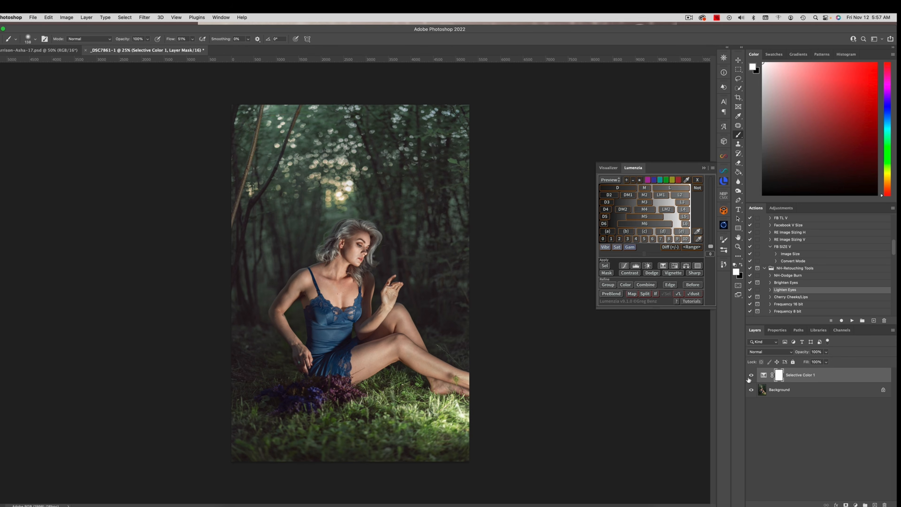
left_click(752, 376)
left_click(751, 374)
Step: Mask the Selective Color adjustment off the woman's face and hair with a black brush, and flatten the image
key("x")
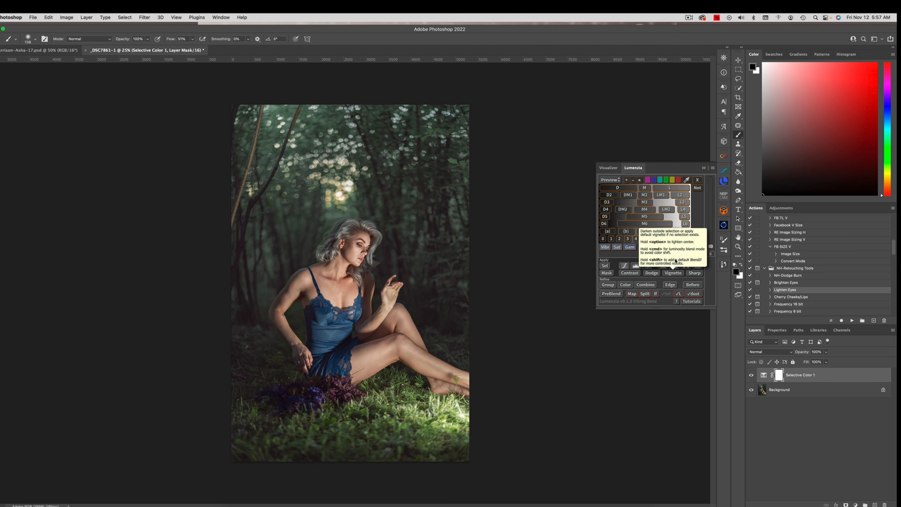
left_click_drag(356, 251, 365, 251, "ctrl+alt")
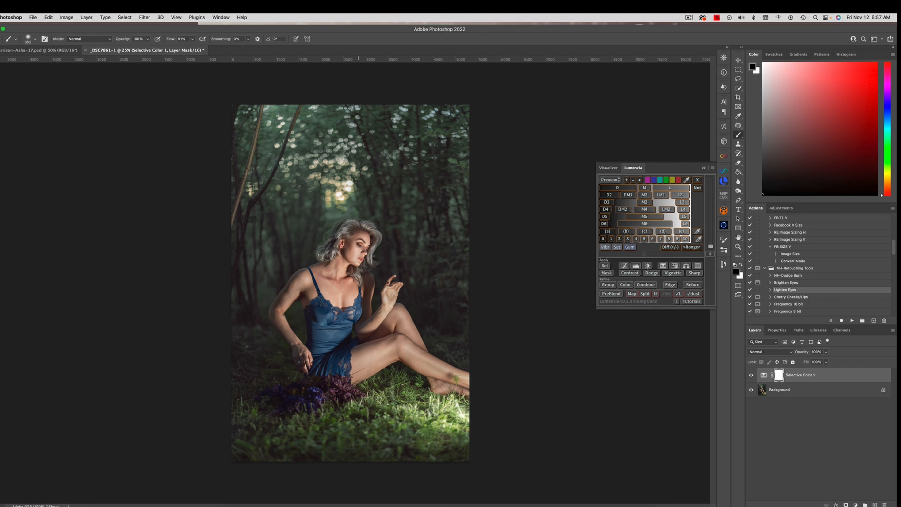
left_click_drag(359, 235, 362, 238)
left_click(86, 18)
left_click(125, 191)
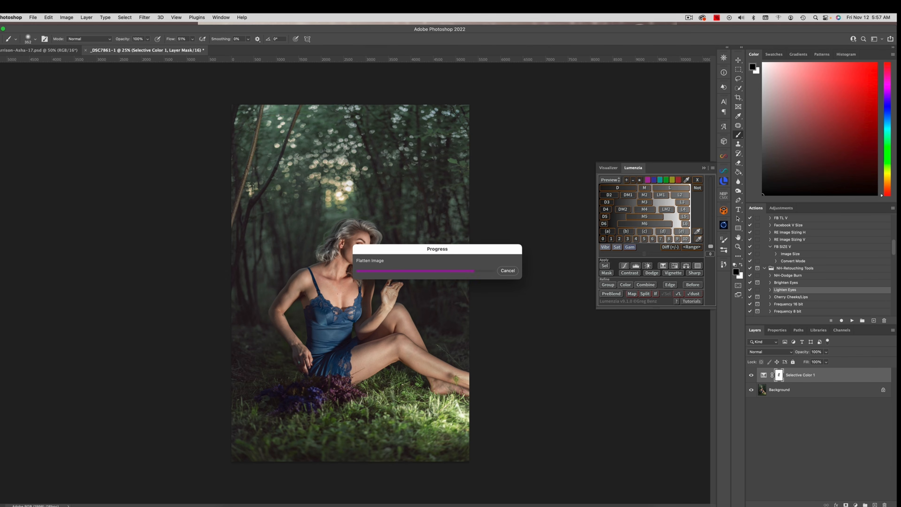
Step: Add a Hue/Saturation adjustment layer and lower the Greens saturation to -54
left_click(865, 503)
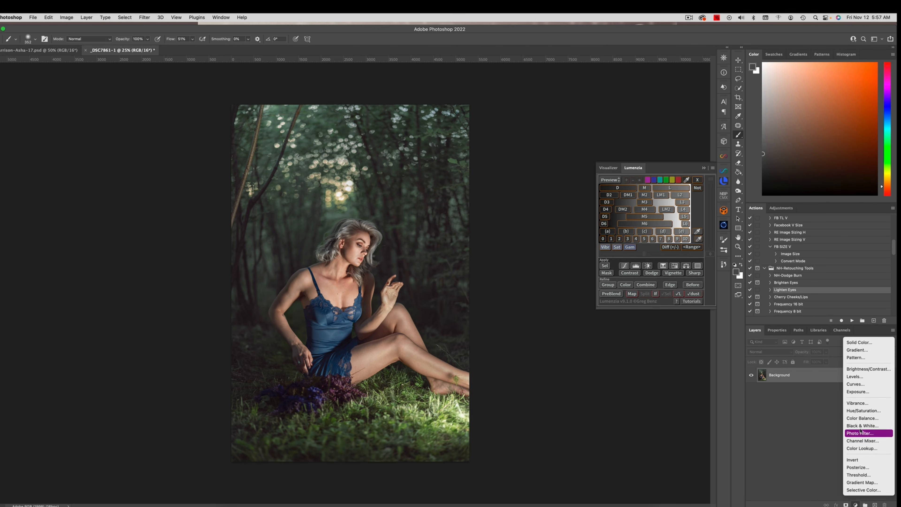
left_click(865, 411)
left_click(812, 365)
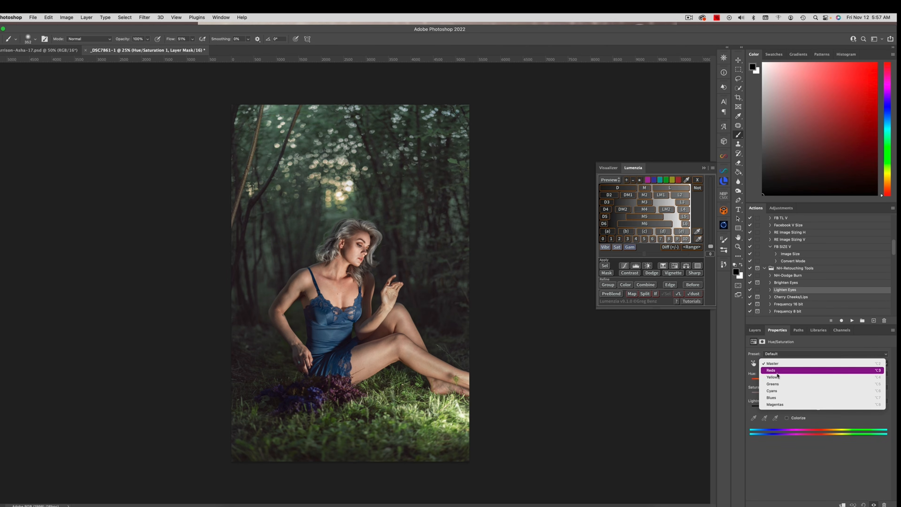
left_click(796, 382)
left_click_drag(817, 394, 782, 394)
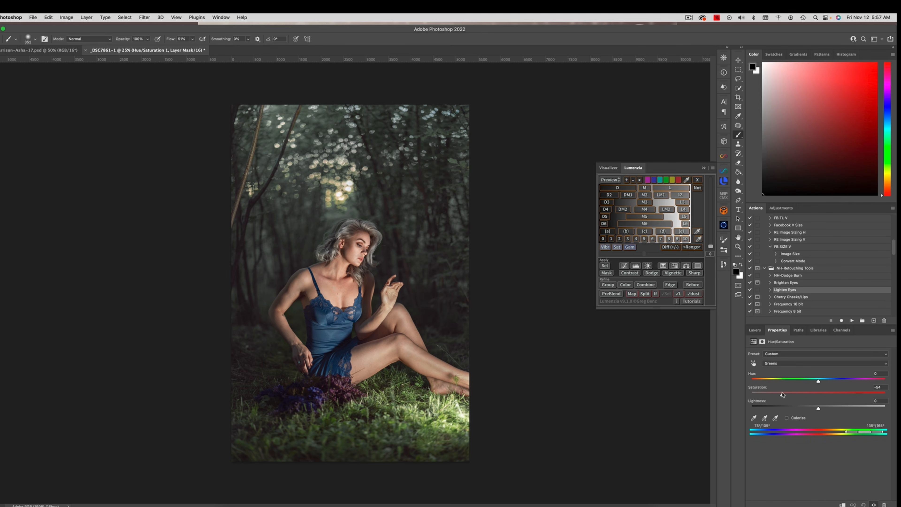
Step: Set the Yellows saturation of the Hue/Saturation adjustment to -63
left_click(782, 362)
left_click(785, 357)
left_click_drag(819, 395, 777, 390)
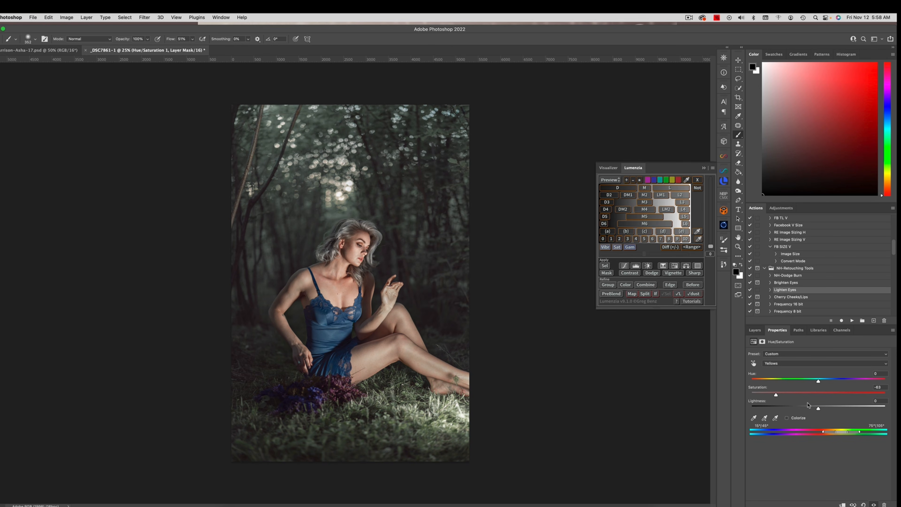
Step: Invert the Hue/Saturation layer mask to black and paint with white over the grass to desaturate only the foreground
left_click(755, 329)
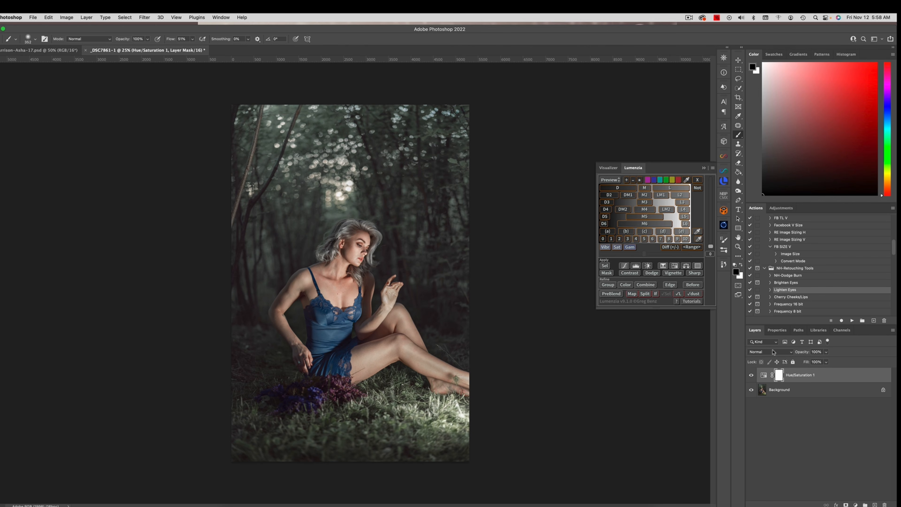
key("super+i")
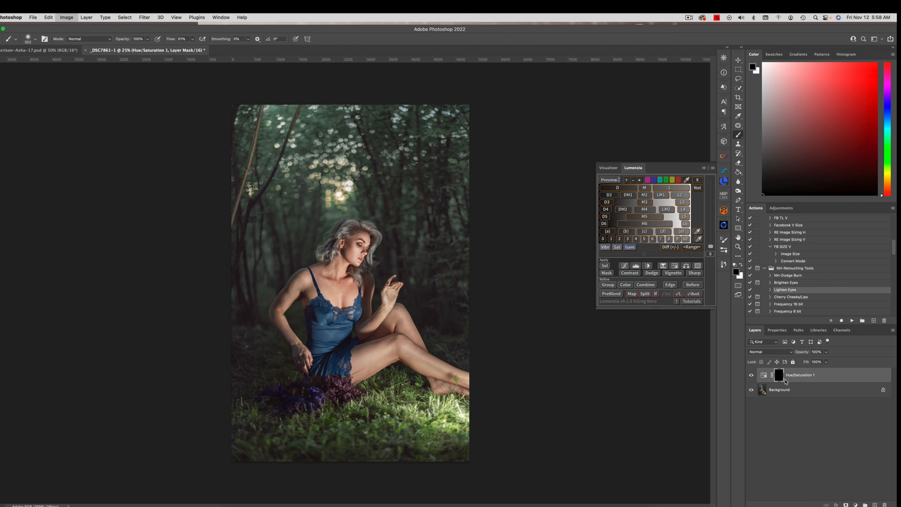
key("x")
left_click_drag(408, 400, 416, 401, "ctrl+alt")
mouse_move(403, 400)
left_mouse_down()
mouse_move(420, 390)
mouse_move(466, 426)
mouse_move(471, 447)
mouse_move(376, 438)
mouse_move(368, 406)
mouse_move(282, 432)
mouse_move(385, 442)
mouse_move(399, 404)
mouse_move(380, 389)
left_mouse_up()
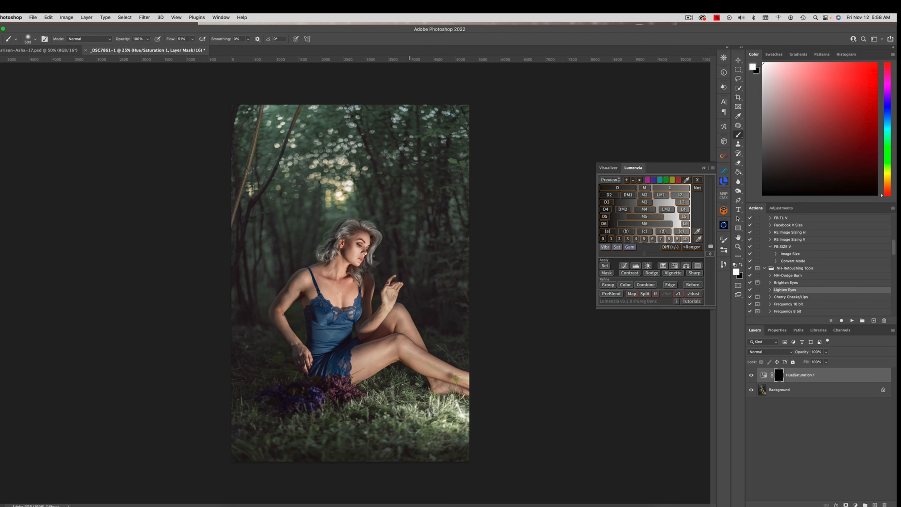
mouse_move(413, 423)
left_mouse_down()
mouse_move(389, 439)
mouse_move(407, 425)
mouse_move(406, 414)
left_mouse_up()
left_click_drag(459, 383, 457, 383)
Step: Feather the Hue/Saturation layer mask by 4.3 px and flatten the image
left_click(777, 330)
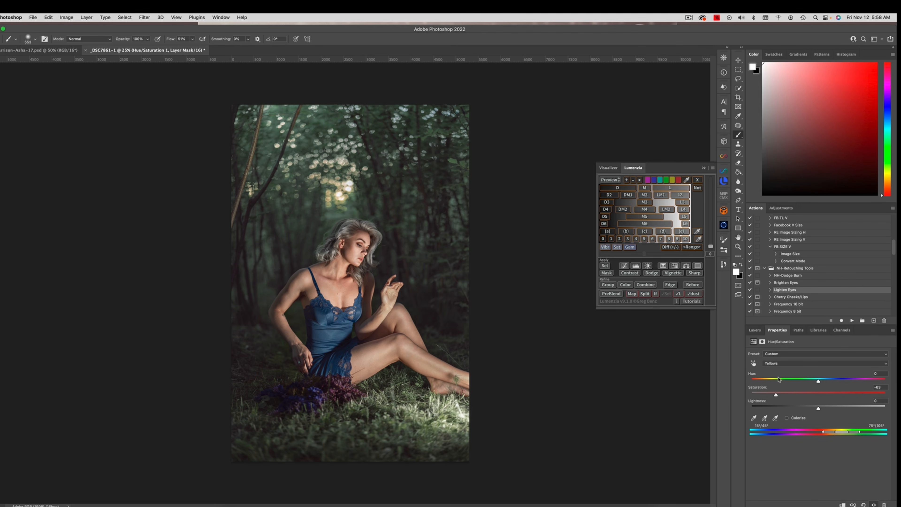
left_click(762, 341)
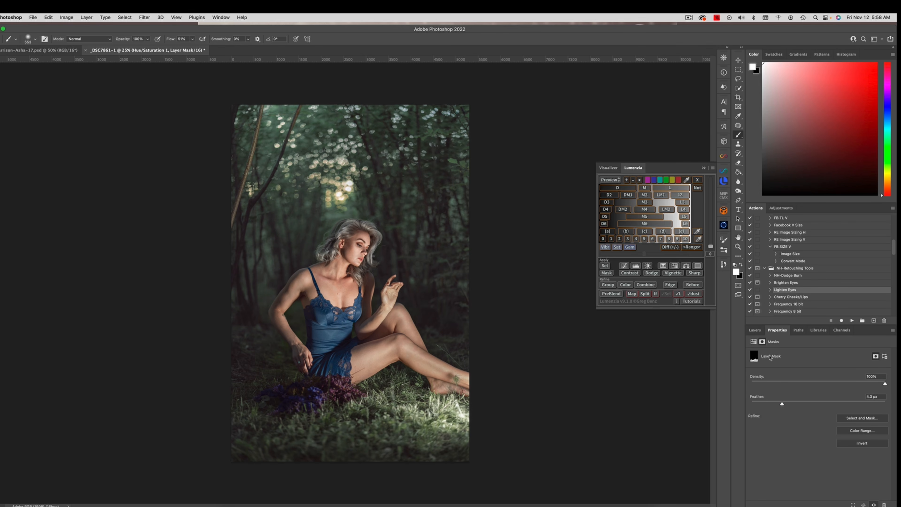
left_click(86, 17)
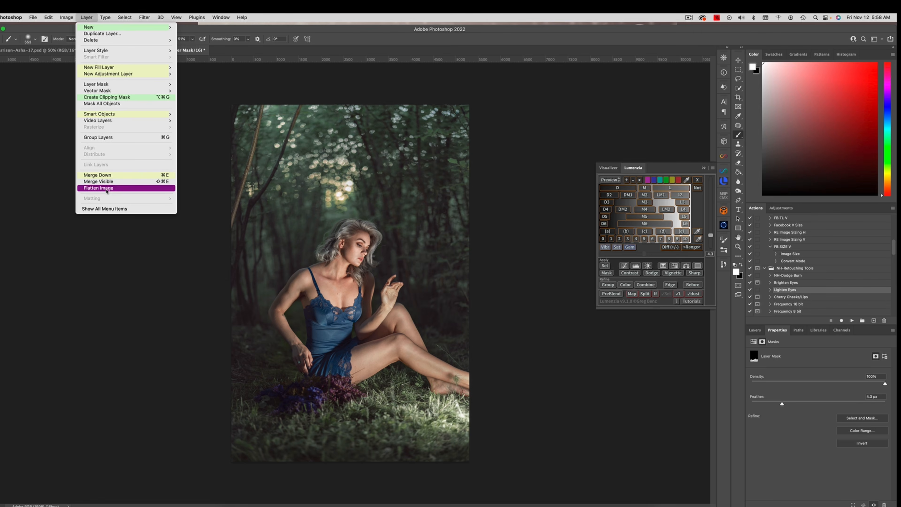
left_click(125, 186)
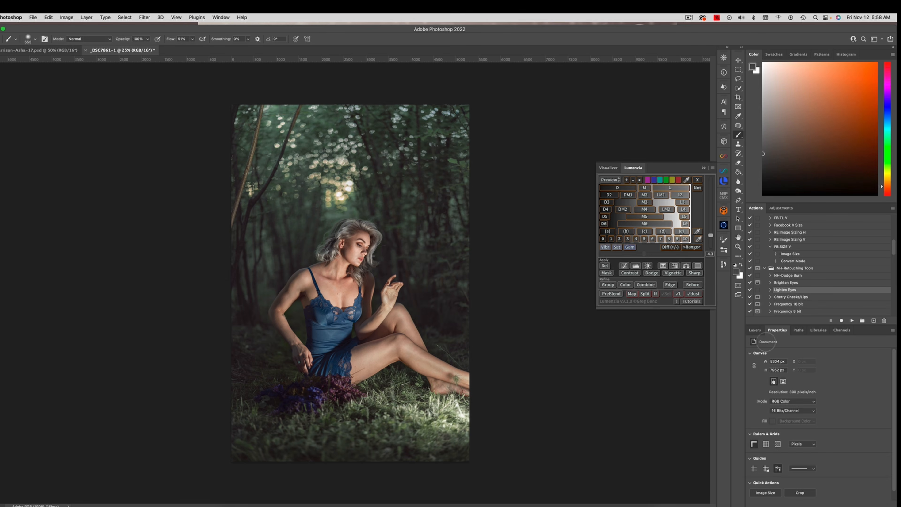
Step: Add a new layer in Overlay blend mode and choose a bright orange foreground color for painting
left_click(755, 330)
left_click(874, 503)
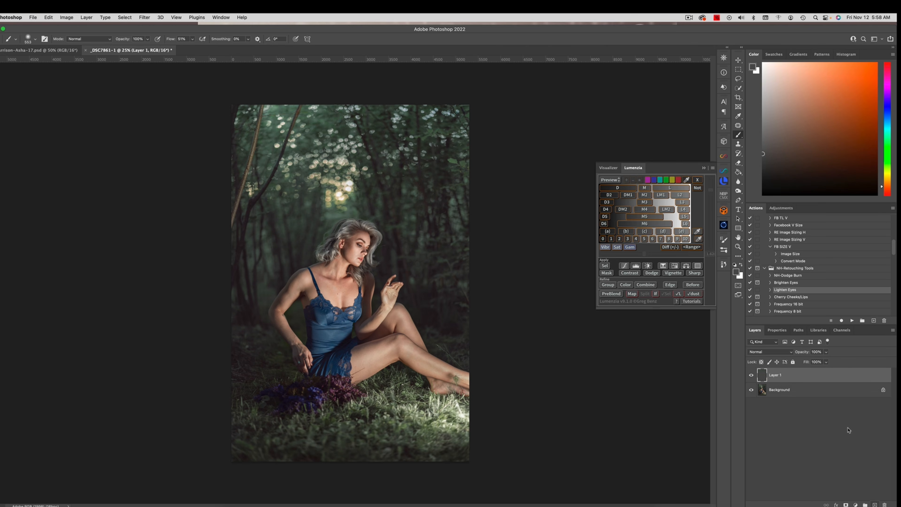
left_click(769, 352)
left_click(758, 445)
left_click(888, 177)
left_click_drag(888, 181, 889, 184)
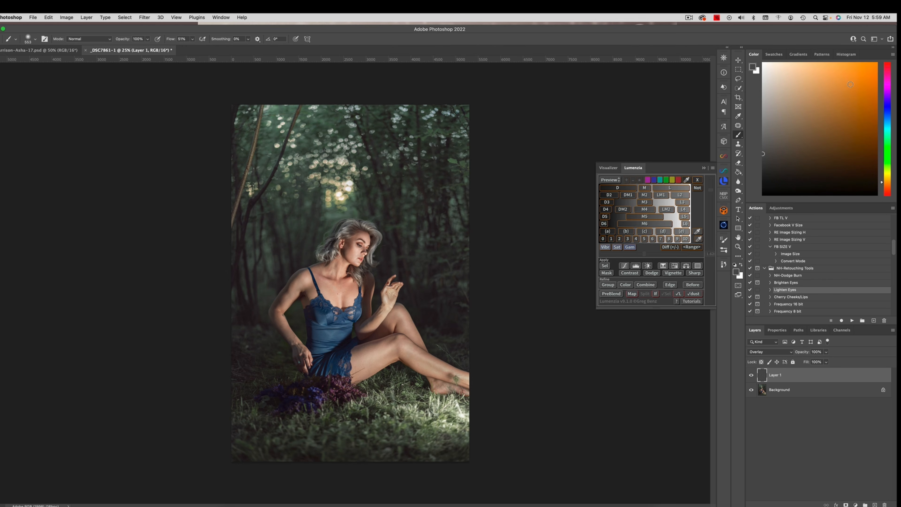
left_click(843, 78)
Step: Paint an orange glow over the bright bokeh above the woman's head and at the top edge of the trees
left_click_drag(337, 188, 348, 189)
left_click(340, 195)
left_click(338, 193)
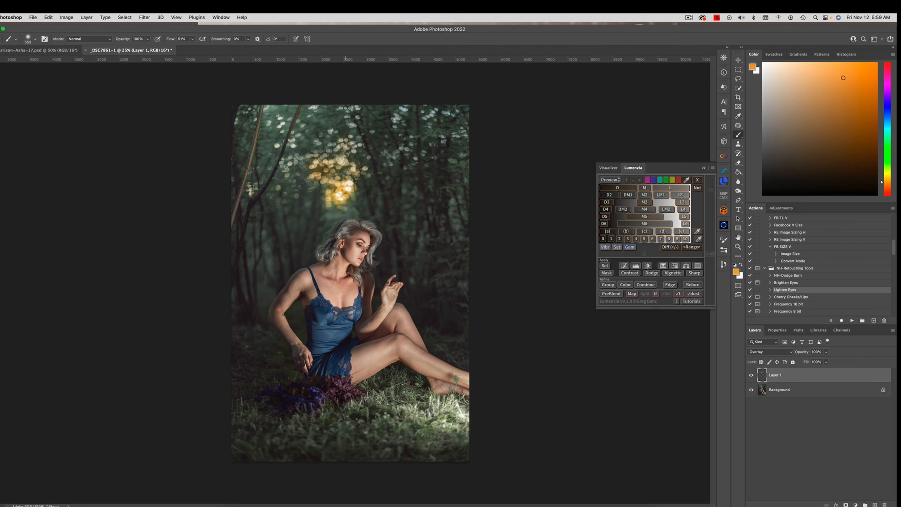
mouse_move(331, 202)
left_mouse_down()
mouse_move(350, 199)
mouse_move(330, 193)
left_mouse_up()
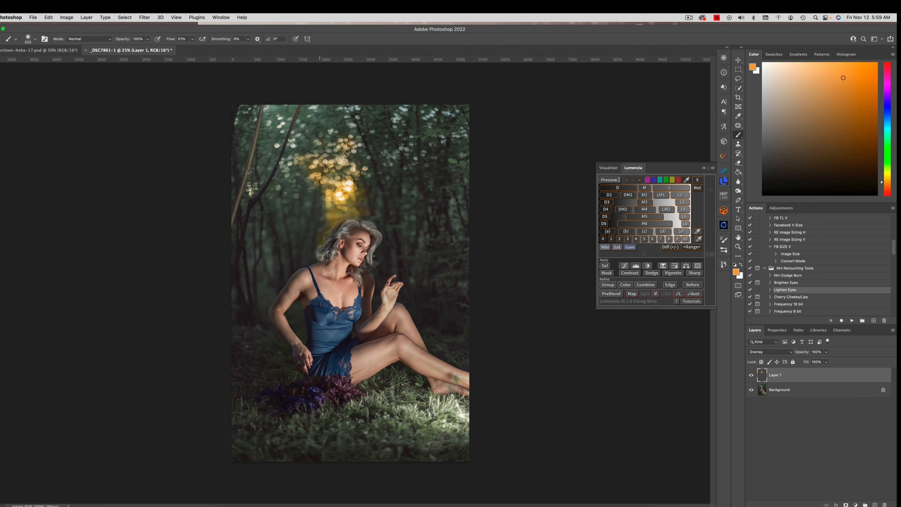
left_click_drag(316, 104, 315, 101)
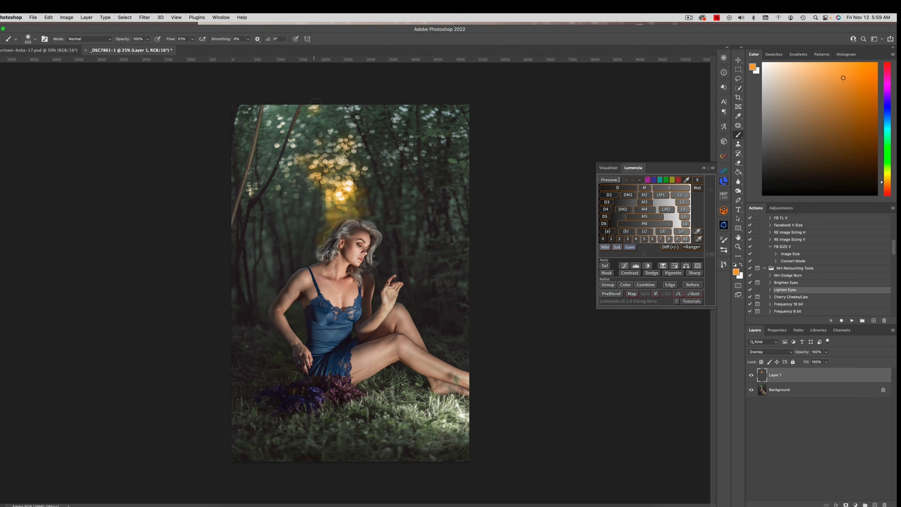
Step: Lower the brush flow to 18% and paint softer orange over the foliage around the glow
left_click(193, 39)
left_click_drag(193, 48, 181, 49)
left_click_drag(352, 158, 371, 160)
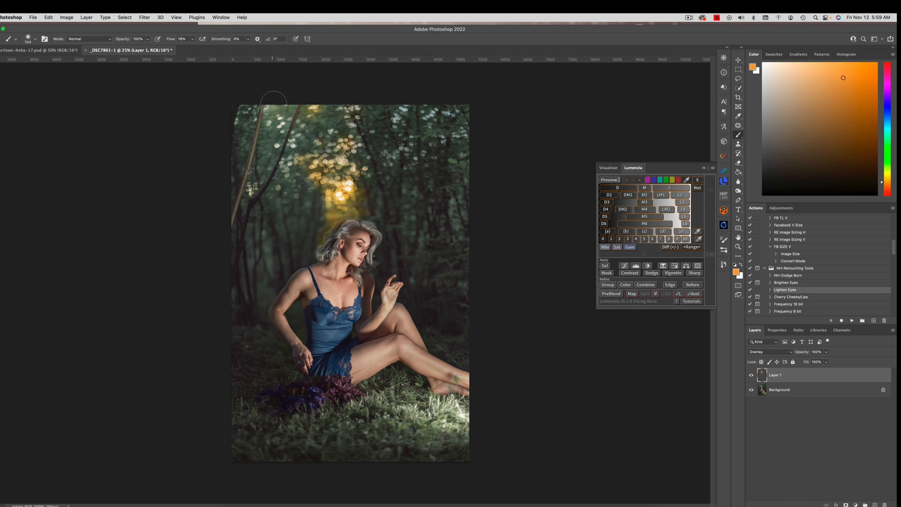
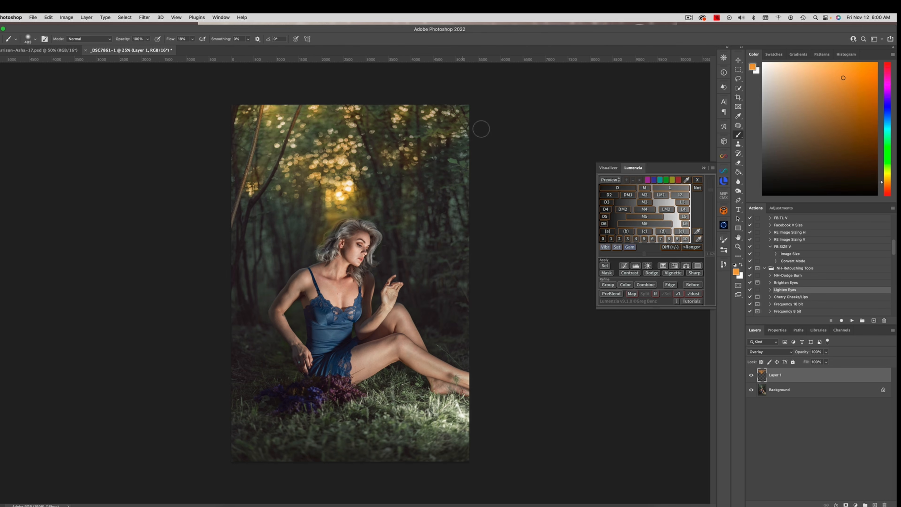
Step: Extend the soft orange glow over the trees on both sides of the bright bokeh behind the woman's head
left_click_drag(375, 199, 354, 205)
left_click_drag(325, 177, 341, 177, "ctrl+alt")
mouse_move(265, 249)
left_mouse_down()
mouse_move(259, 214)
mouse_move(264, 285)
mouse_move(251, 183)
mouse_move(283, 194)
mouse_move(284, 254)
mouse_move(297, 188)
mouse_move(301, 225)
mouse_move(309, 228)
mouse_move(318, 178)
left_mouse_up()
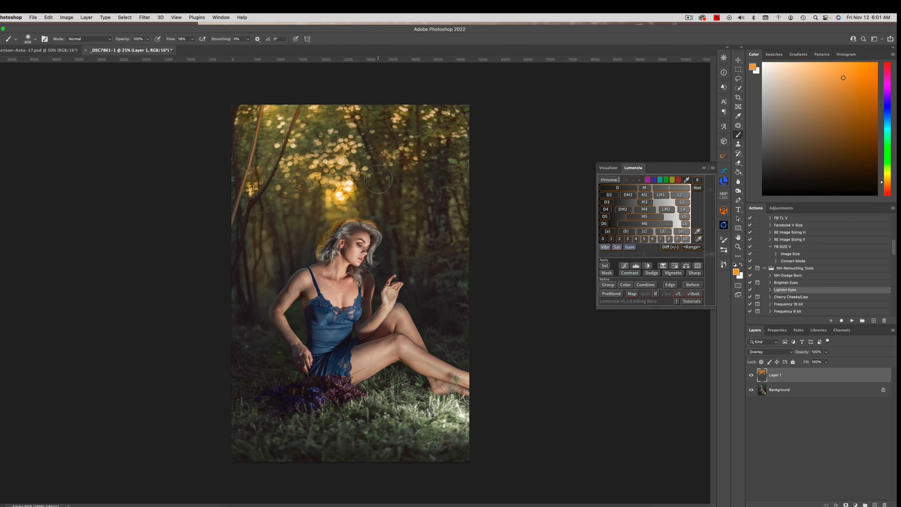
left_click_drag(376, 177, 363, 177)
left_click_drag(351, 196, 337, 196)
Step: Change the foreground color to yellow-orange and to near-white, and brush over the bright bokeh just above the woman's head
left_click(787, 67)
left_click(349, 194, "alt")
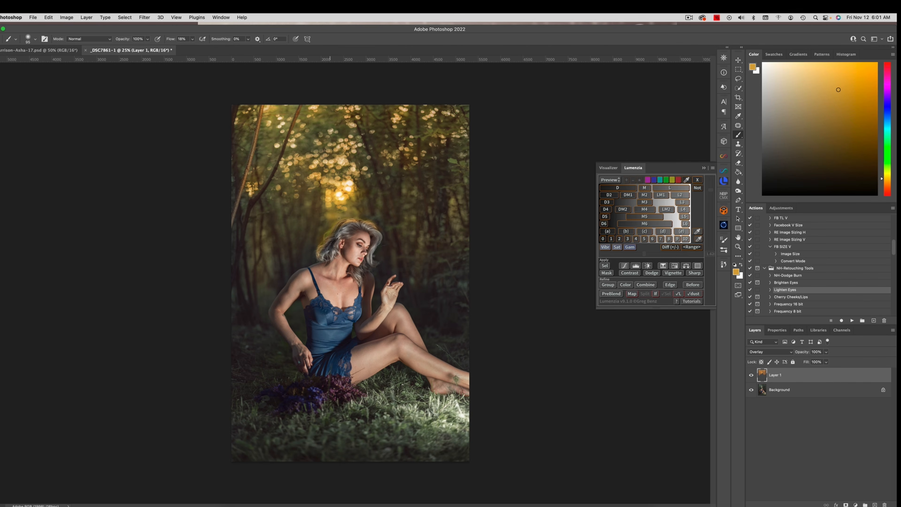
left_click_drag(767, 91, 766, 66)
left_click_drag(336, 222, 341, 221, "ctrl+alt")
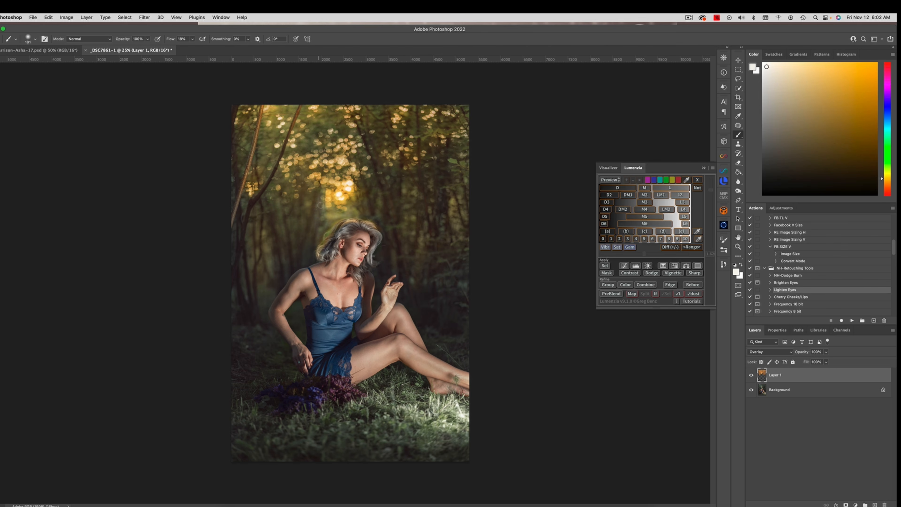
left_click_drag(320, 205, 333, 205, "ctrl+alt")
Step: Choose a pale yellow to brush over the foliage above the glow, and switch the foreground color to golden orange
left_click_drag(786, 65, 778, 67)
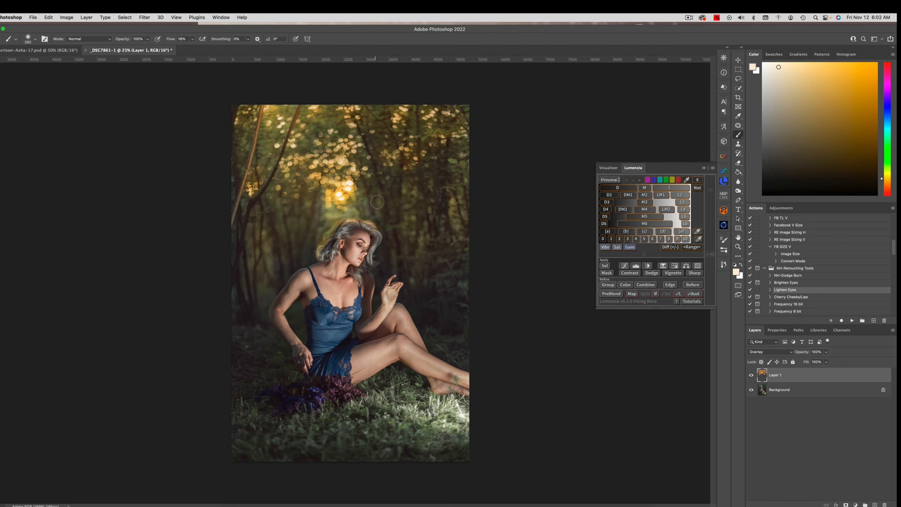
left_click_drag(785, 63, 802, 69)
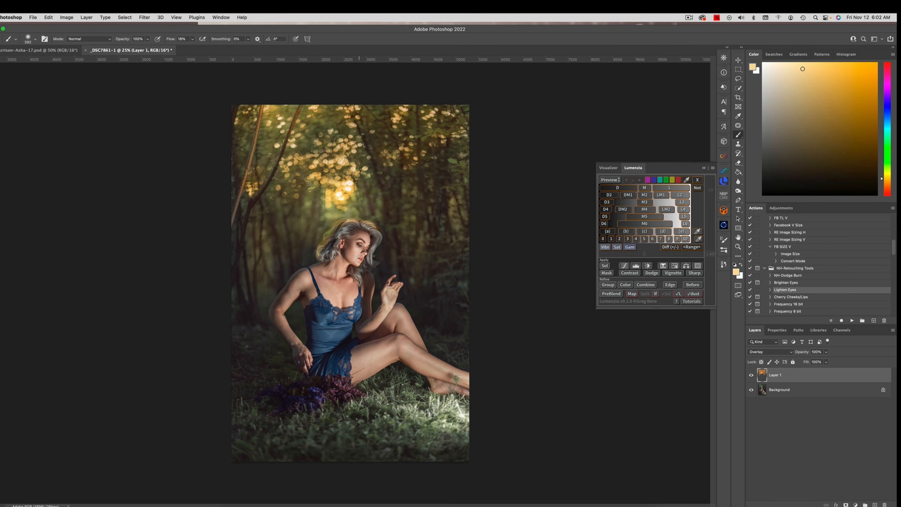
left_click_drag(322, 144, 352, 148)
mouse_move(337, 124)
left_mouse_down()
mouse_move(317, 136)
mouse_move(341, 128)
left_mouse_up()
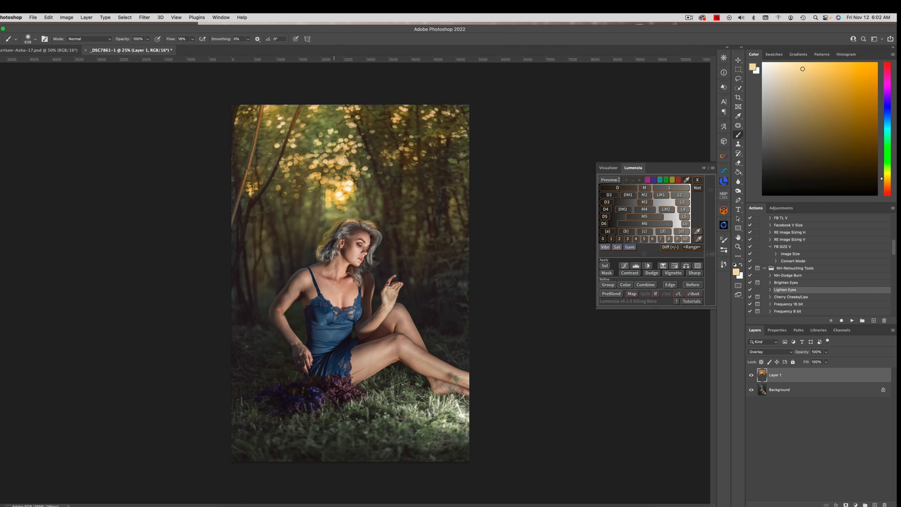
left_click(842, 79)
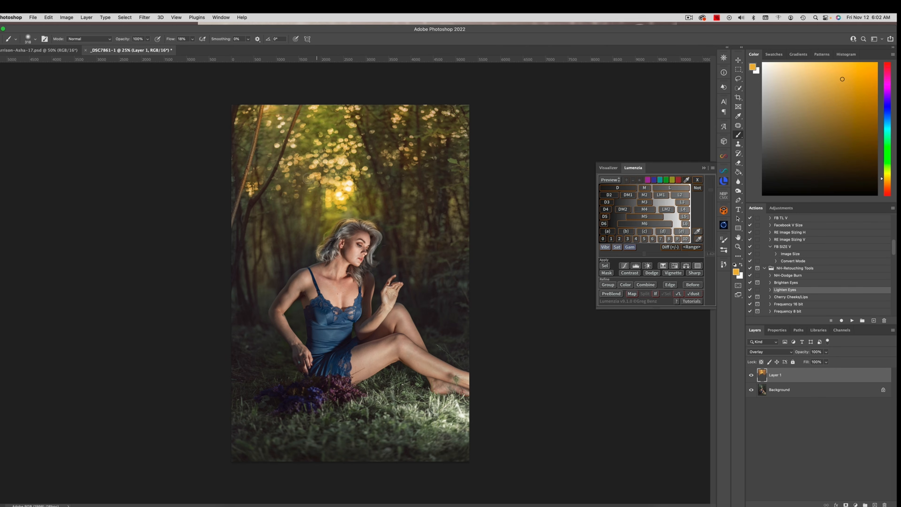
Step: Toggle the Overlay glow layer's visibility to compare the background with and without the painted light
left_click(751, 376)
left_click(752, 375)
left_click(752, 375)
left_click(751, 373)
left_click(751, 375)
left_click(751, 375)
Step: Add a new layer in Color blend mode and paint gray sampled from the hair over the crown of the woman's head
left_click(874, 504)
left_click(758, 352)
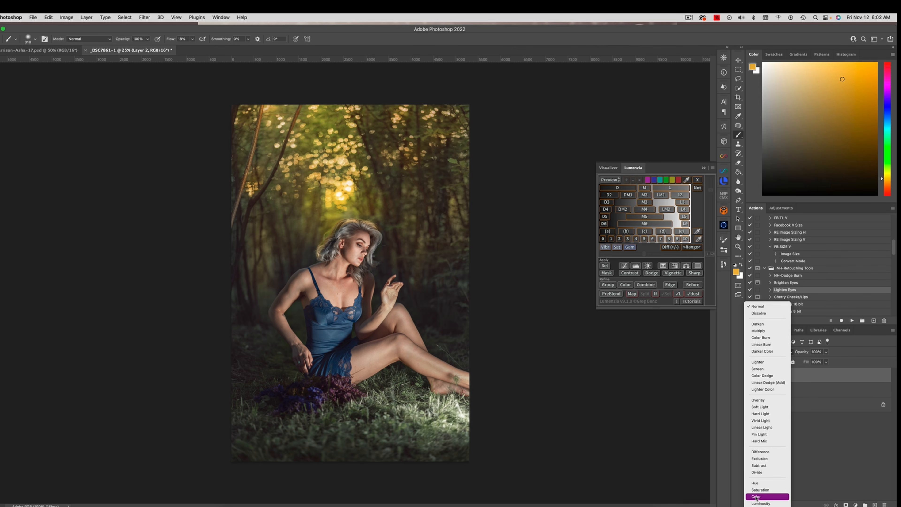
left_click(759, 495)
left_click_drag(346, 228, 343, 227)
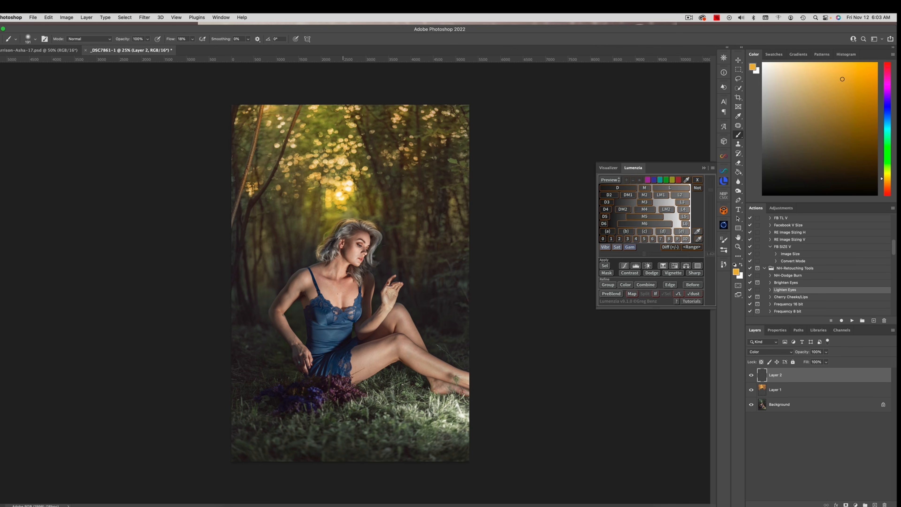
left_click(349, 225, "alt")
left_click_drag(349, 225, 344, 227)
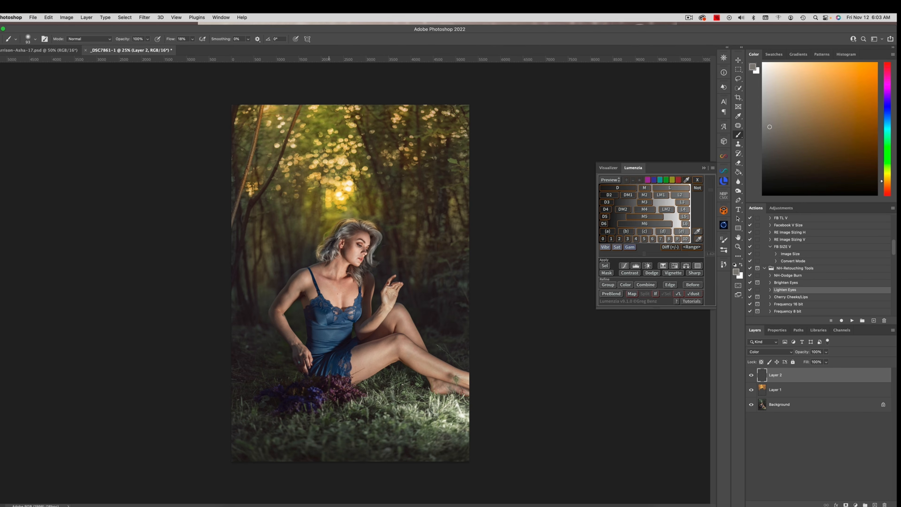
left_click_drag(338, 232, 341, 232)
Step: Reduce the Overlay glow layer's opacity to 73% and flatten the image
left_click(795, 391)
left_click(826, 351)
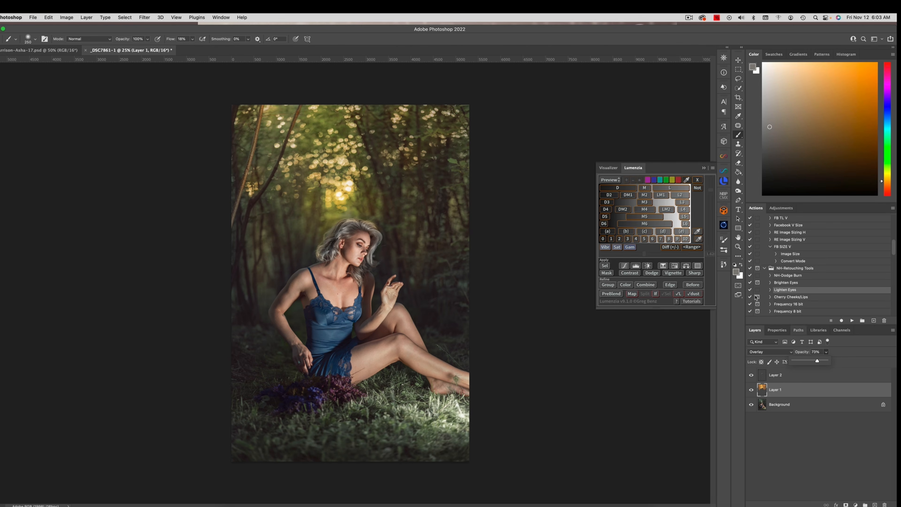
left_click(86, 17)
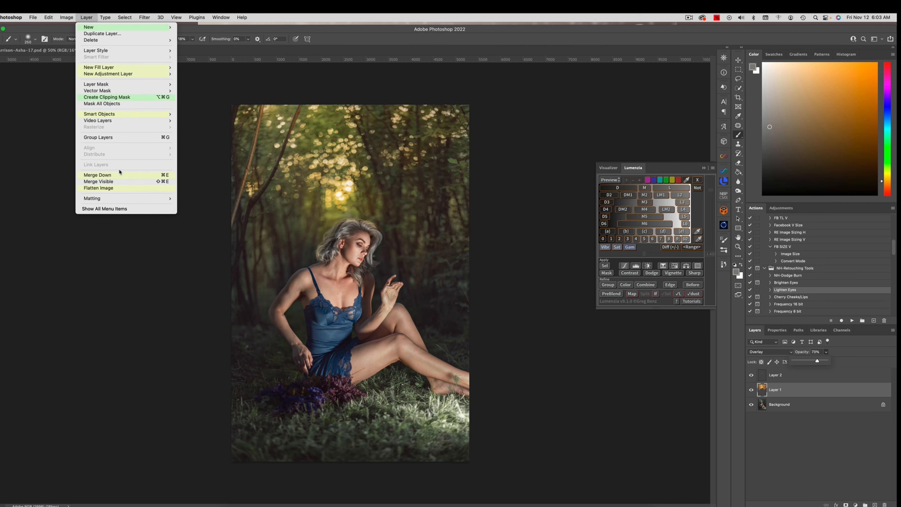
left_click(117, 187)
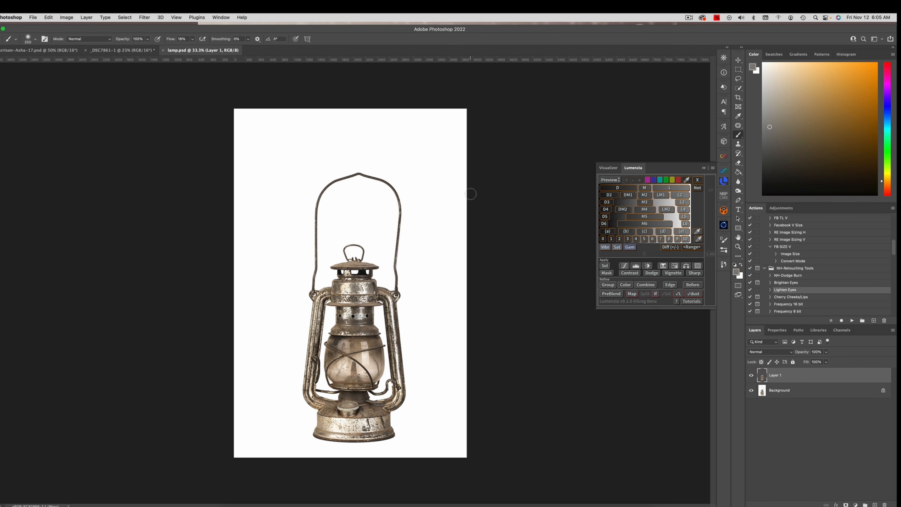
Step: Copy the lantern layer from lamp.psd into the forest portrait
left_click_drag(212, 49, 197, 99)
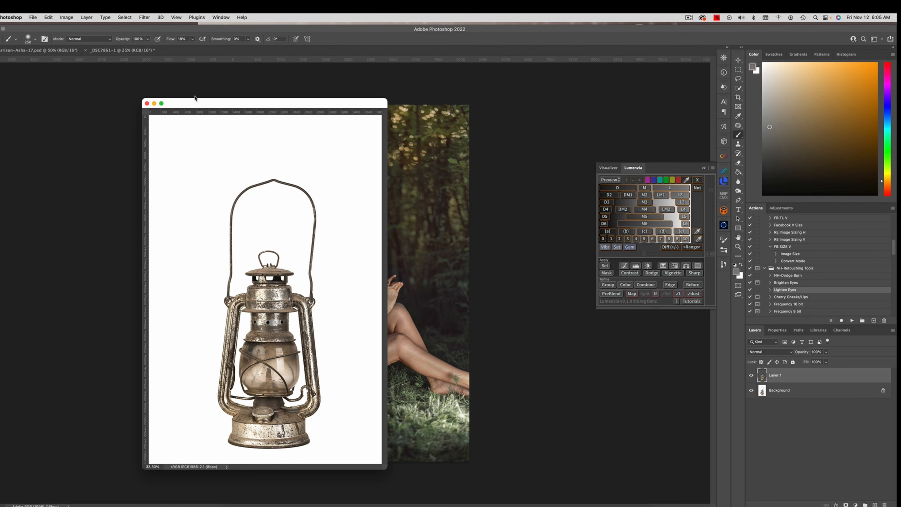
left_click(739, 60)
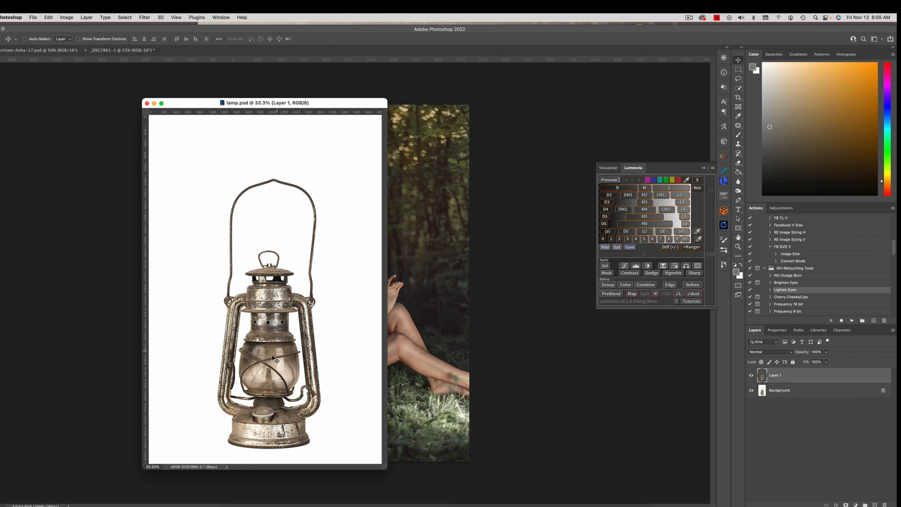
left_click_drag(283, 360, 412, 378)
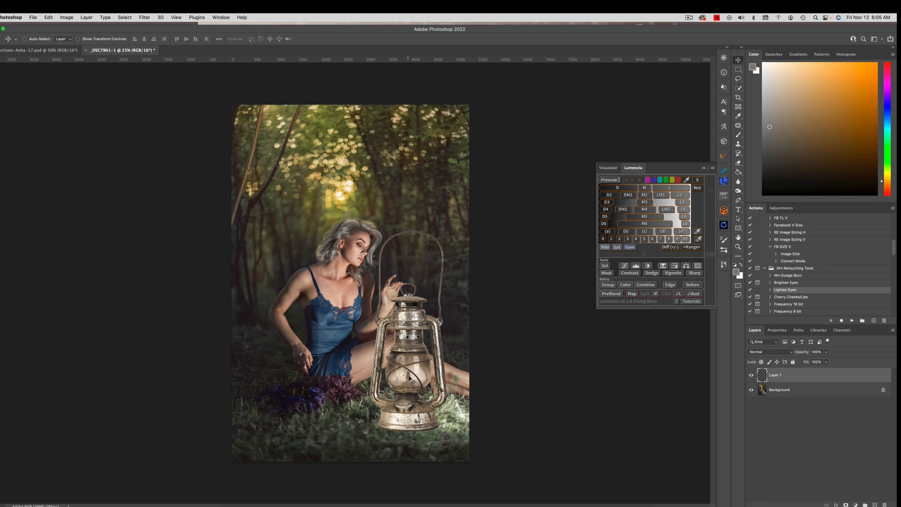
Step: Scale the lantern to about 47% and place it on the grass in front of the woman's lower legs
key("super+t")
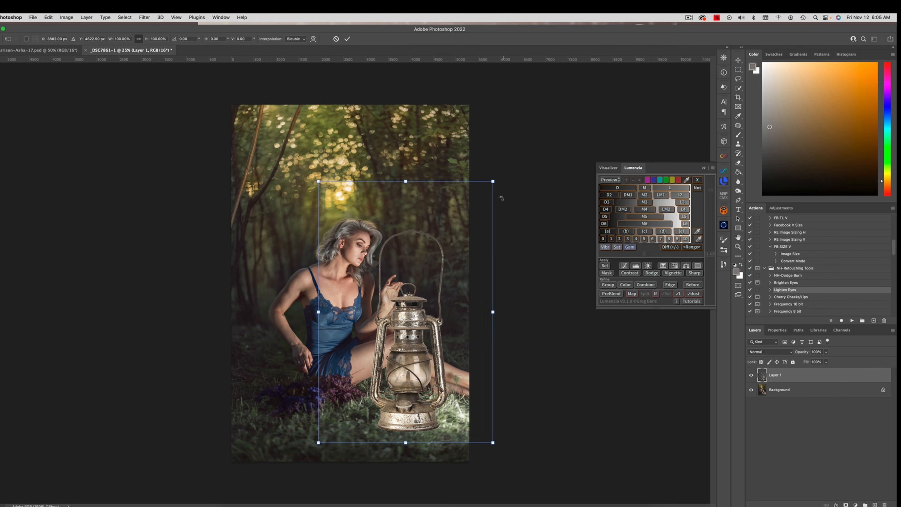
left_click_drag(491, 184, 411, 316)
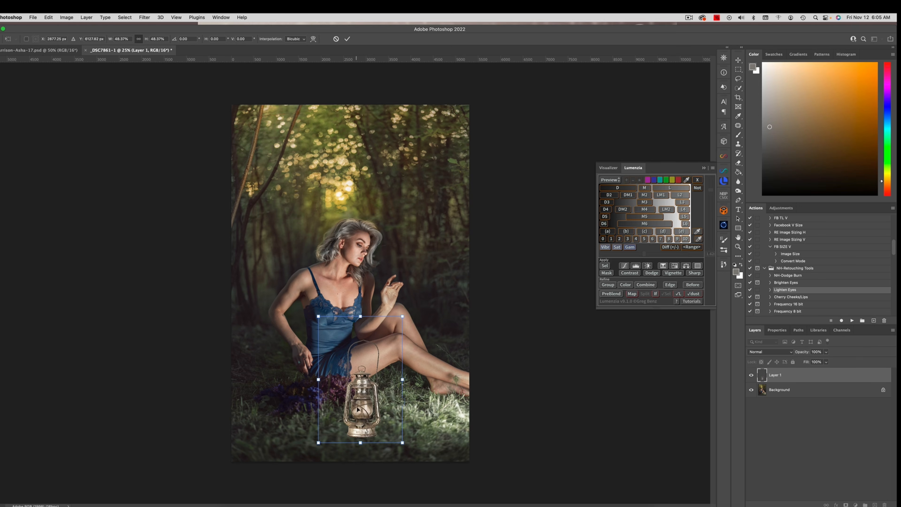
left_click_drag(363, 404, 434, 390)
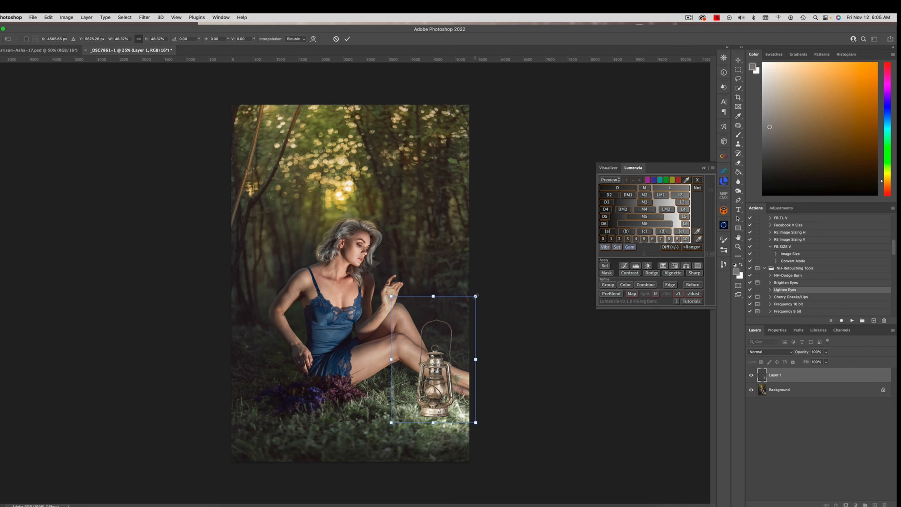
left_click_drag(475, 296, 472, 298)
left_click_drag(492, 389, 487, 397)
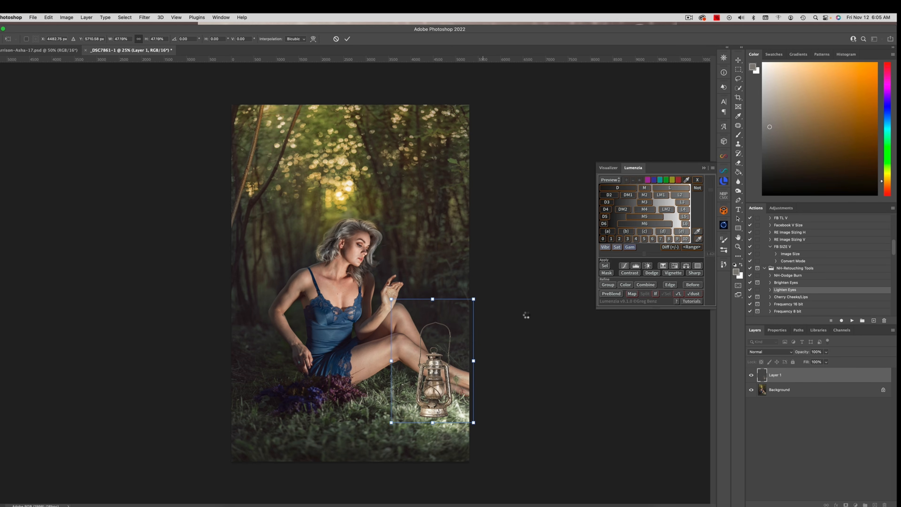
key("Return")
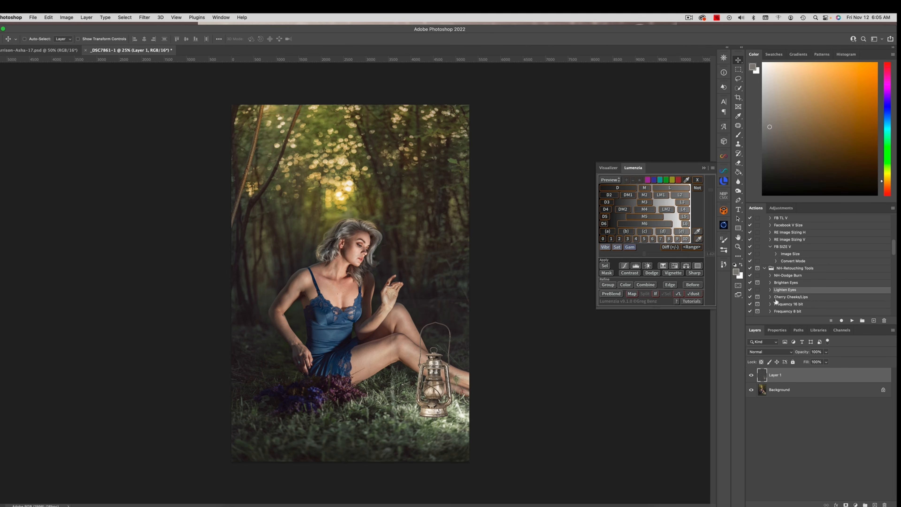
Step: Add a layer mask to the lantern layer and paint black around the area above its handle
left_click(762, 352)
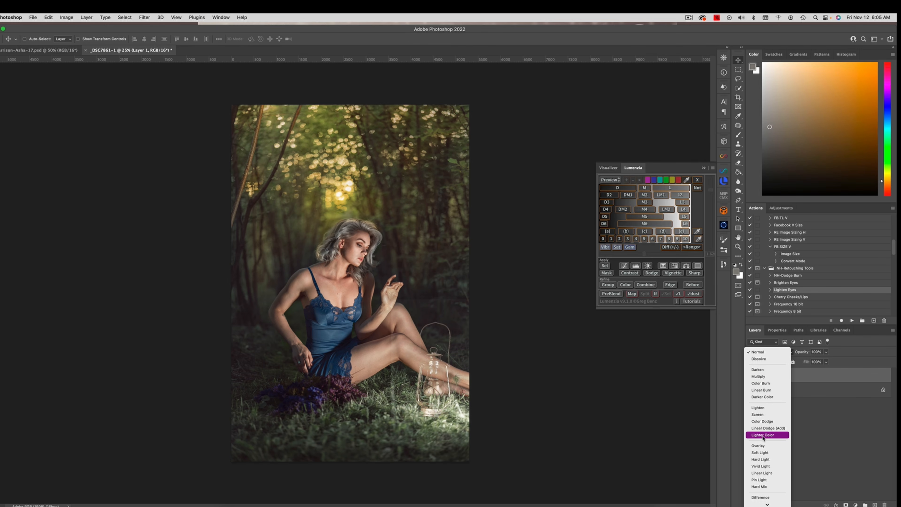
left_click(762, 353)
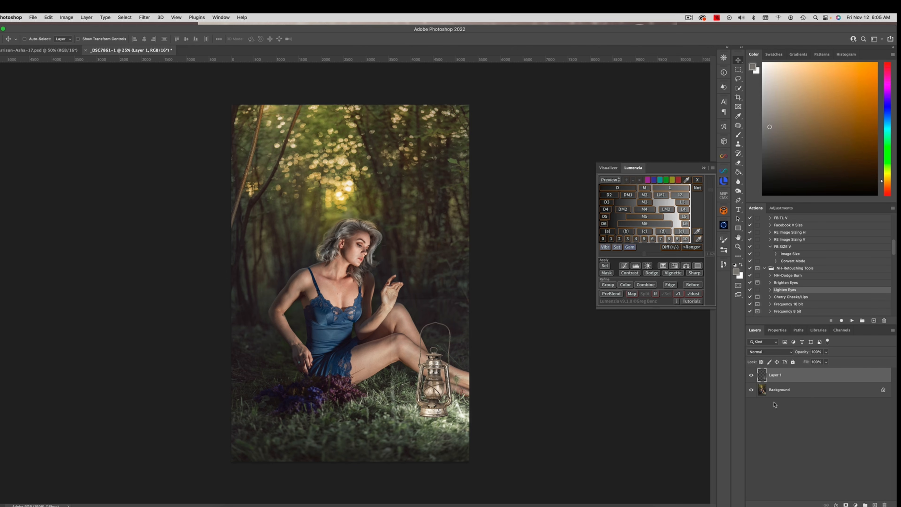
left_click(846, 504)
left_click(738, 135)
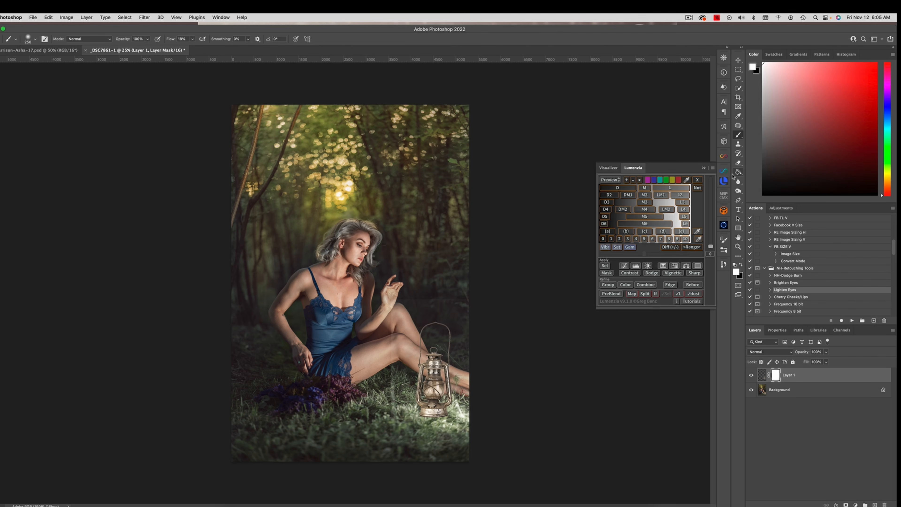
key("x")
left_click_drag(404, 300, 424, 301)
left_click_drag(433, 288, 426, 289, "ctrl+alt")
left_click(751, 375)
left_click(751, 375)
Step: Convert the masked lantern layer to a smart object and rasterize it
right_click(806, 379)
left_click(759, 265)
right_click(789, 379)
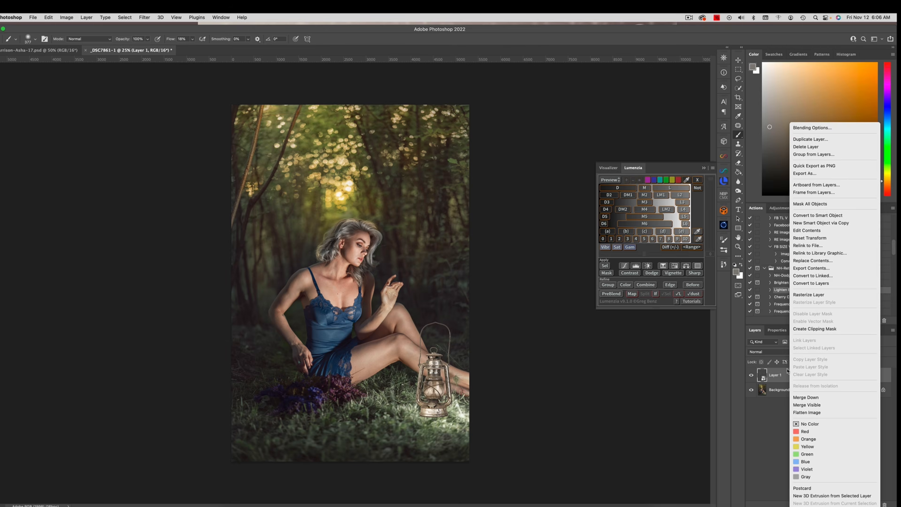
left_click(816, 294)
Step: Add a new layer beneath the lantern and paint a soft black shadow on the grass under its base
left_click(807, 393)
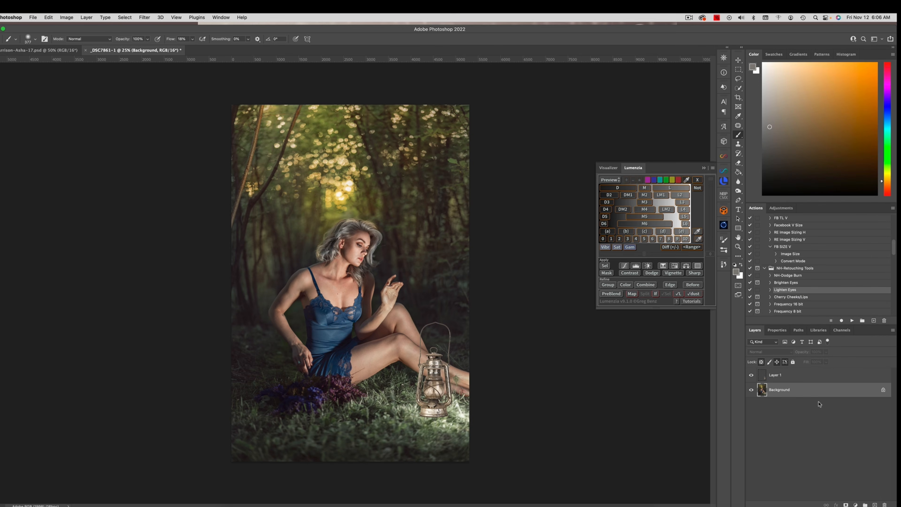
left_click(875, 504)
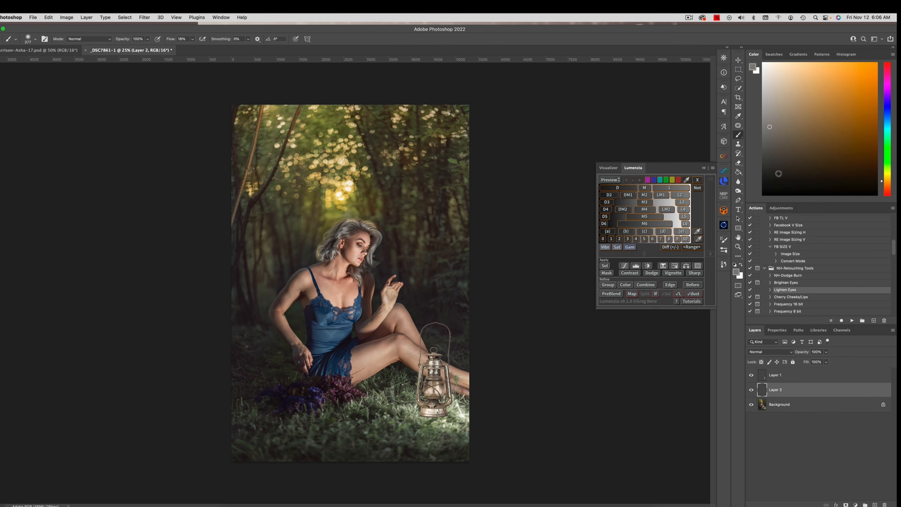
left_click(734, 265)
left_click_drag(431, 417, 423, 418)
left_click_drag(432, 414, 427, 415)
left_click_drag(433, 415, 434, 414)
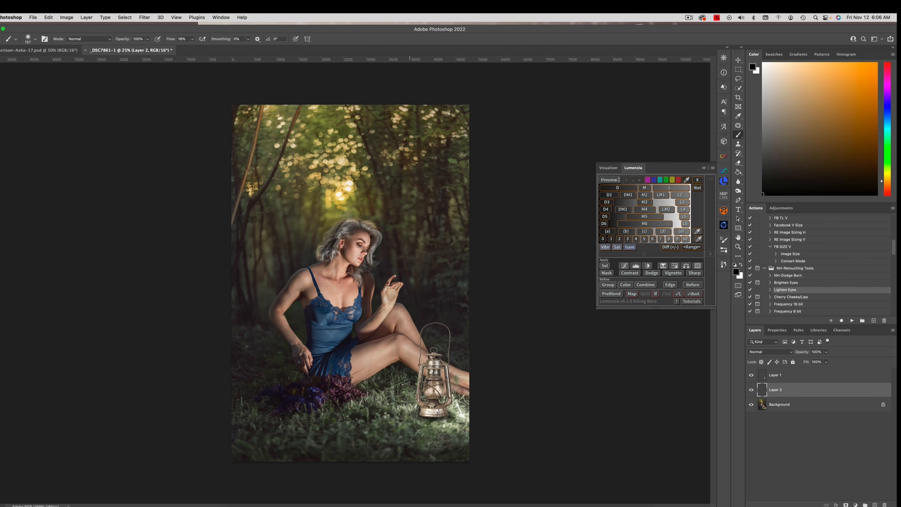
Step: Add a new layer above the lantern and paint soft black shading over its base and the adjacent grass
left_click(799, 379)
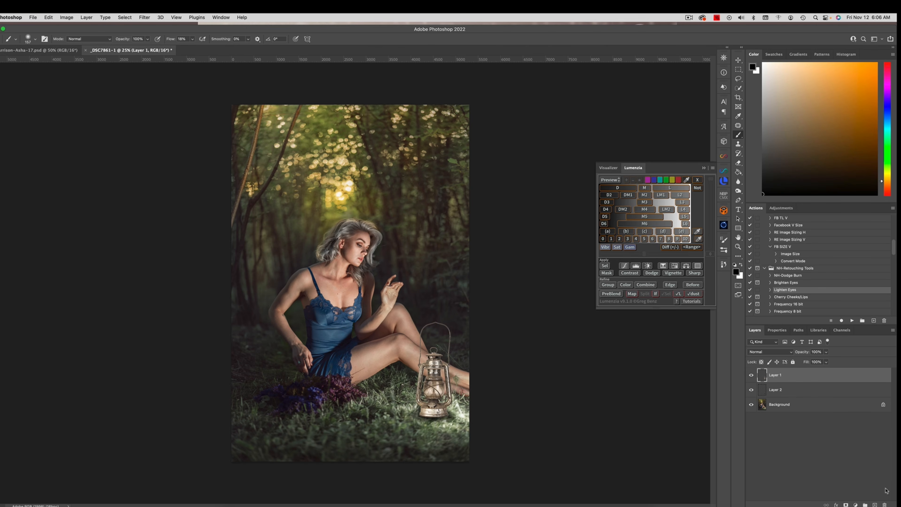
left_click(874, 504)
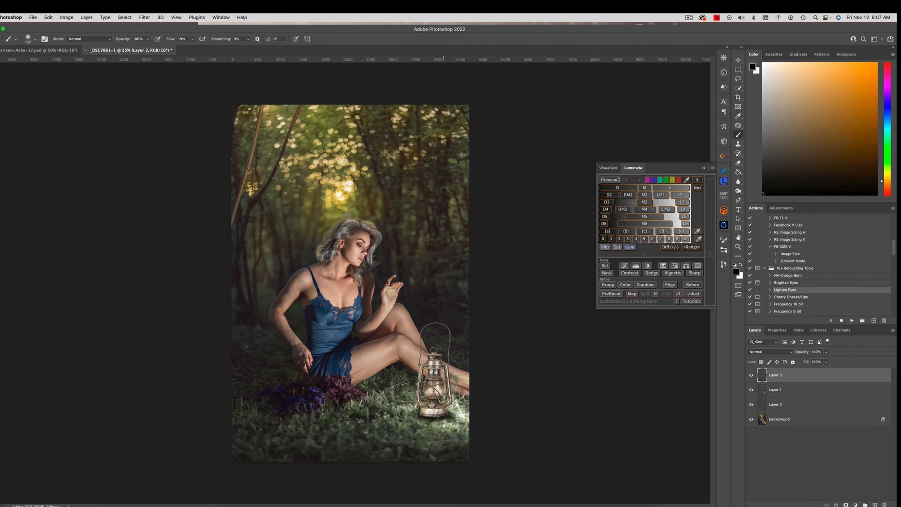
mouse_move(436, 417)
left_mouse_down()
mouse_move(423, 416)
mouse_move(439, 412)
left_mouse_up()
mouse_move(450, 414)
left_mouse_down()
mouse_move(464, 416)
mouse_move(408, 414)
mouse_move(434, 422)
mouse_move(452, 421)
mouse_move(435, 411)
mouse_move(466, 414)
mouse_move(405, 418)
mouse_move(453, 416)
left_mouse_up()
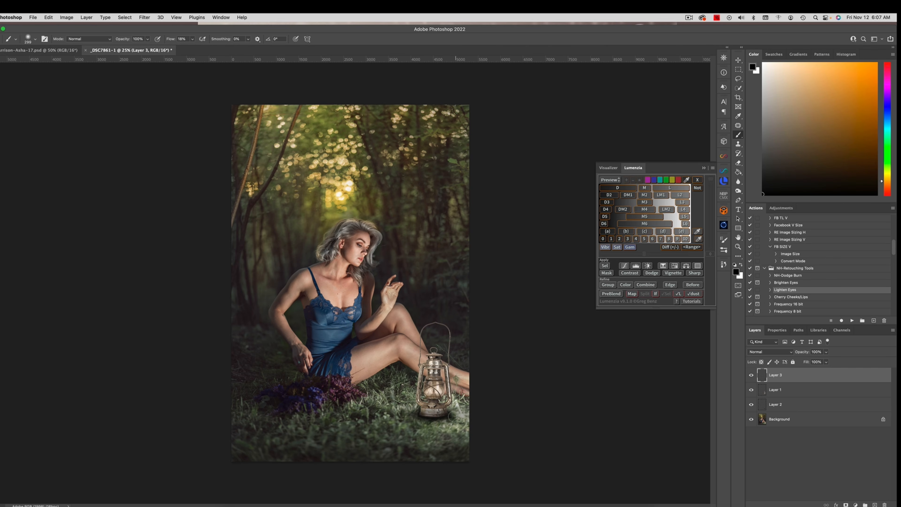
Step: Lower the opacity of the shadow layer beneath the lantern to 38%
left_click(788, 405)
left_click(826, 362)
left_click_drag(826, 362, 812, 362)
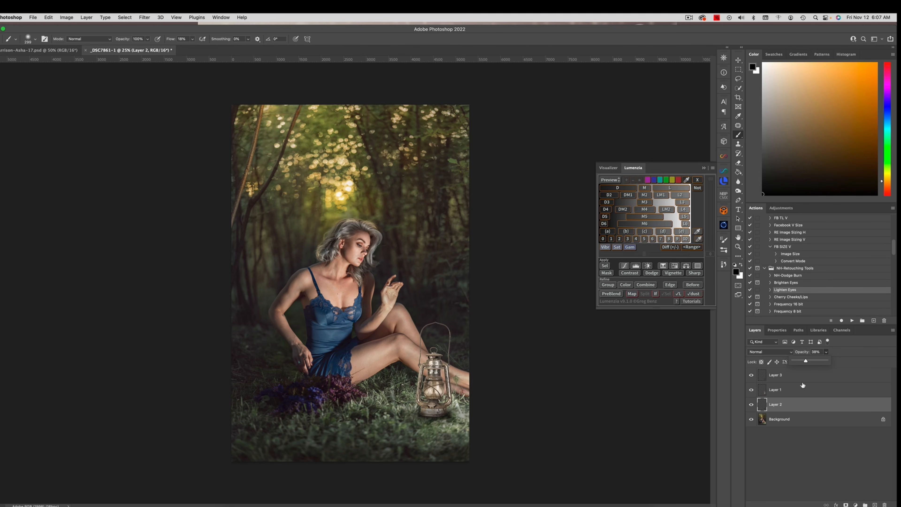
Step: Add a new layer above the lantern's shading layer and paint dark grass at its base with the grass clump 1 brush
left_click(797, 376)
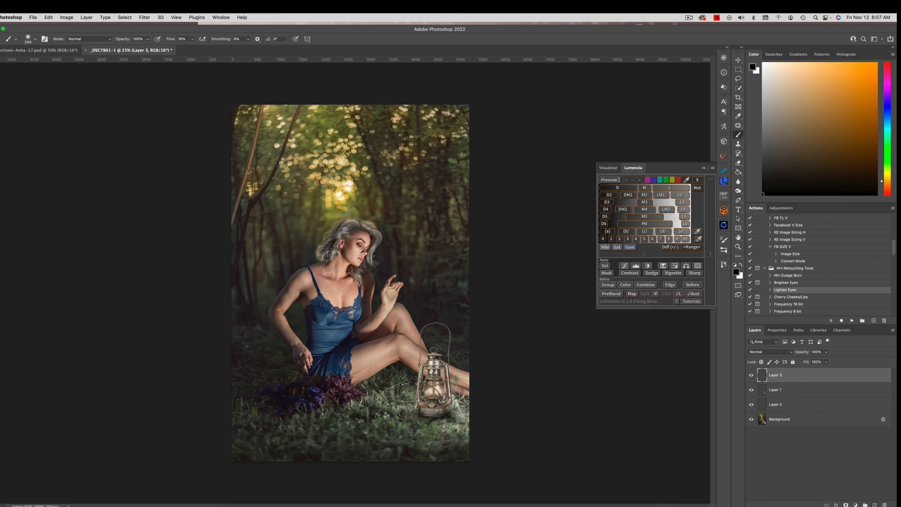
key("super+shift+alt+n")
left_click_drag(395, 409, 380, 416)
right_click(423, 358)
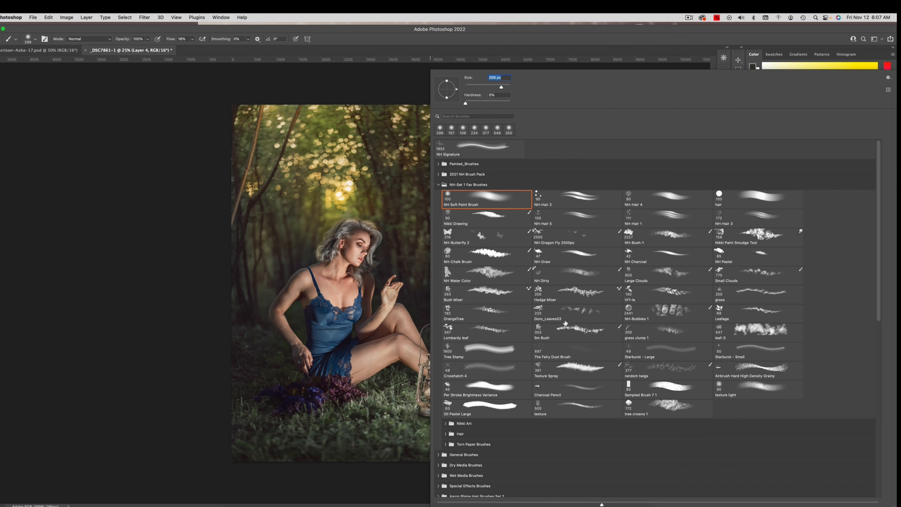
left_click(659, 335)
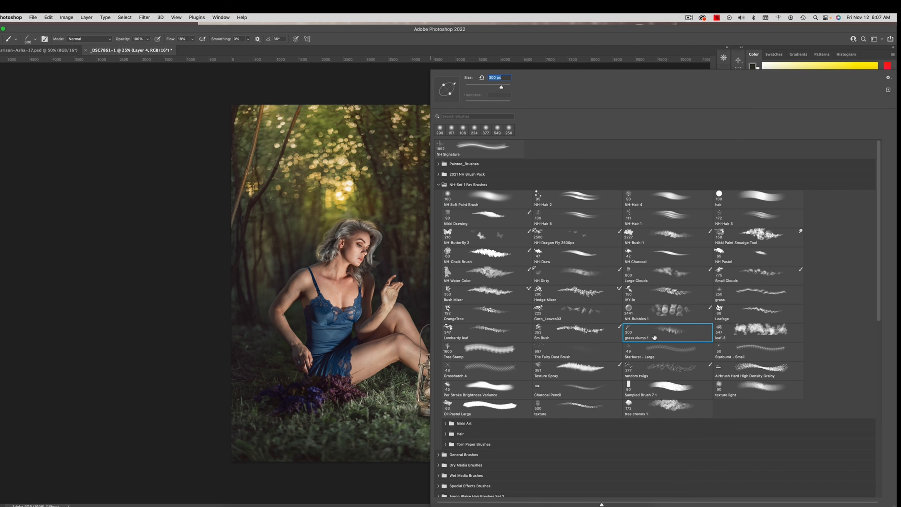
key("Return")
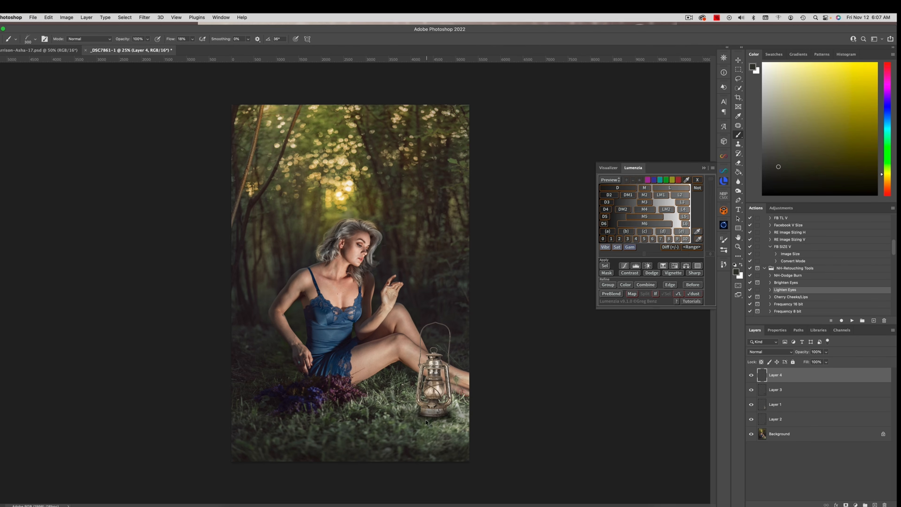
left_click_drag(426, 421, 429, 420)
Step: Raise the brush flow to 72% and paint more grass clumps around the lantern's base in sampled grass colors
left_click(192, 38)
left_click_drag(194, 47, 210, 48)
left_click(425, 418)
left_click_drag(409, 421, 417, 421)
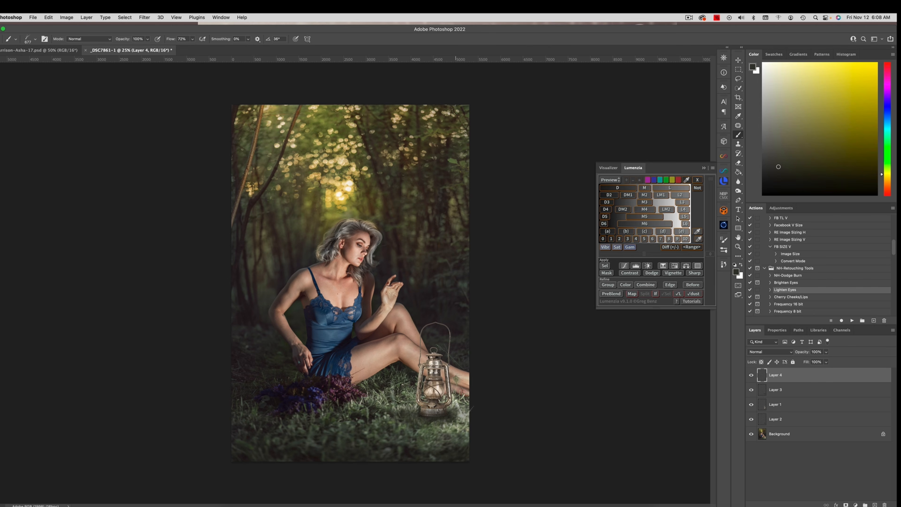
left_click(464, 415)
left_click(407, 406, "alt")
left_click_drag(446, 421, 439, 423)
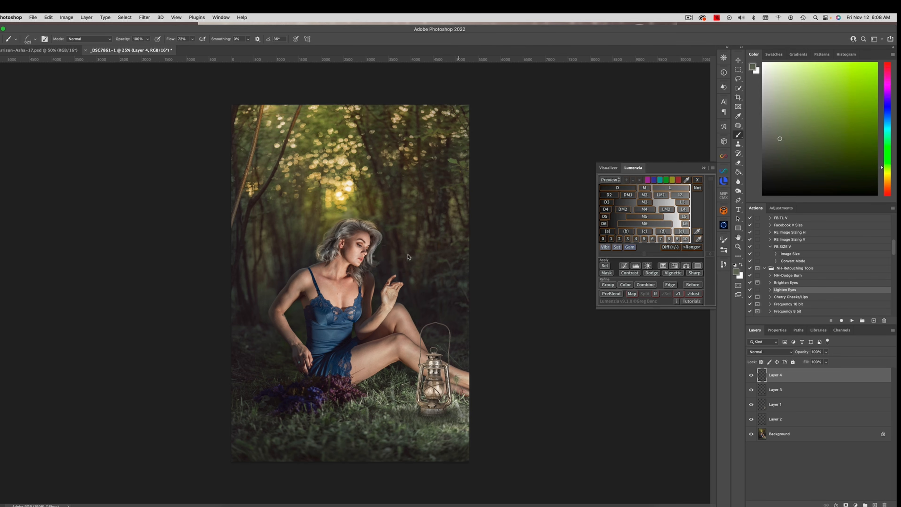
Step: Switch to the NH Soft Paint Brush and paint thin grass blades across the lantern's base in a sampled green
right_click(381, 266)
left_click(450, 195)
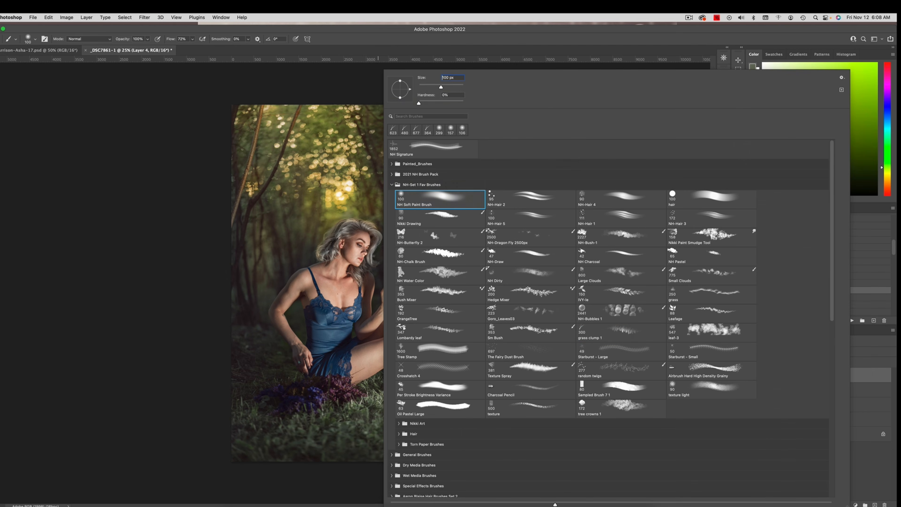
key("Return")
left_click_drag(435, 421, 433, 421, "ctrl+alt")
left_click(406, 393, "alt")
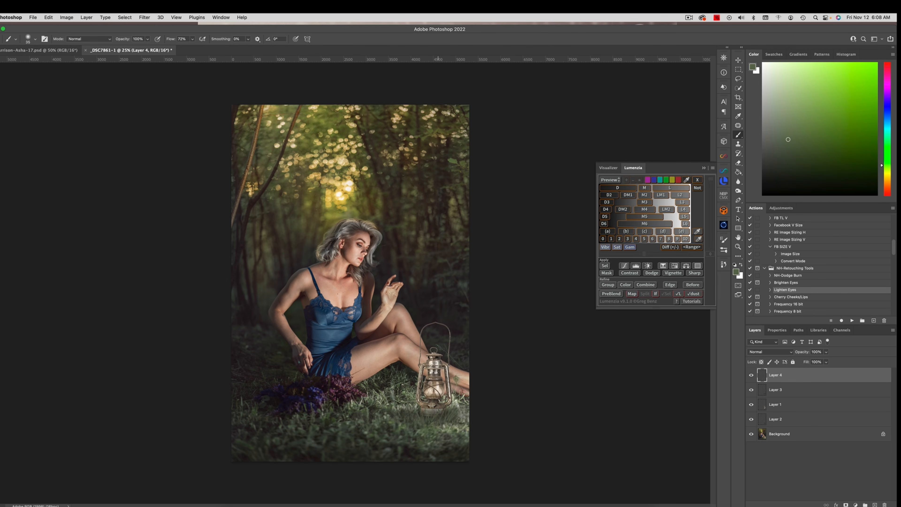
Step: Lower the brush flow to 18% and paint fine soft strokes into the grass below the lantern in sampled greens
left_click(771, 67)
left_click_drag(192, 38, 174, 40)
left_click(430, 424, "alt")
left_click(405, 411, "alt")
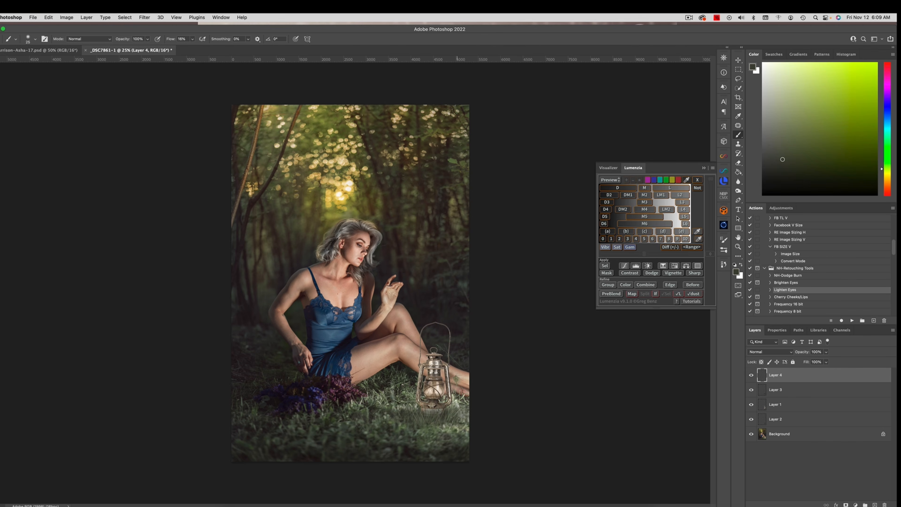
left_click(437, 426, "alt")
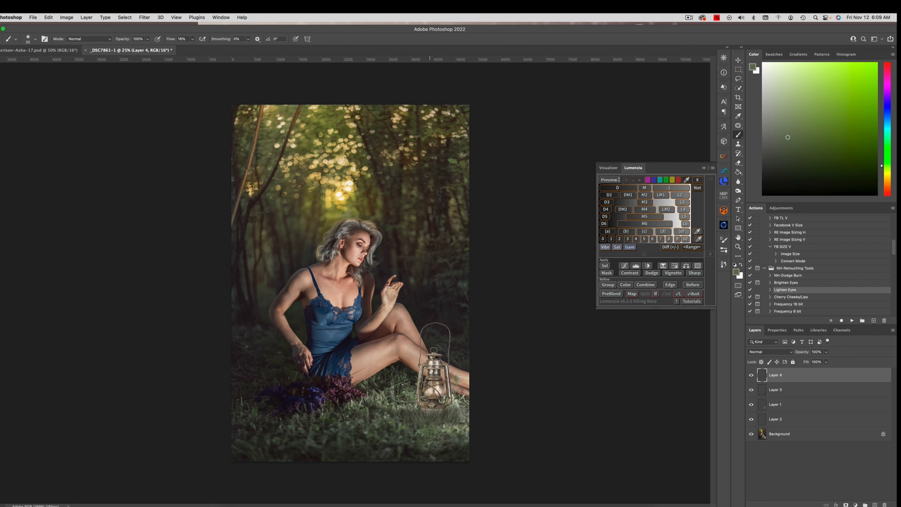
left_click_drag(429, 426, 433, 426, "ctrl+alt")
left_click(445, 425, "alt")
left_click(443, 424, "alt")
Step: Paint small leaves around the lantern's base with the Lombardy leaf brush, using 38% flow and then 100%
left_click(192, 39)
left_click_drag(192, 49, 204, 49)
right_click(363, 284)
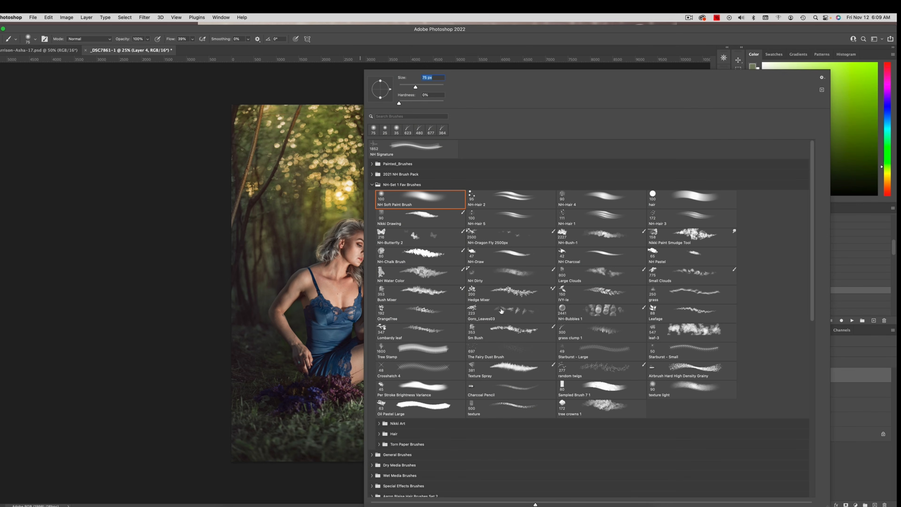
left_click(421, 330)
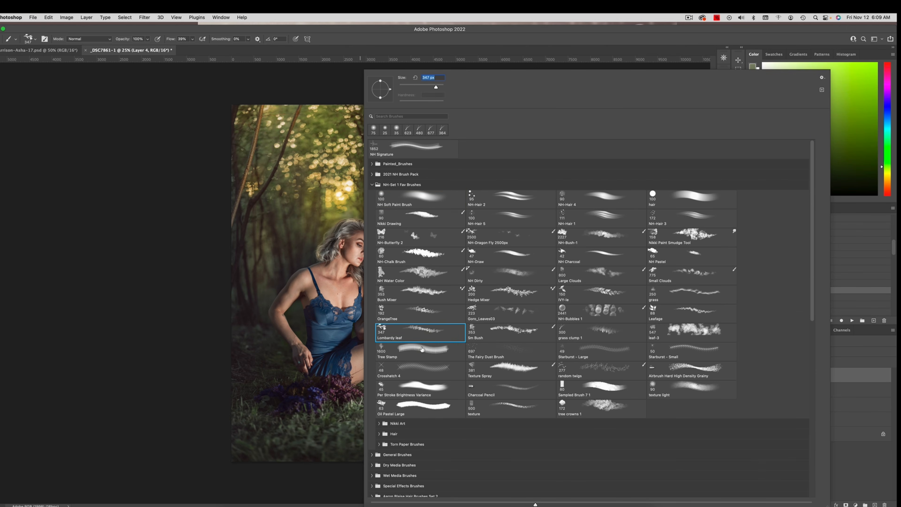
key("Return")
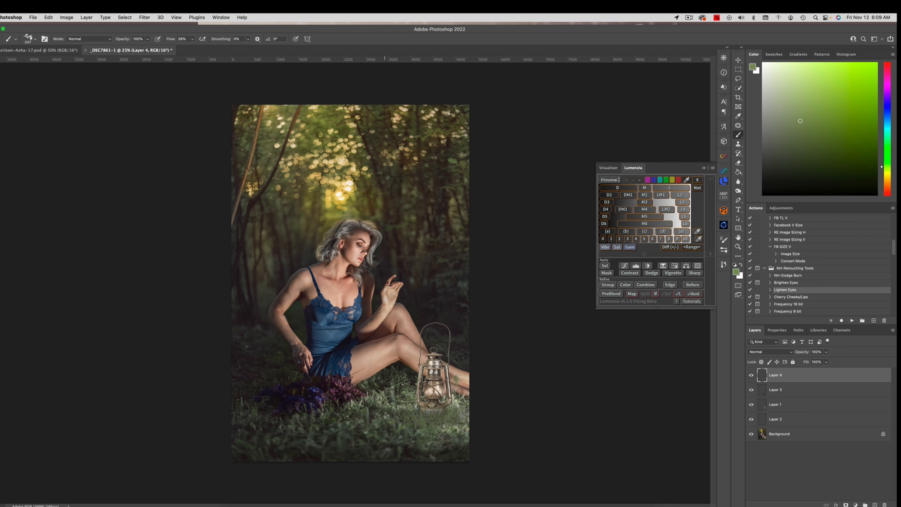
key("d")
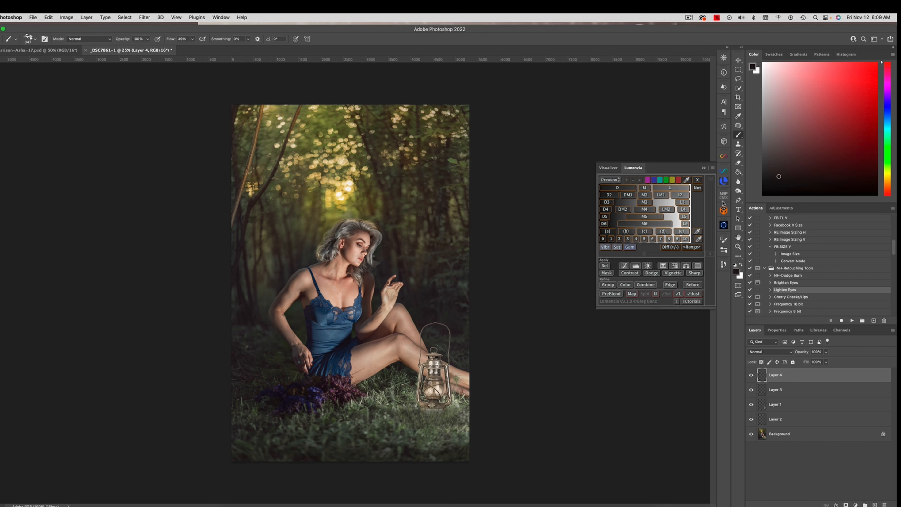
left_click(459, 397, "alt")
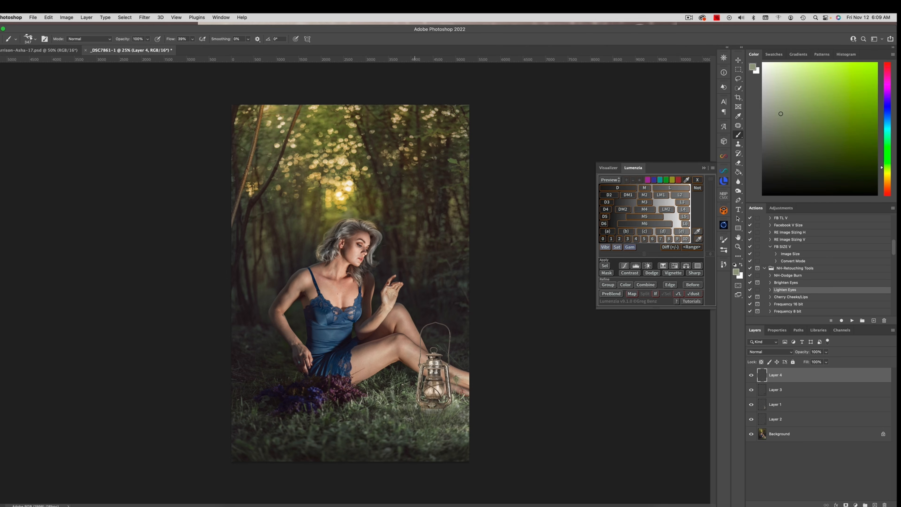
left_click_drag(416, 415, 414, 415)
left_click_drag(192, 39, 212, 48)
left_click(418, 417)
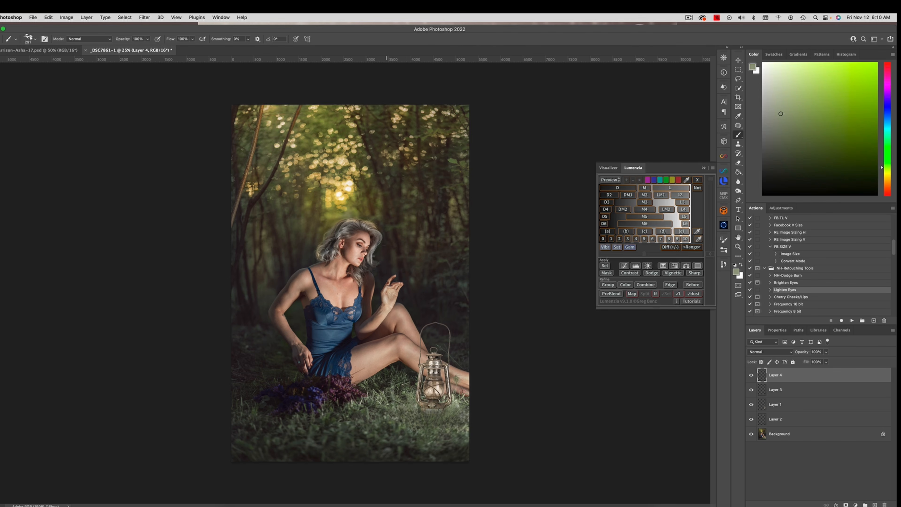
Step: Paint light yellow-green leaf highlights around the lantern's base on a new top layer and lower its opacity to 72%
key("d")
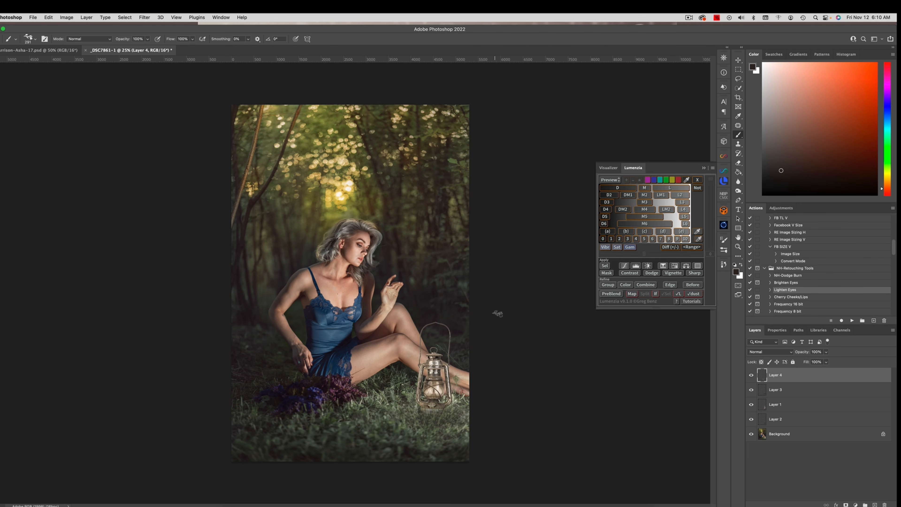
left_click(887, 170)
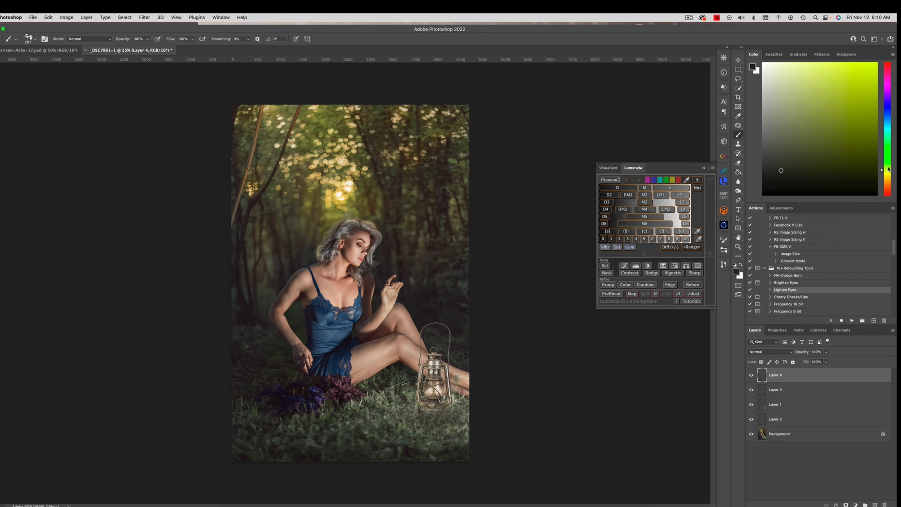
left_click(798, 71)
mouse_move(442, 418)
left_mouse_down()
mouse_move(434, 422)
mouse_move(418, 397)
mouse_move(453, 407)
mouse_move(453, 399)
mouse_move(416, 389)
left_mouse_up()
left_click(874, 505)
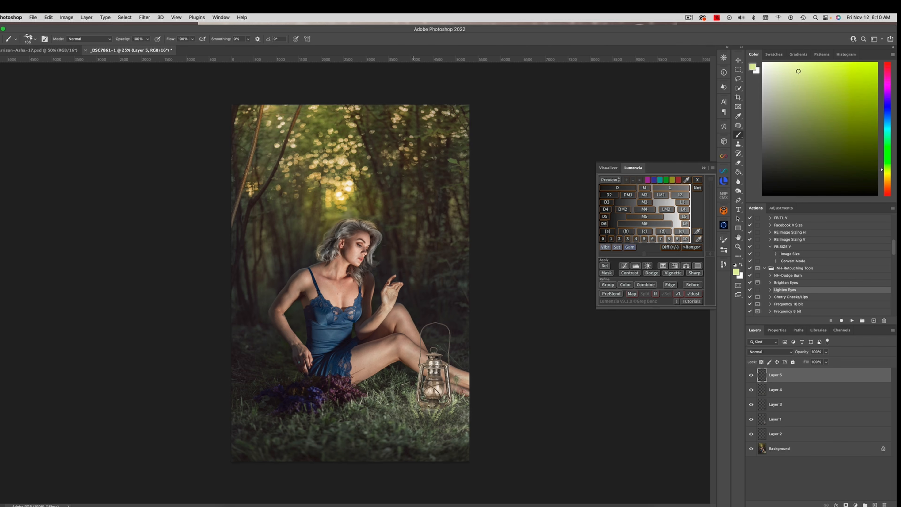
mouse_move(426, 422)
left_mouse_down()
mouse_move(406, 402)
mouse_move(409, 389)
left_mouse_up()
left_click(826, 352)
left_click_drag(828, 360, 817, 361)
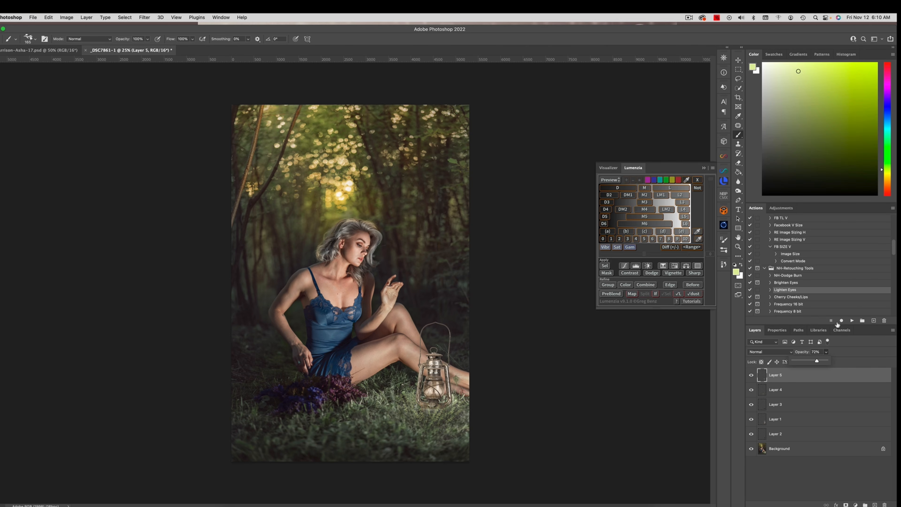
Step: Add a clipped Curves adjustment to the lantern layer with points at input 65, output 42 and input 192, output 196
left_click(751, 420)
left_click(751, 419)
left_click(792, 422)
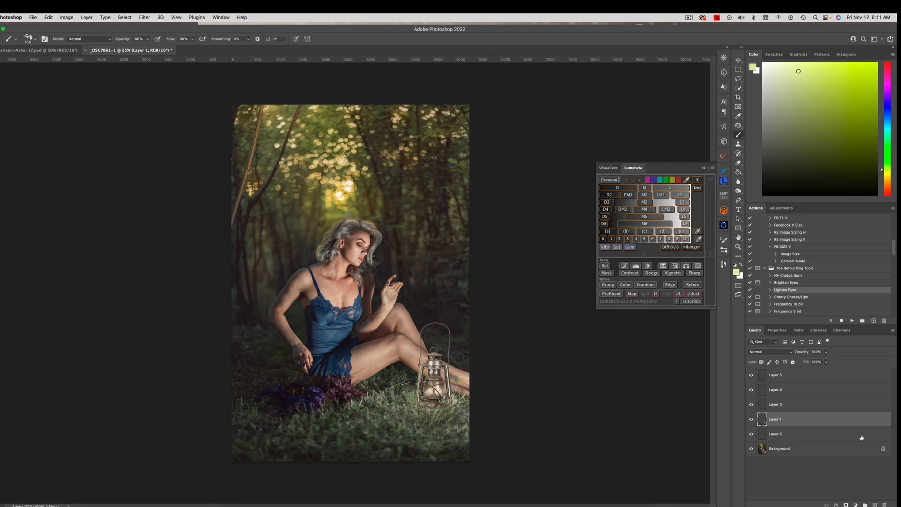
left_click(855, 504)
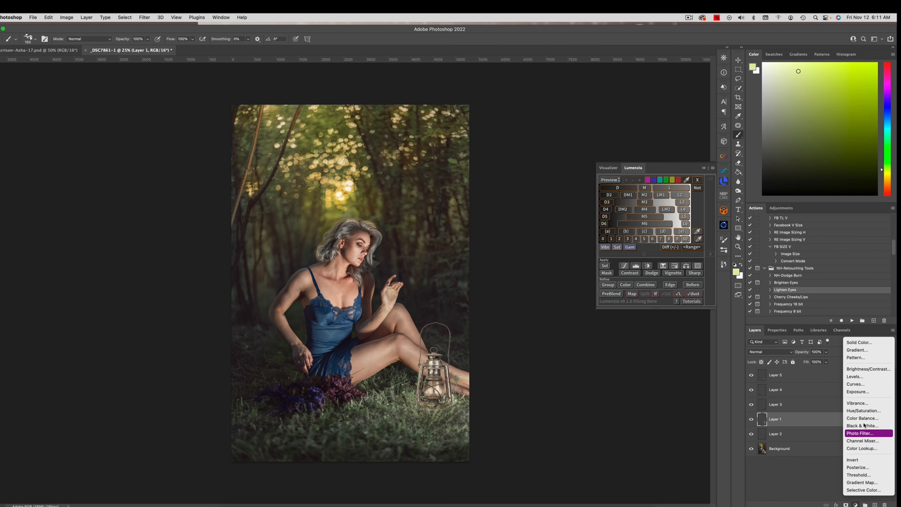
left_click(858, 384)
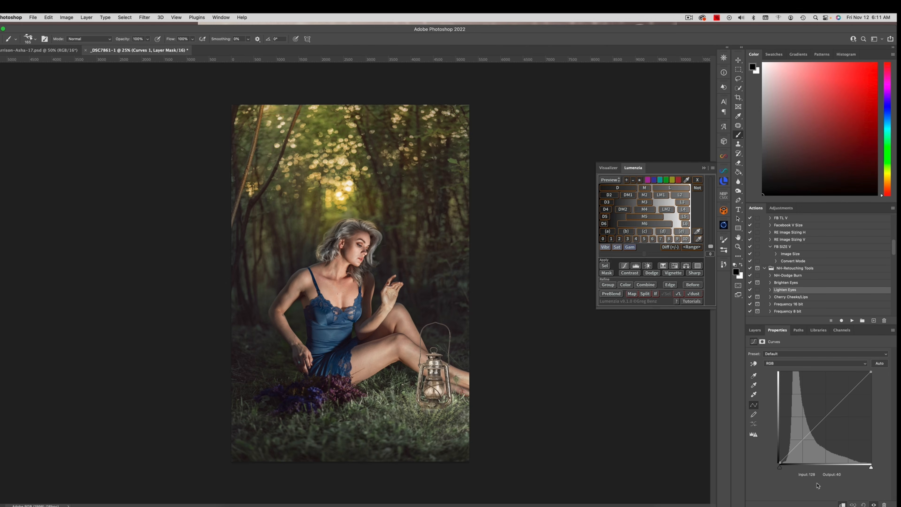
left_click_drag(805, 438, 802, 447)
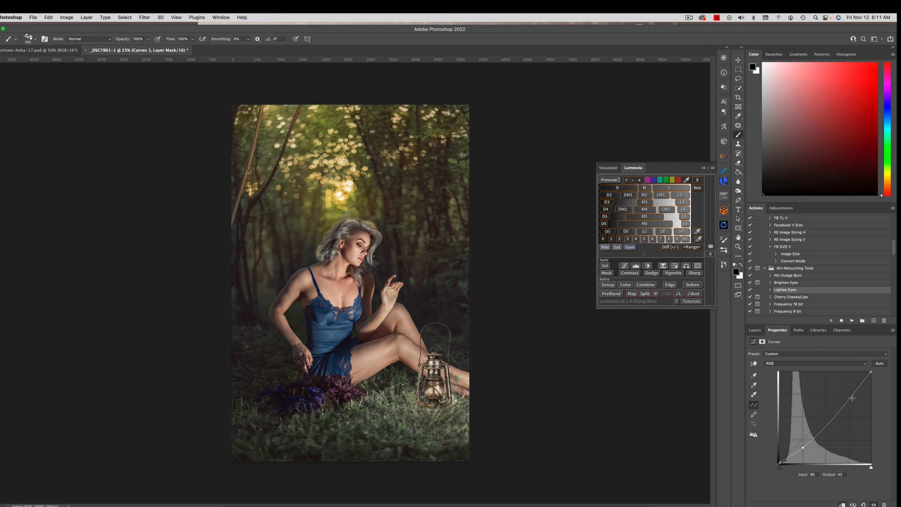
left_click_drag(850, 393, 848, 392)
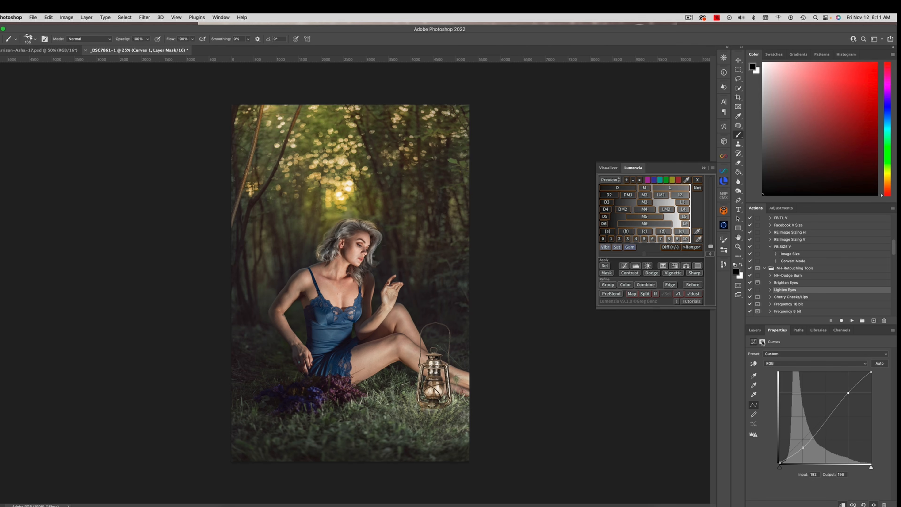
left_click(755, 330)
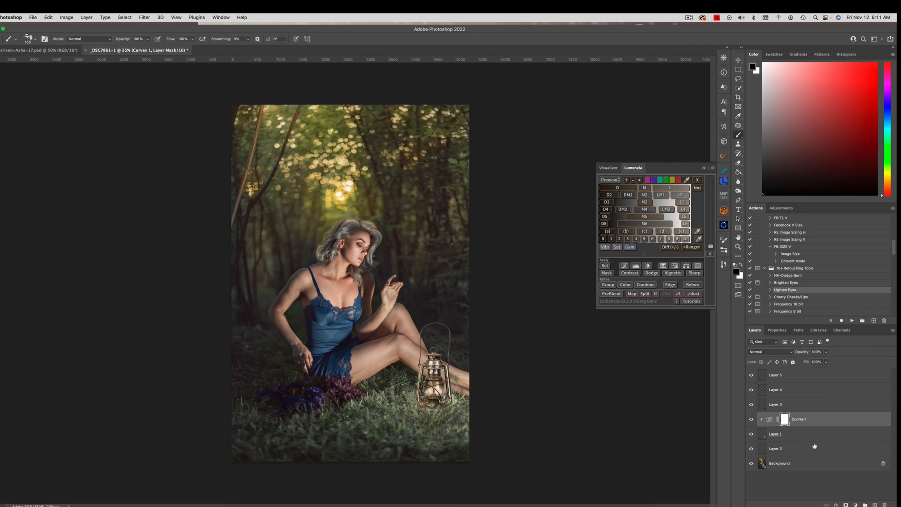
Step: Add a new layer between the lantern and its ground shadow and set its blend mode to Overlay
left_click(799, 449)
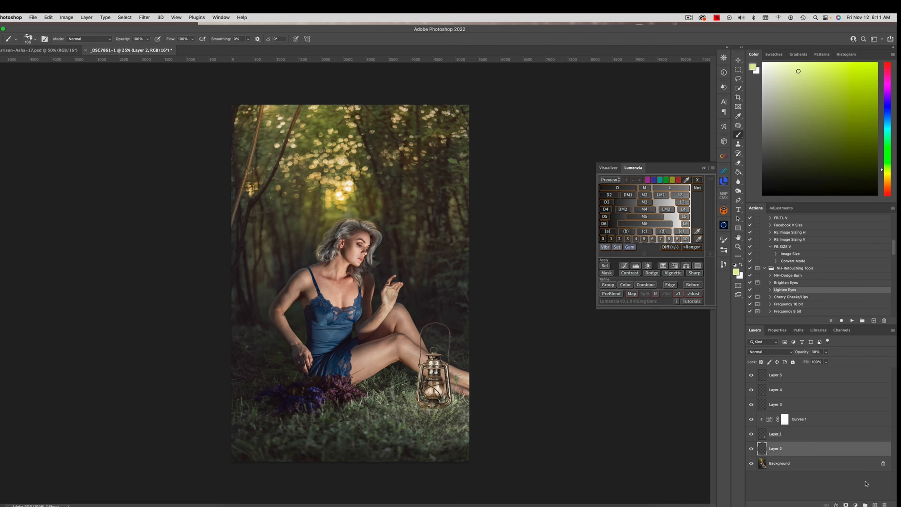
left_click(874, 504)
left_click(757, 352)
left_click(762, 447)
Step: Paint a soft pale blue and near-white glow behind the lantern with a large NH Soft Paint Brush
left_click_drag(882, 168, 890, 117)
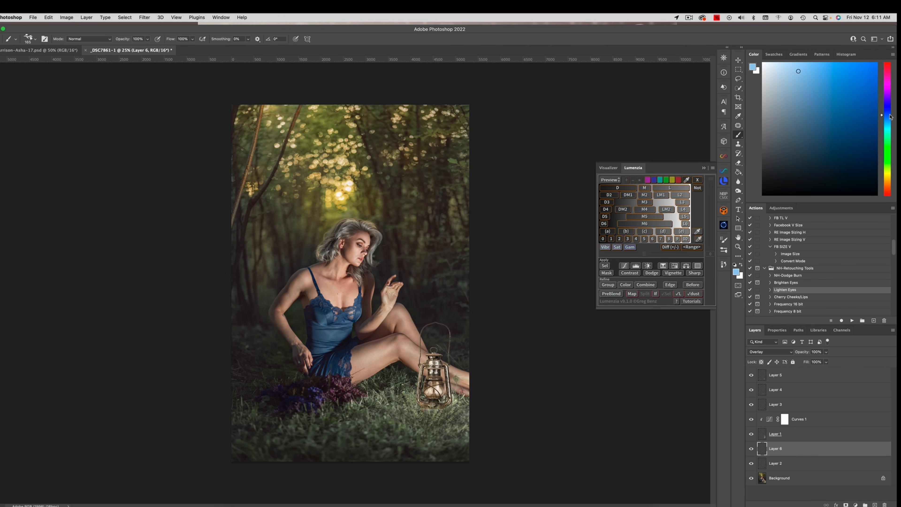
left_click(782, 70)
right_click(404, 338)
left_click(495, 201)
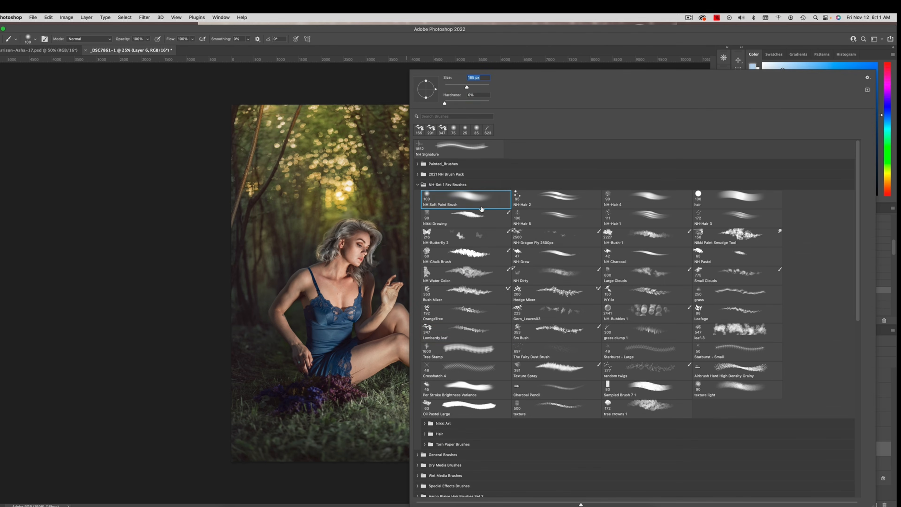
key("Return")
left_click_drag(436, 379, 448, 379, "ctrl+alt")
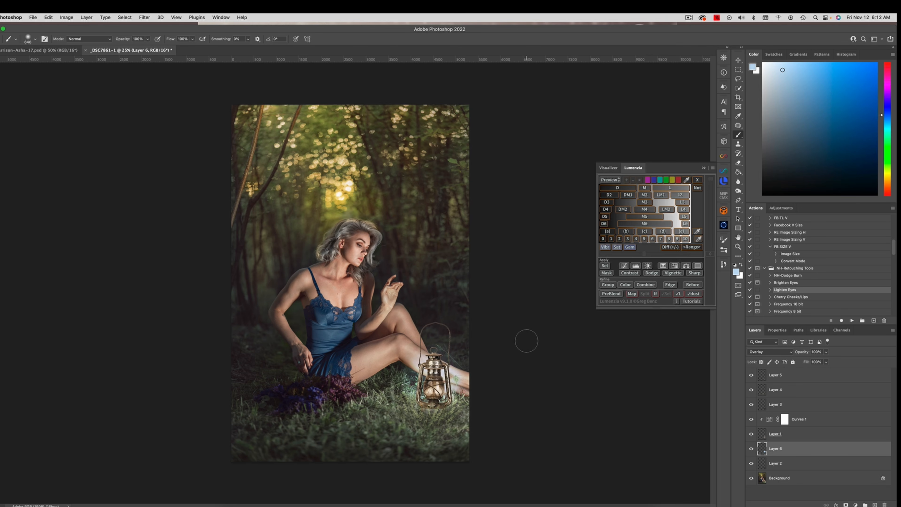
left_click(766, 67)
left_click(453, 388)
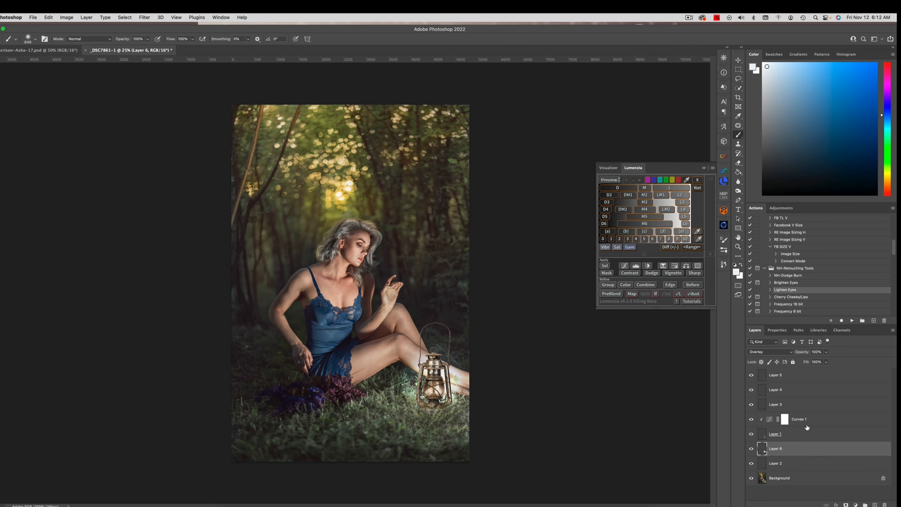
Step: Add a new Overlay layer above the lantern's Curves adjustment and paint a soft near-white glow over the lantern glass
left_click(818, 421)
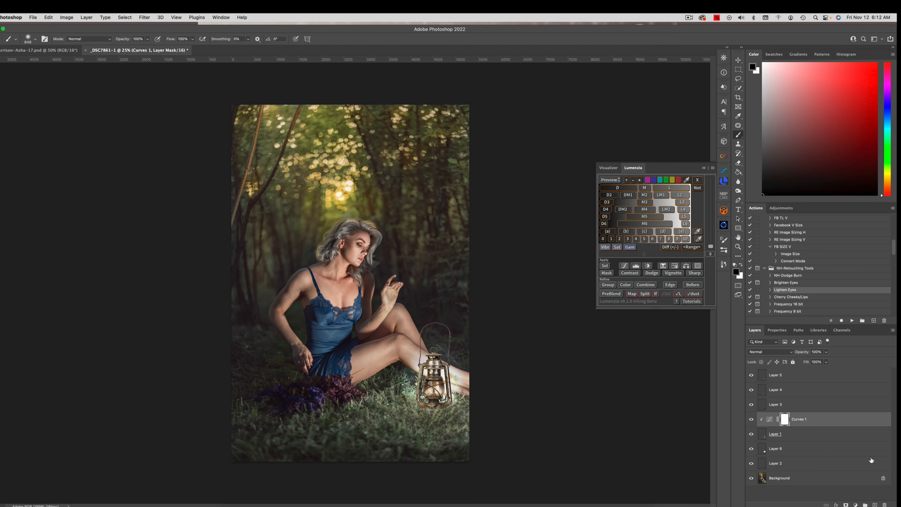
key("super+alt+shift+n")
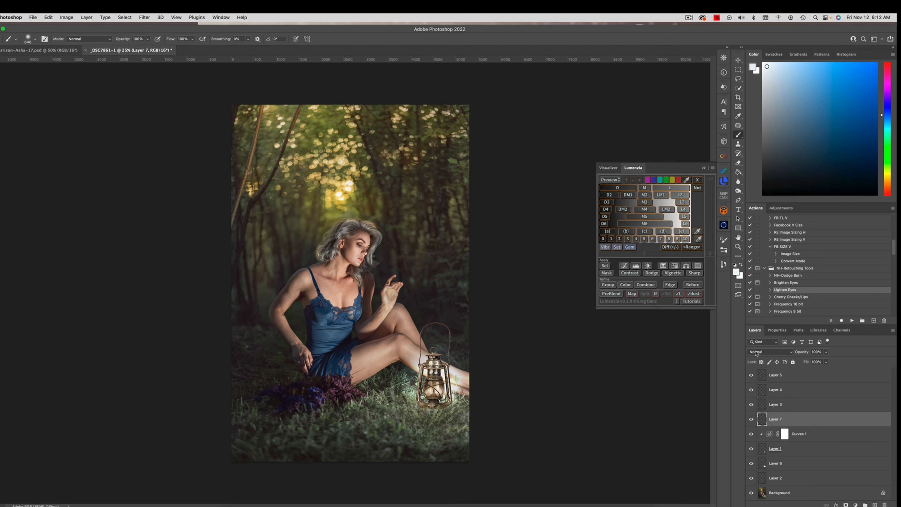
left_click(769, 351)
left_click(763, 441)
left_click(433, 387)
left_click(432, 388)
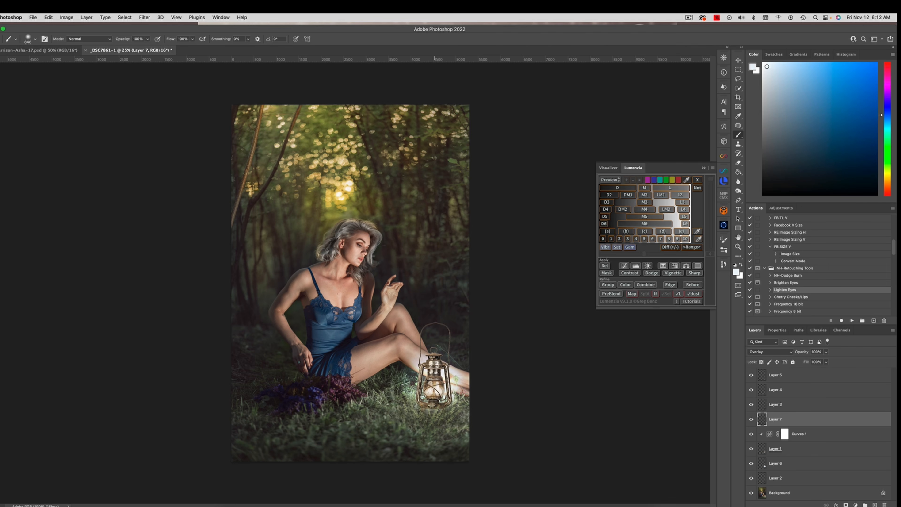
left_click(434, 386)
left_click_drag(435, 388, 444, 390)
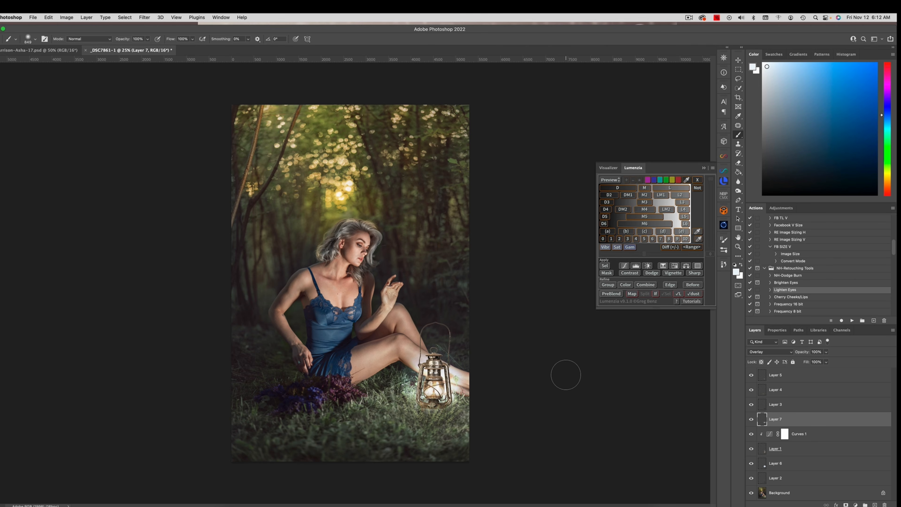
Step: Lower the opacity of the glow layer over the lantern glass to 54% and of the glow layer behind the lantern to 46%
left_click(825, 351)
left_click_drag(828, 362, 811, 363)
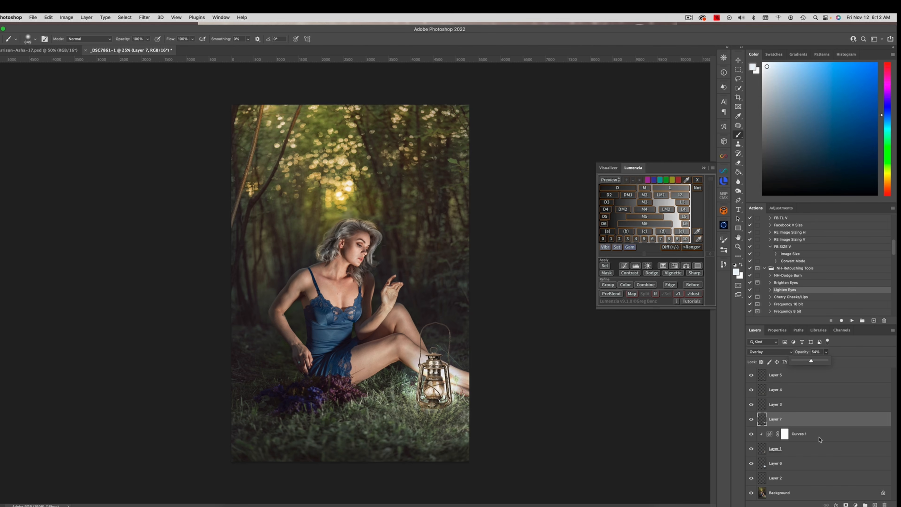
left_click(806, 462)
left_click(826, 352)
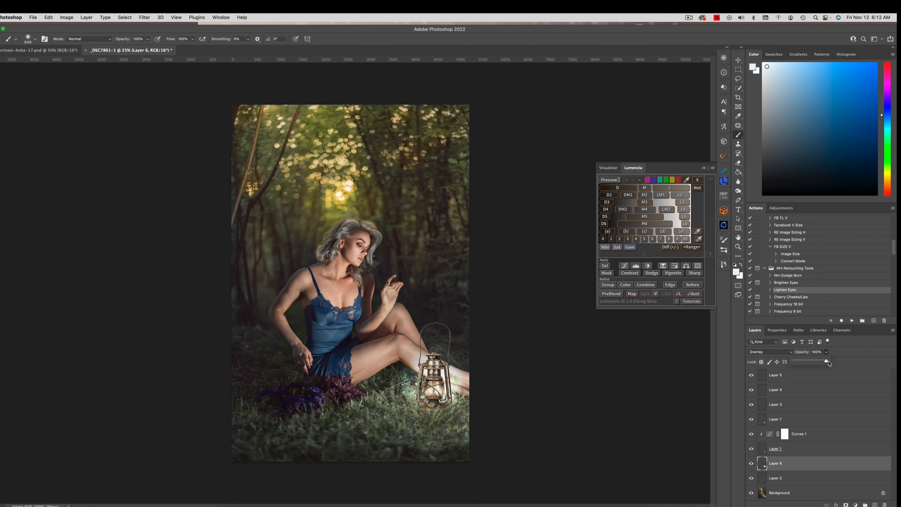
left_click_drag(828, 362, 807, 361)
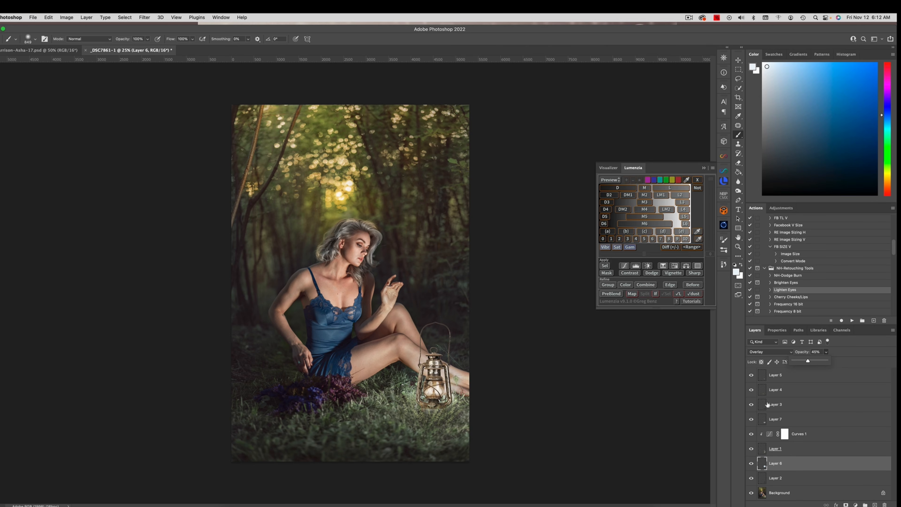
Step: Adjust the lantern's clipped Curves layer by moving the lower curve point to input 70, output 38
double_click(771, 435)
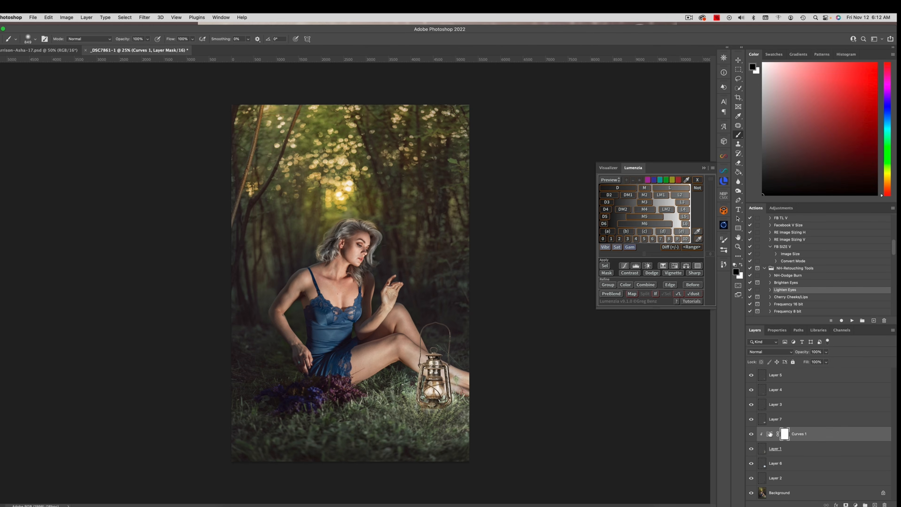
left_click_drag(803, 448, 807, 450)
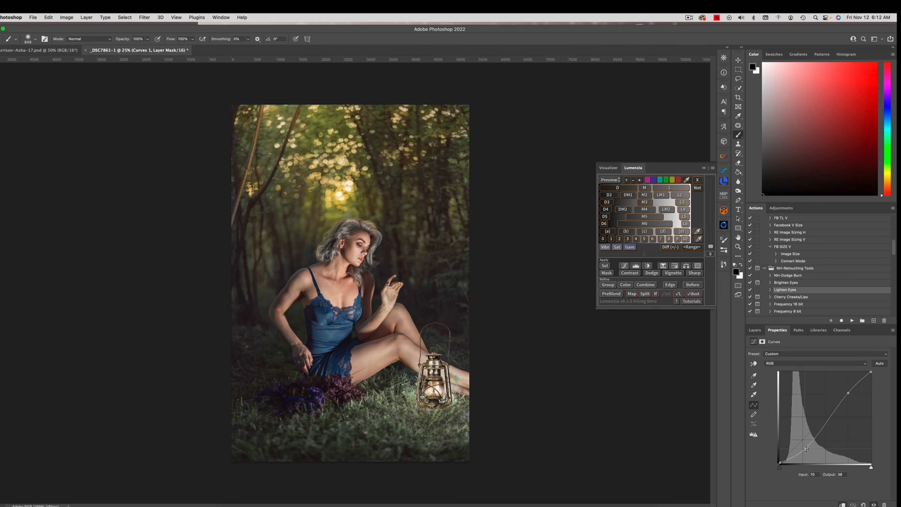
left_click(754, 330)
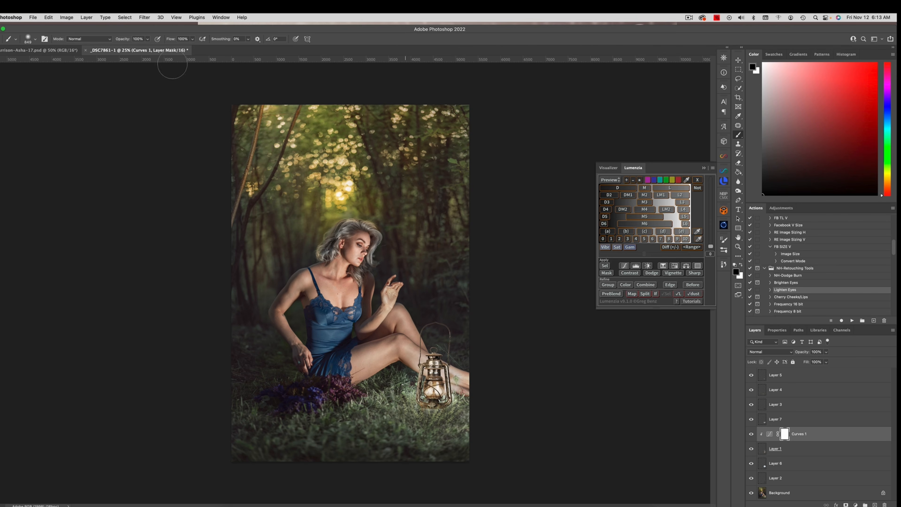
Step: Flatten the image and run the NH-Dodge Burn action to add masked dodge and burn layers
left_click(87, 17)
left_click(198, 207)
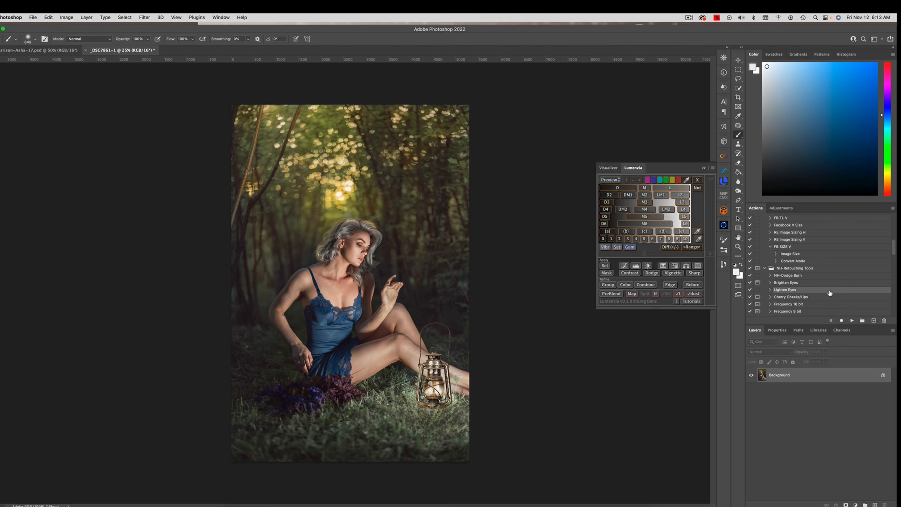
left_click(794, 276)
left_click(851, 321)
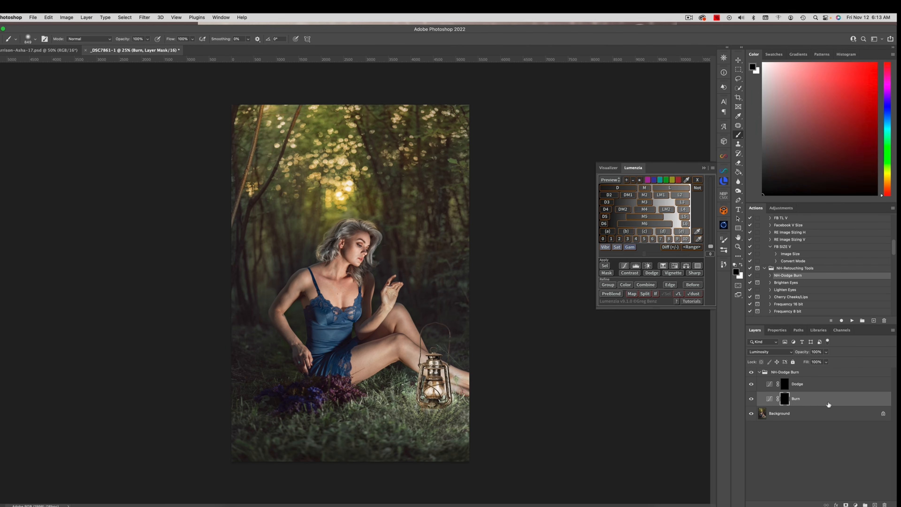
Step: Paint white at 10% flow on the Burn layer's mask to darken the grass around the lantern's base
left_click(192, 39)
left_click_drag(194, 49, 164, 49)
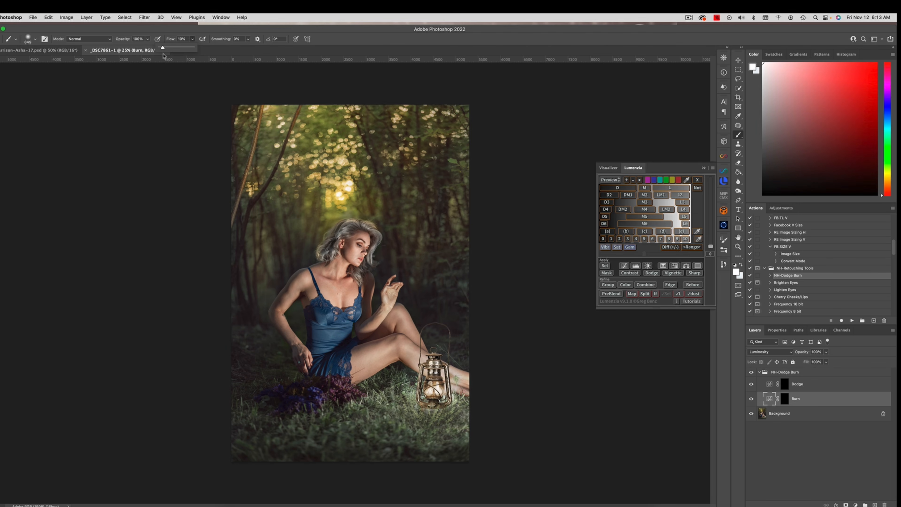
left_click_drag(427, 415, 431, 416)
left_click(784, 398)
key("x")
left_click_drag(428, 408, 418, 409)
key("x")
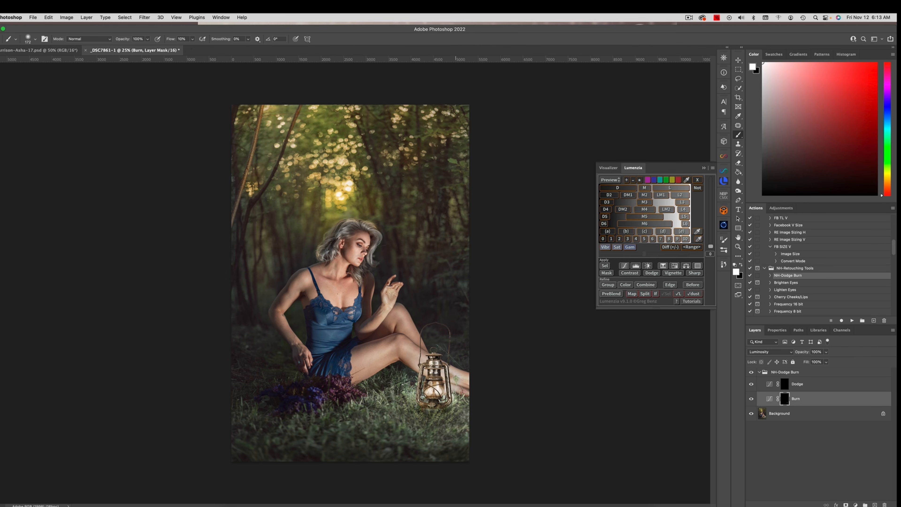
left_click_drag(432, 435, 440, 434)
left_click_drag(430, 397, 424, 396)
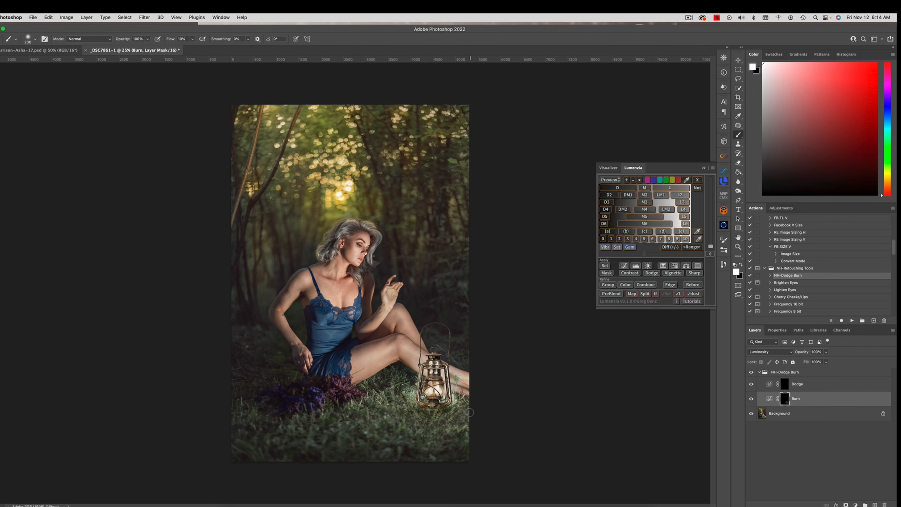
Step: Flatten the dodge and burn layers and choose a warm light orange as the foreground color
left_click(85, 16)
left_click(106, 188)
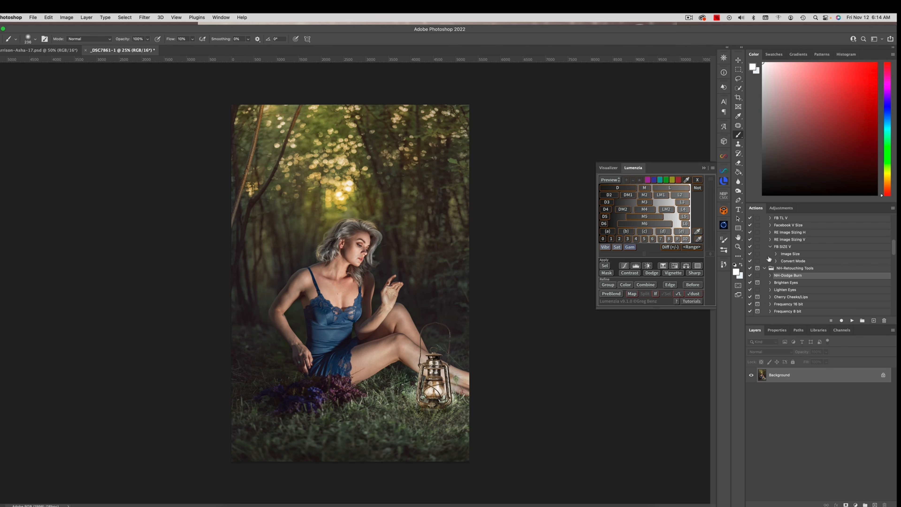
left_click(890, 178)
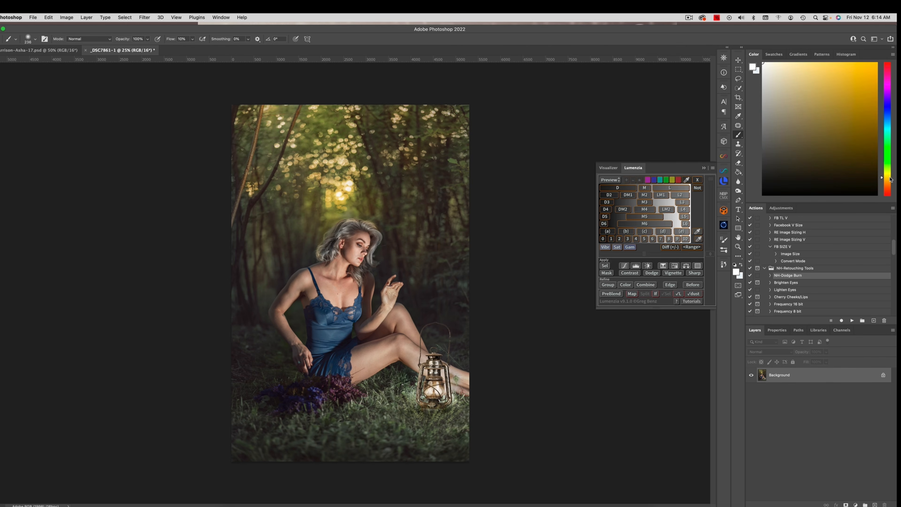
left_click(827, 78)
left_click_drag(882, 179, 883, 180)
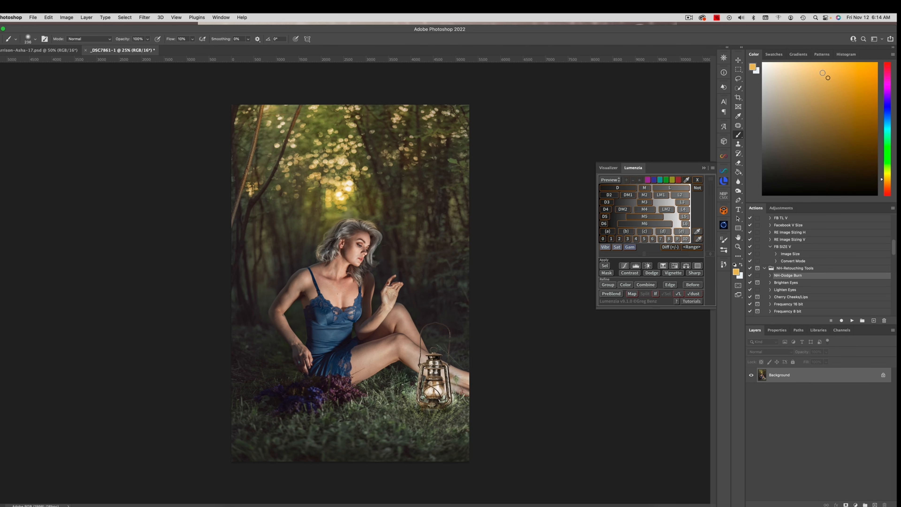
left_click(822, 72)
Step: Add a radial Gradient Fill layer at 45% scale, centre it on the lantern, and set its blend mode to Overlay
left_click(855, 504)
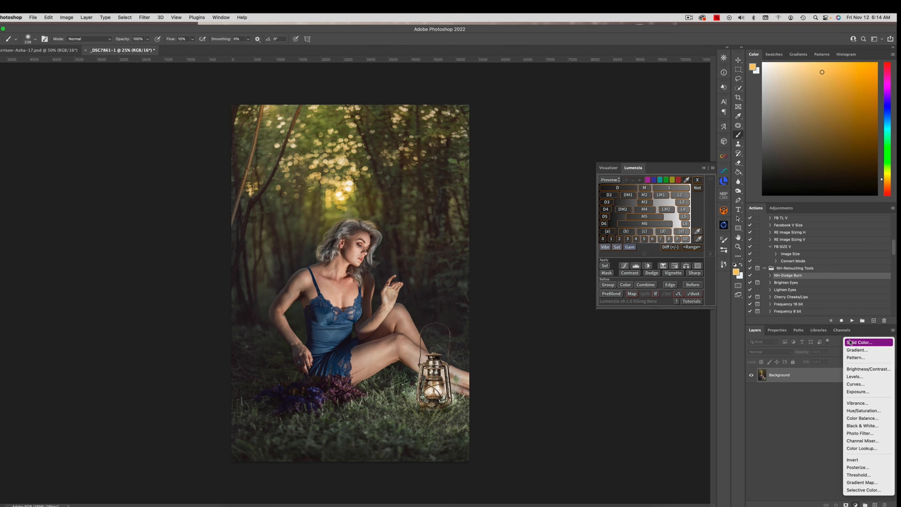
left_click(857, 350)
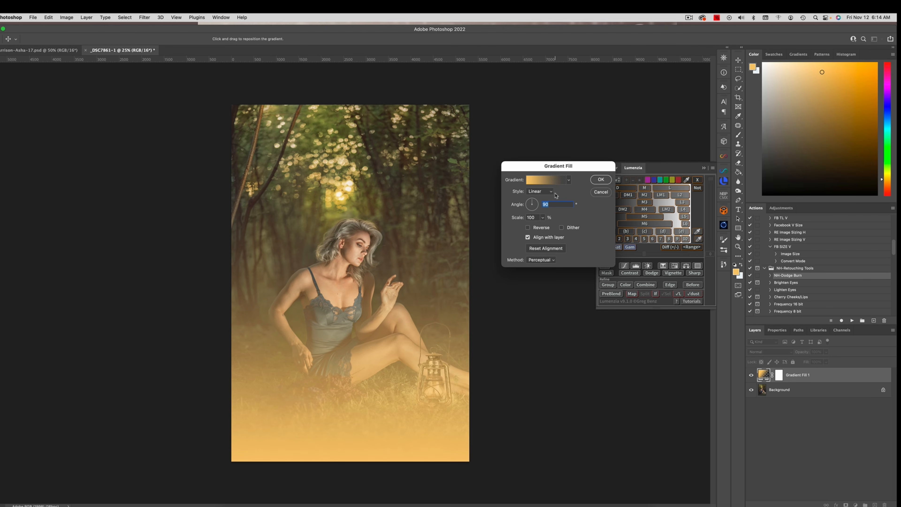
left_click(543, 191)
left_click(537, 198)
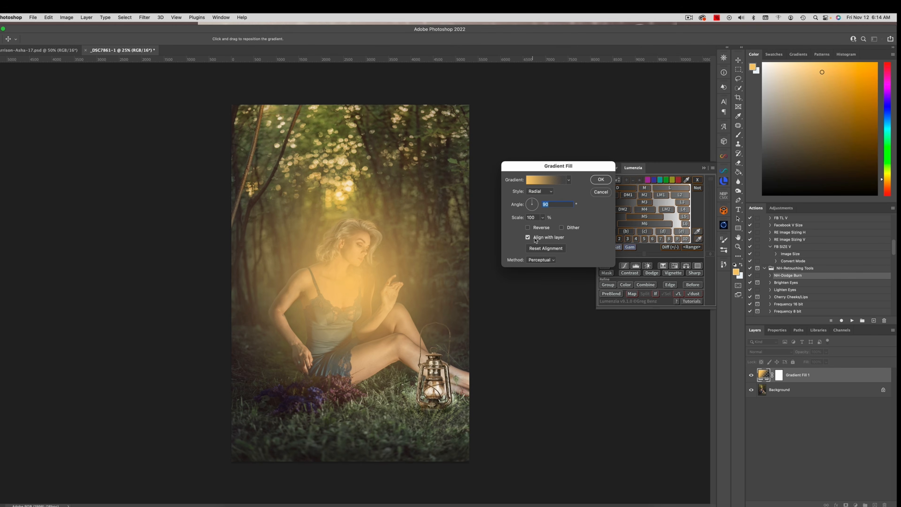
double_click(537, 217)
type("45")
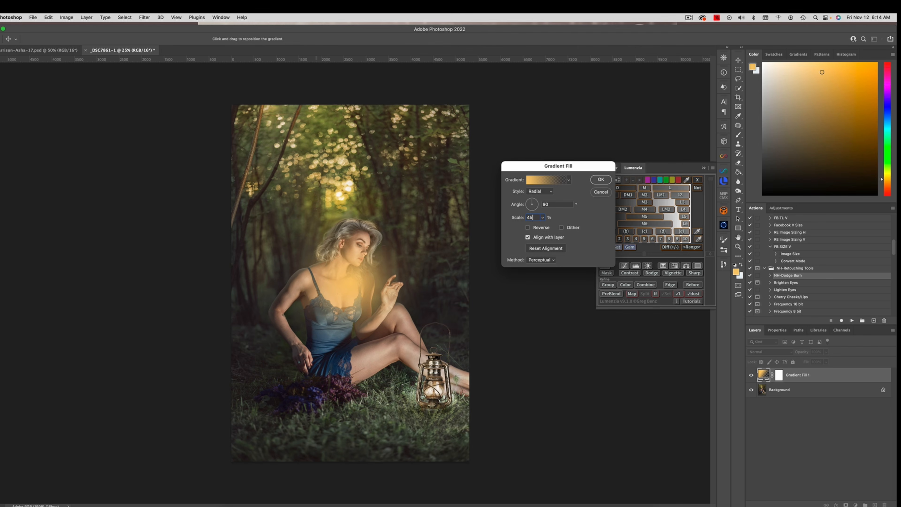
left_click_drag(351, 273, 431, 385)
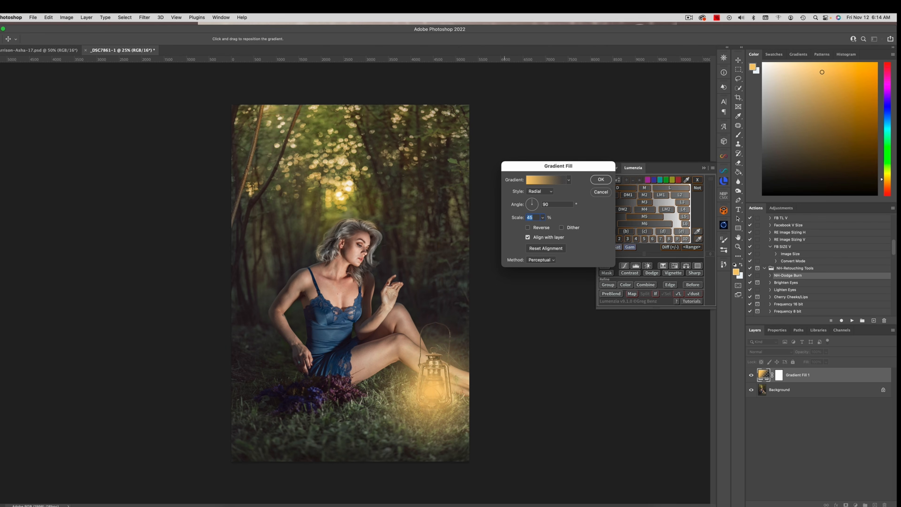
key("Return")
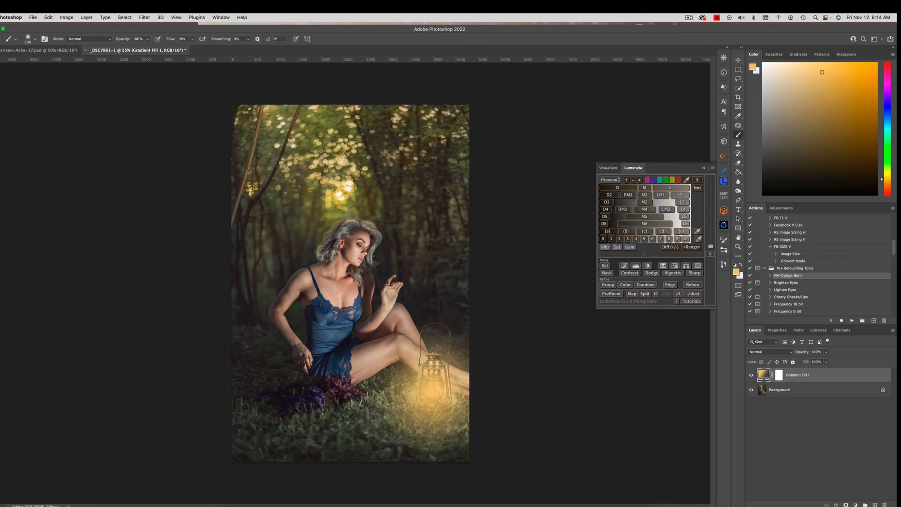
left_click(770, 351)
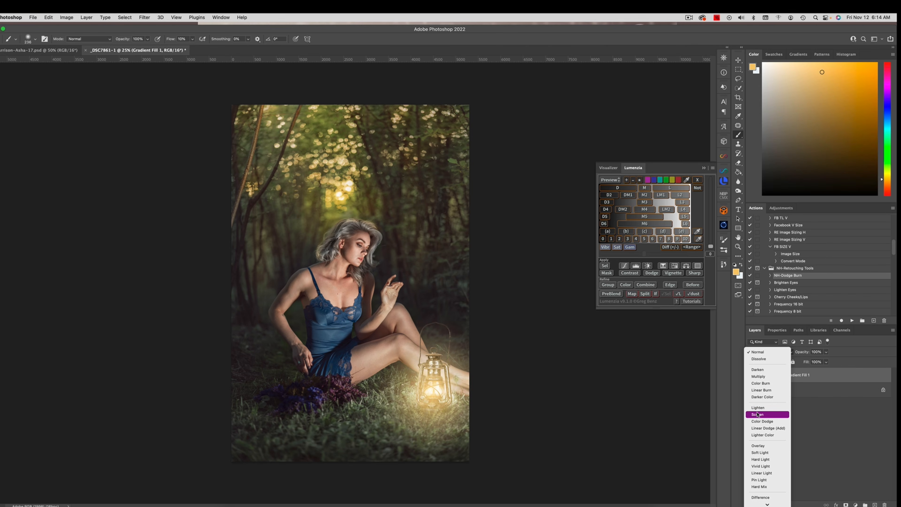
left_click(761, 445)
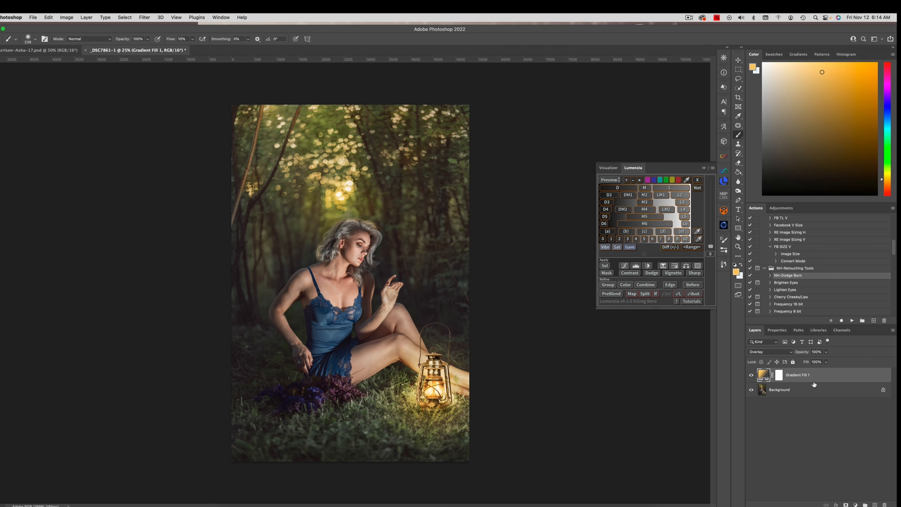
Step: Duplicate the lantern's gradient fill layer and set the copy's gradient scale to 30%
key("super+j")
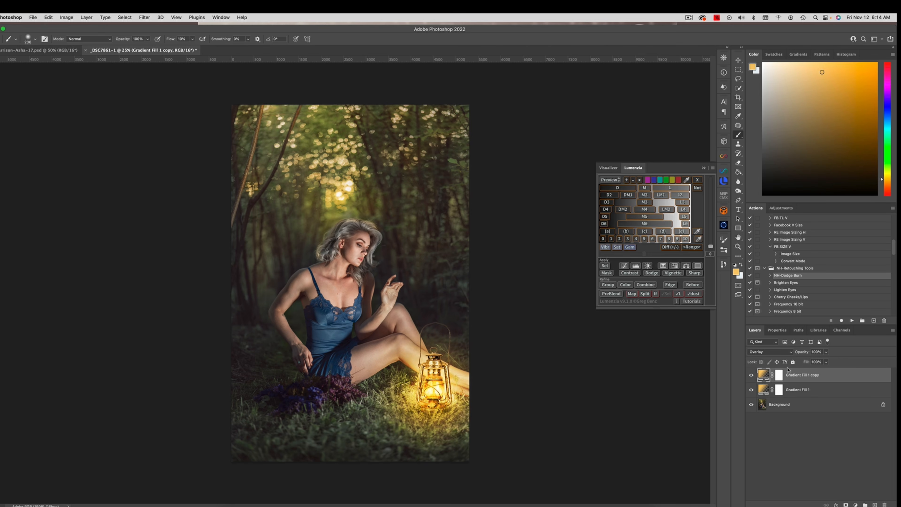
double_click(764, 373)
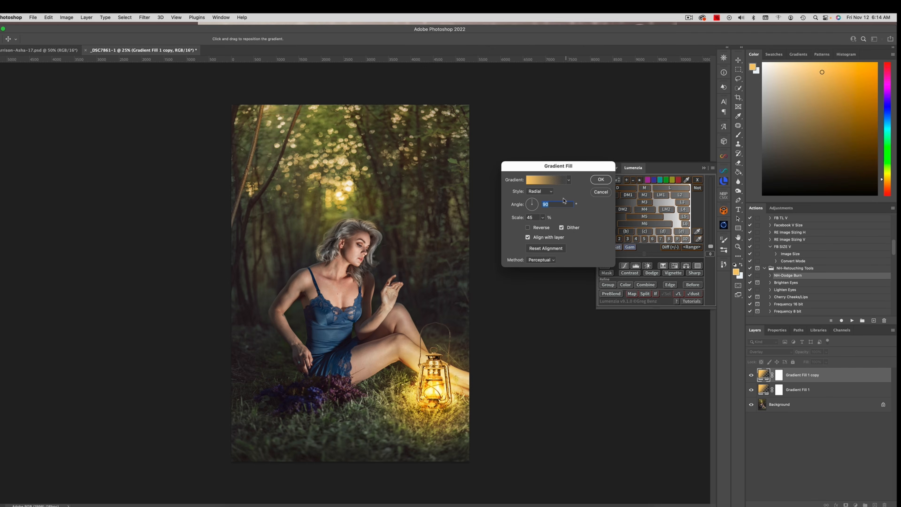
double_click(533, 217)
type("3")
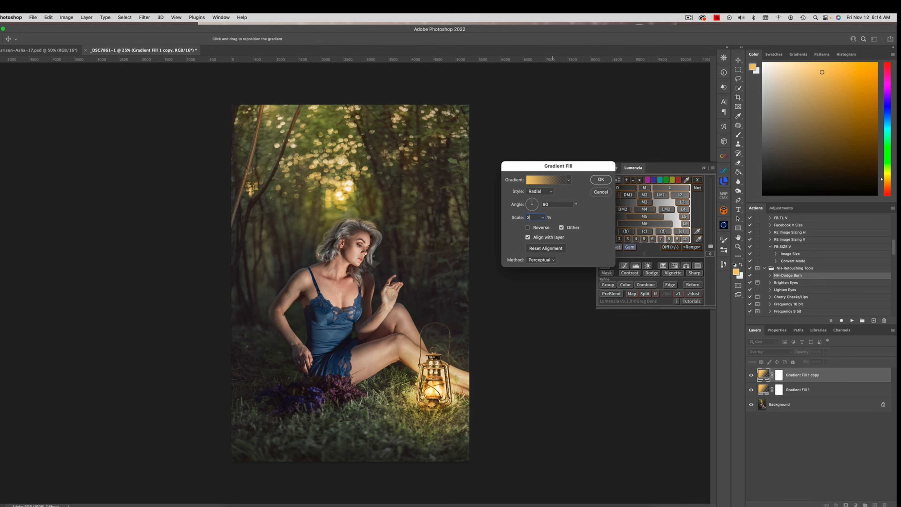
type("0")
left_click(600, 179)
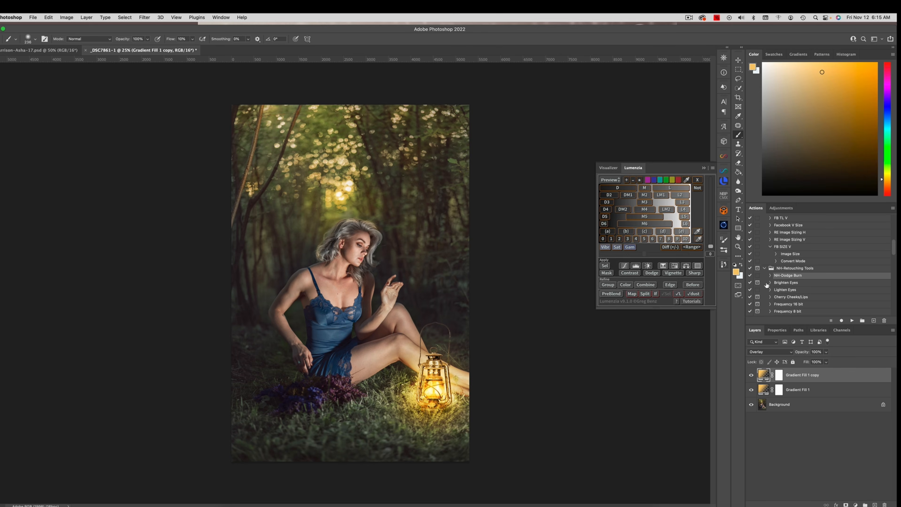
Step: Set the copied gradient layer's blend mode to Screen and place it beneath the original gradient fill
left_click(760, 351)
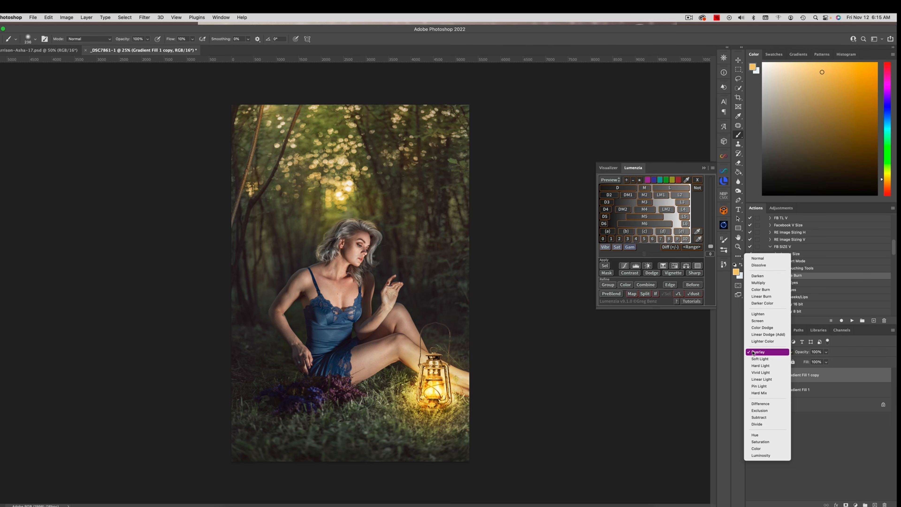
left_click(755, 320)
left_click(826, 352)
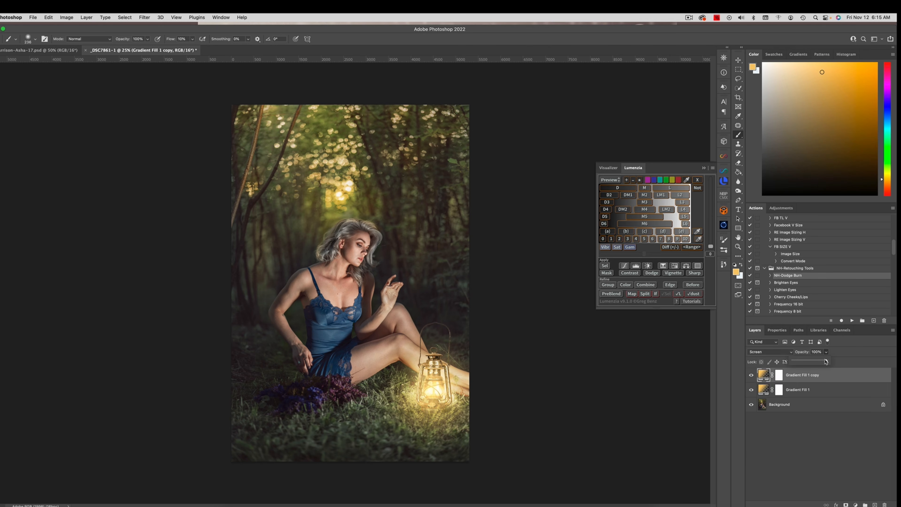
left_click_drag(828, 361, 824, 389)
left_click(831, 375)
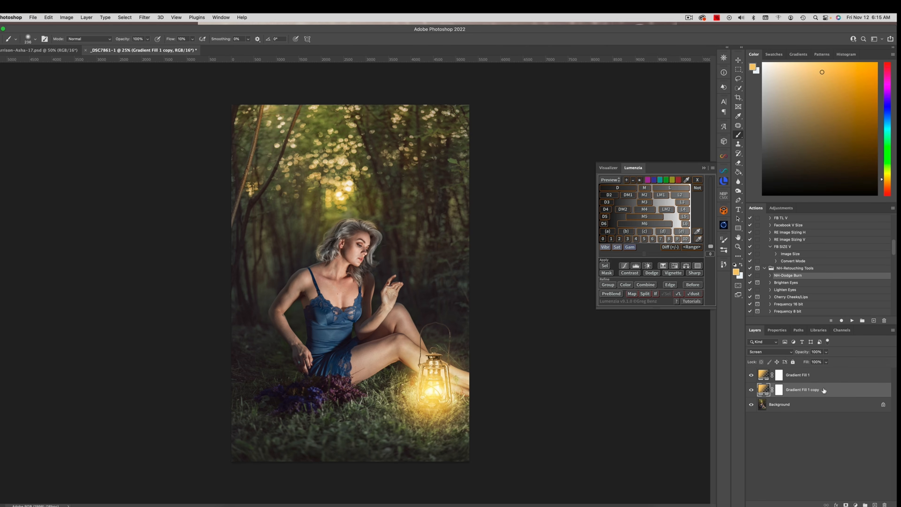
left_click(820, 375)
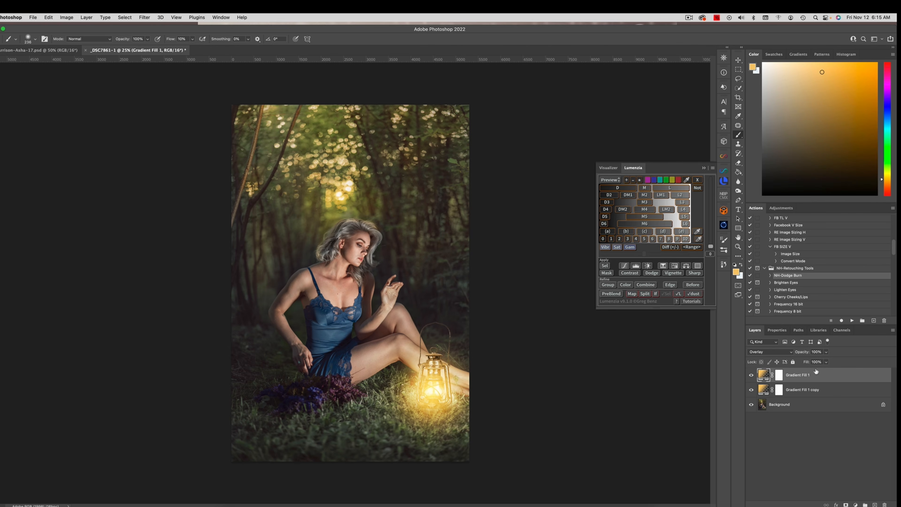
Step: Reduce the opacity of the Screen gradient copy and set the Overlay gradient fill's opacity to 62%
left_click(820, 388)
left_click(826, 351)
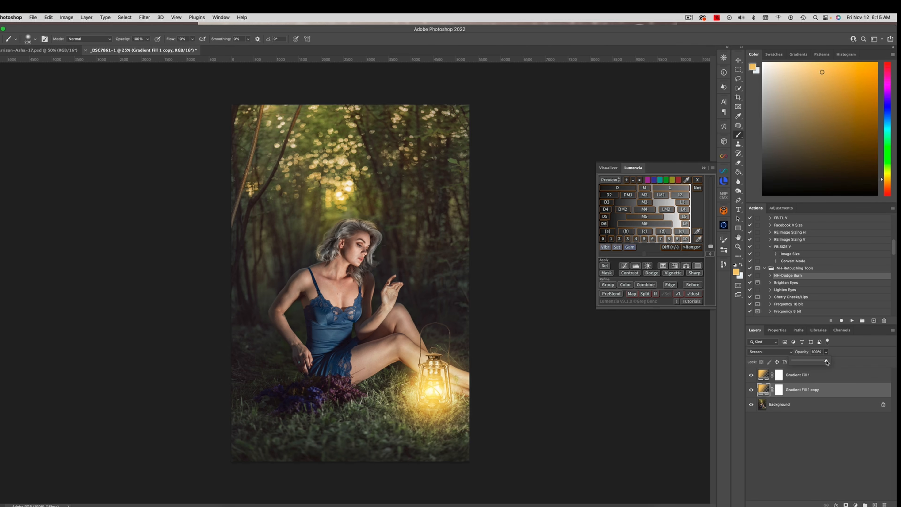
mouse_move(826, 362)
left_mouse_down()
mouse_move(801, 364)
mouse_move(814, 362)
left_mouse_up()
left_click(815, 375)
left_click(825, 352)
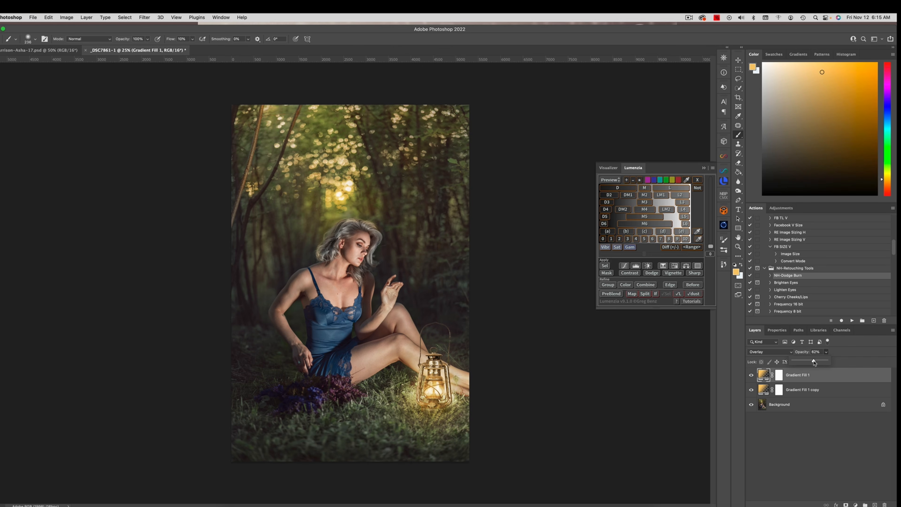
Step: Flatten the image and add a Curves adjustment layer, lowering the shadow point (input 69) to output 48 and setting input 200 to output 201
left_click(92, 16)
left_click(127, 190)
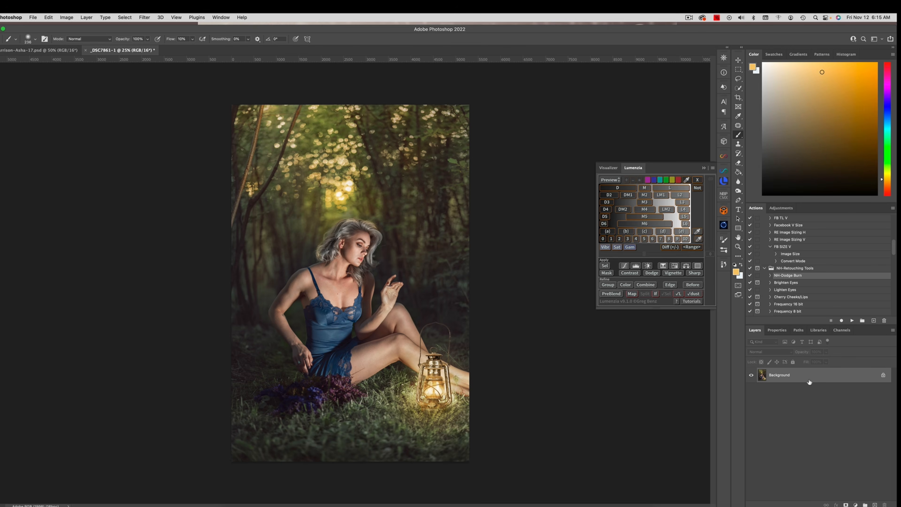
left_click(855, 503)
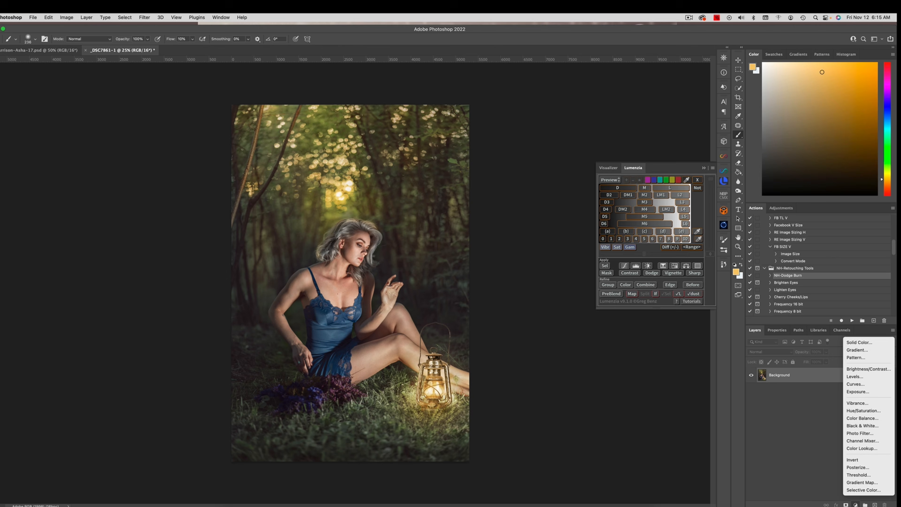
left_click(860, 387)
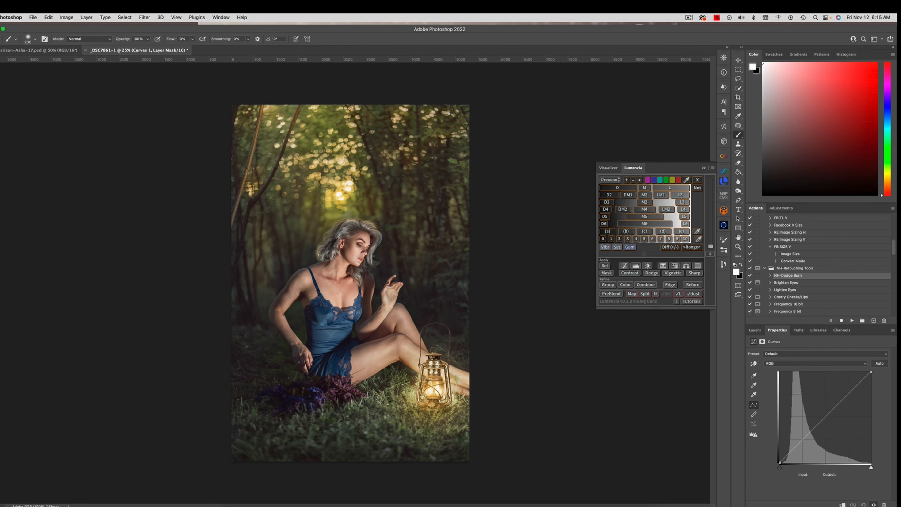
left_click(804, 443)
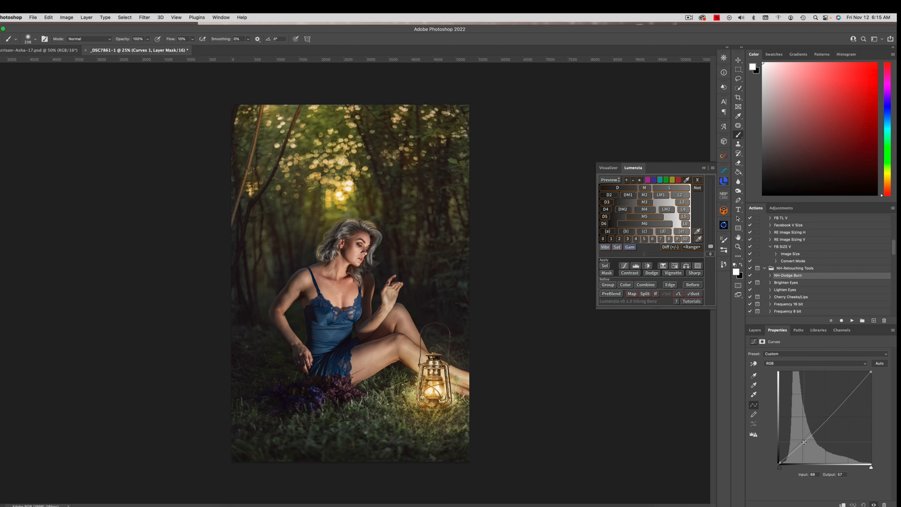
left_click_drag(804, 442, 804, 445)
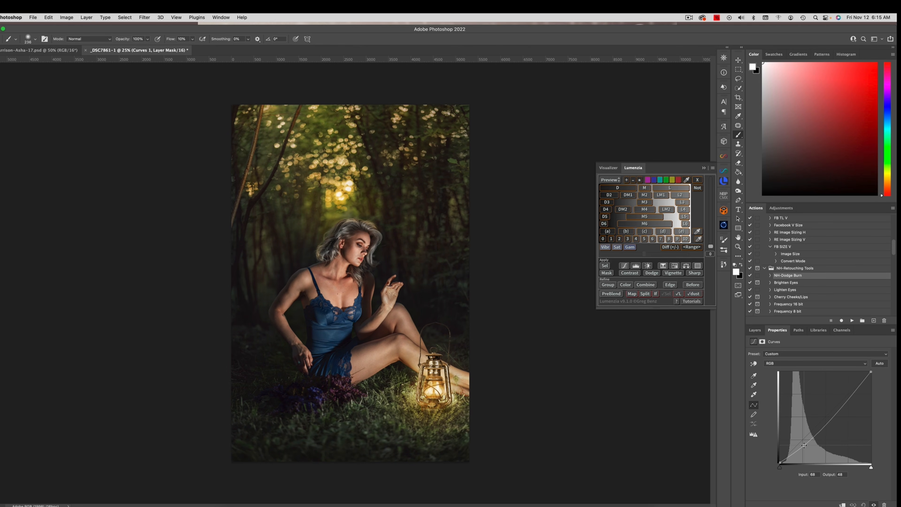
left_click(852, 391)
left_click_drag(852, 392, 851, 390)
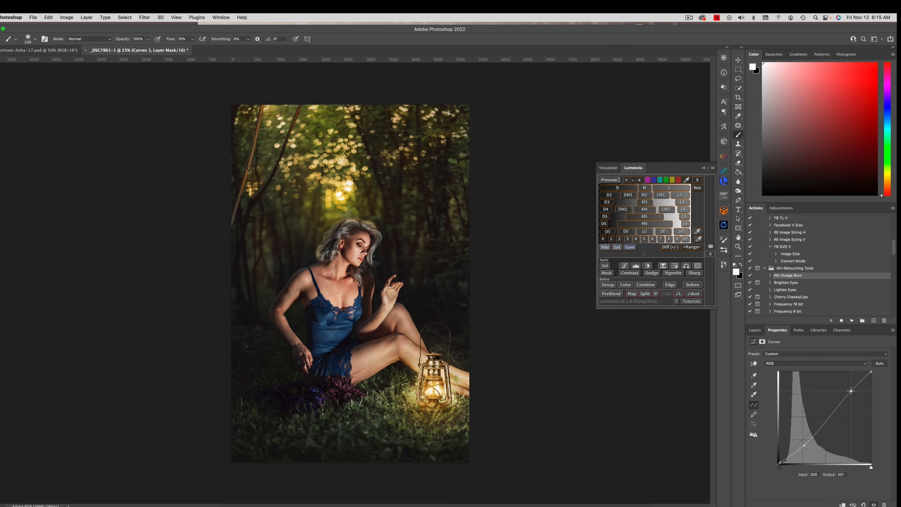
Step: Invert the Curves layer mask to black and paint white with a soft brush at 59% flow around the lantern and nearby grass
left_click(754, 330)
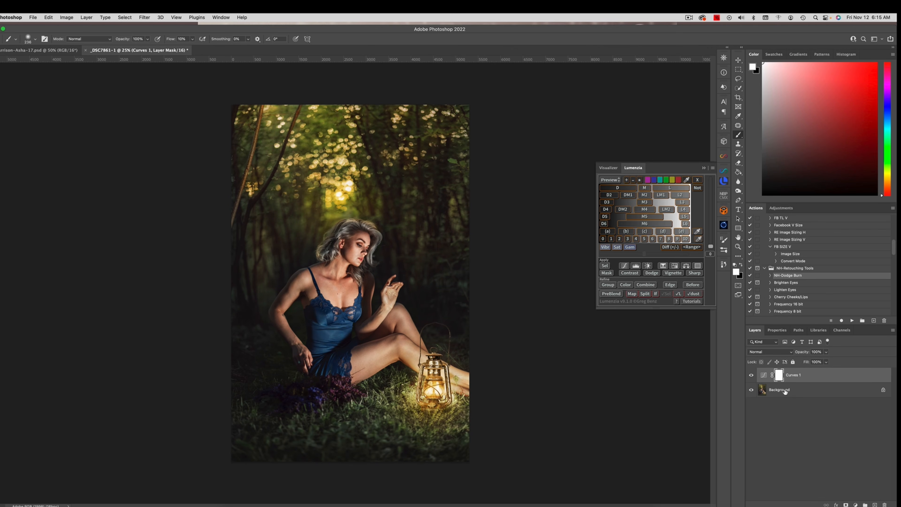
key("super+i")
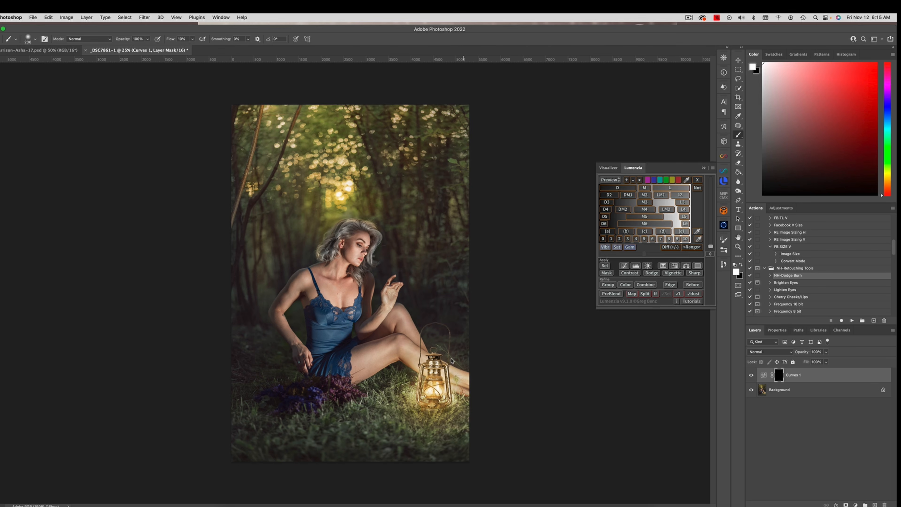
left_click_drag(436, 389, 443, 389)
left_click(192, 39)
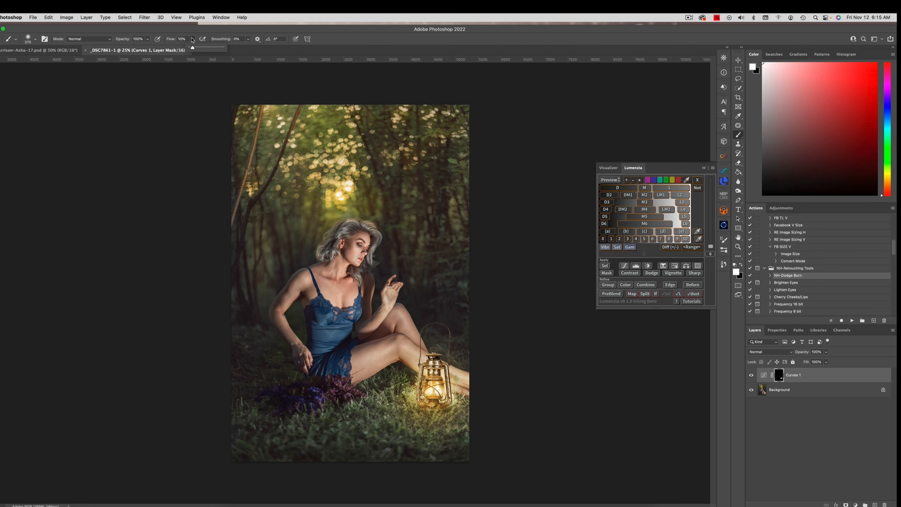
left_click_drag(192, 48, 227, 54)
left_click_drag(403, 396, 416, 396)
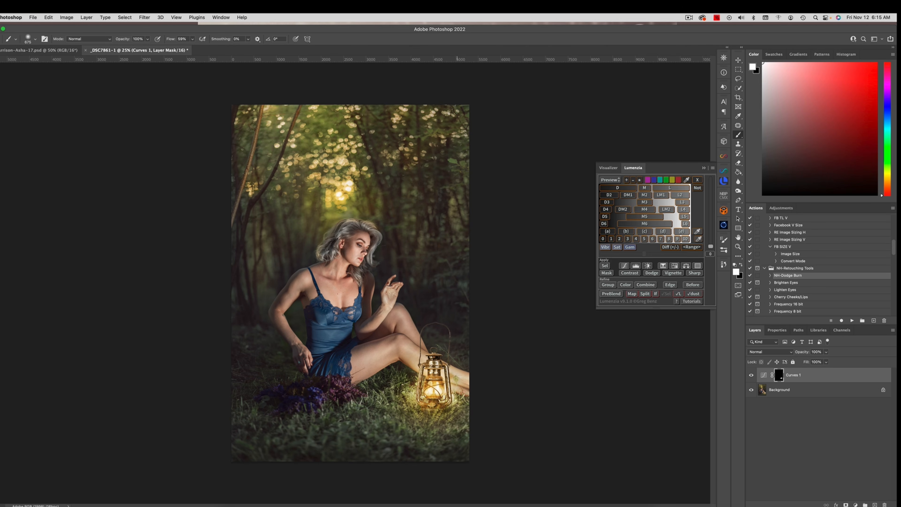
left_click_drag(457, 424, 415, 422)
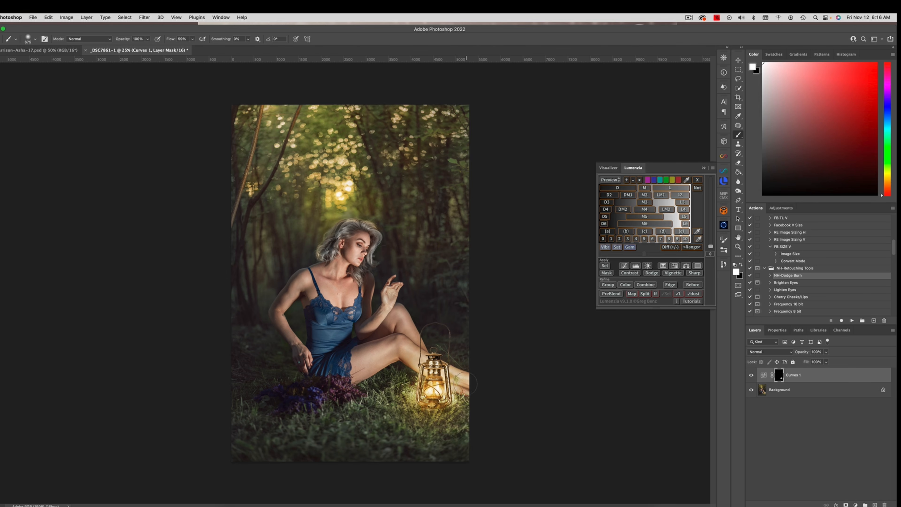
left_click_drag(466, 382, 446, 382)
Step: Flatten the image, add a Selective Color adjustment layer and adjust the ink amounts for Blacks
left_click(86, 18)
left_click(108, 188)
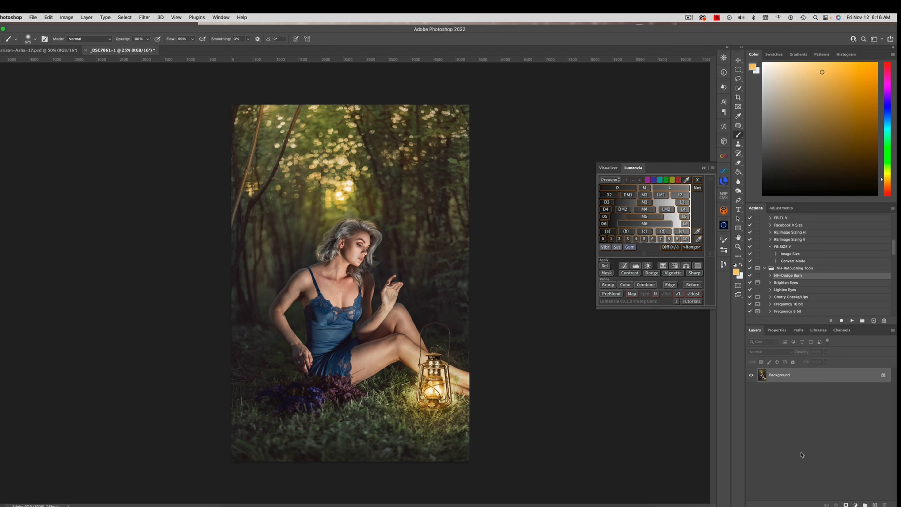
left_click(855, 504)
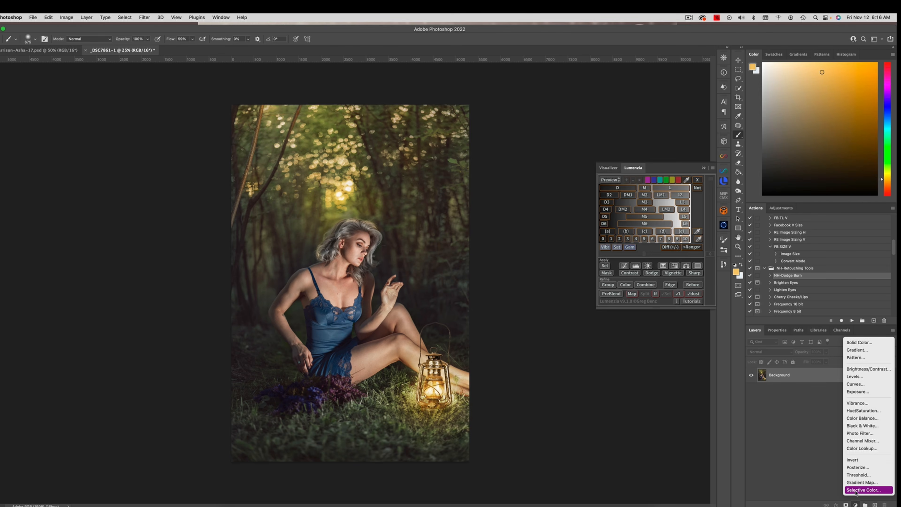
left_click(862, 489)
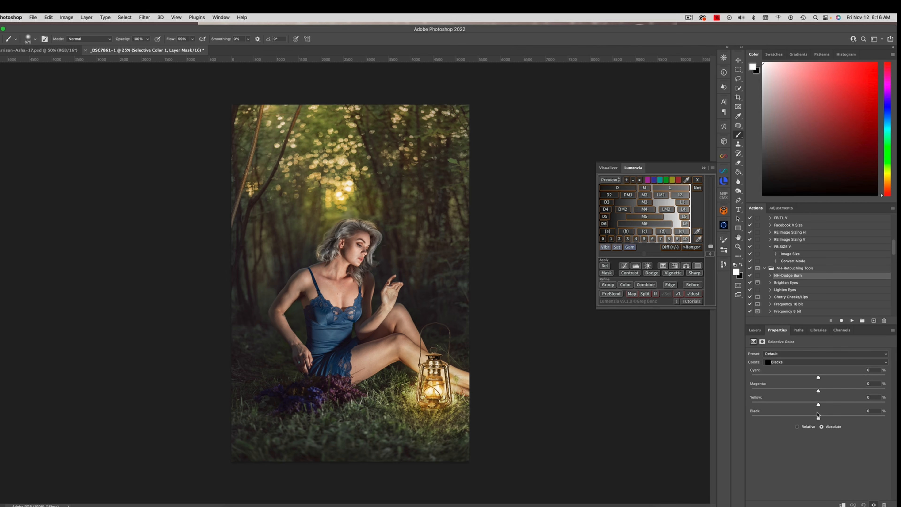
left_click_drag(818, 377, 817, 407)
left_click_drag(818, 419, 820, 419)
Step: Adjust the ink amounts of further color ranges in the Selective Color adjustment to warm the overall tone
left_click(815, 362)
key("Return")
left_click_drag(819, 405, 817, 379)
left_click(788, 362)
left_click(789, 357)
left_click_drag(817, 405, 816, 405)
left_click_drag(818, 378, 819, 378)
left_click_drag(824, 403, 821, 404)
left_click_drag(792, 404, 817, 418)
Step: Compare the image with and without the Selective Color layer and flatten the image
left_click(754, 330)
left_click(751, 375)
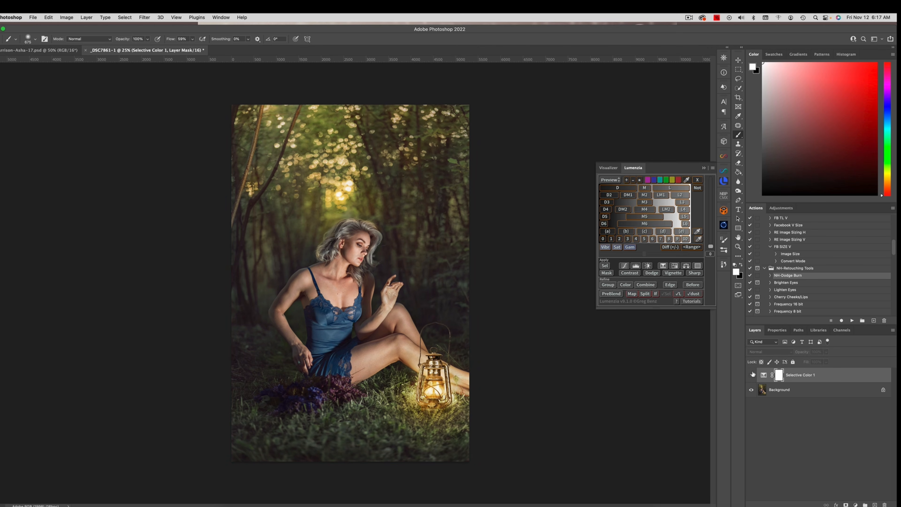
left_click(751, 374)
left_click(753, 374)
left_click(752, 372)
left_click(95, 17)
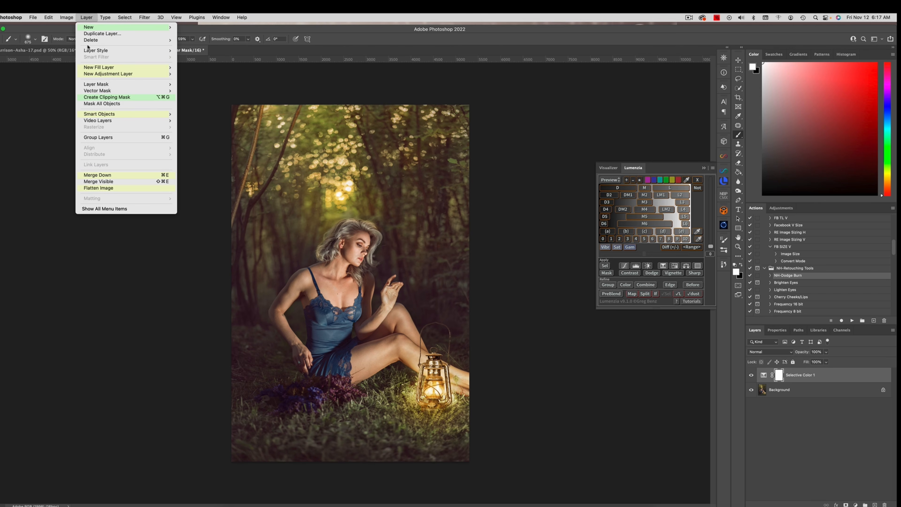
left_click(121, 197)
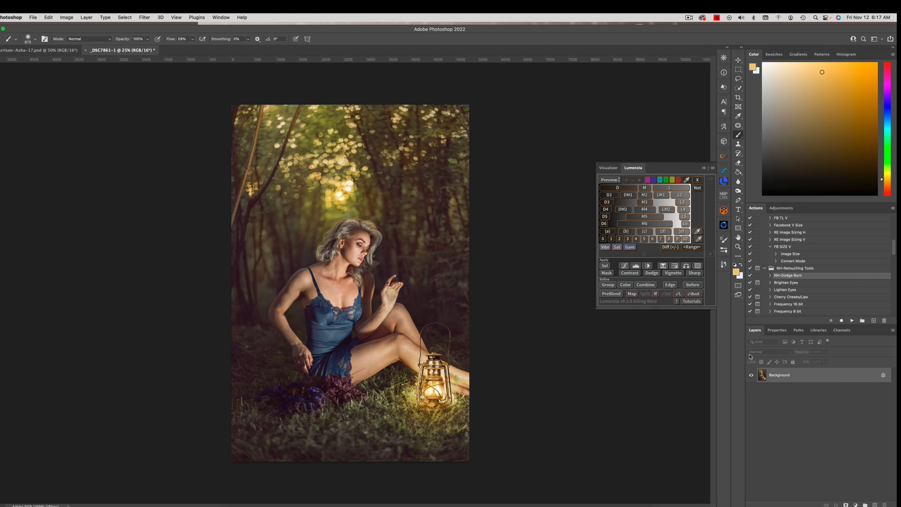
Step: Duplicate the flattened background to a new layer and open the copy in the Alien Skin Exposure X4 filter
key("super+j")
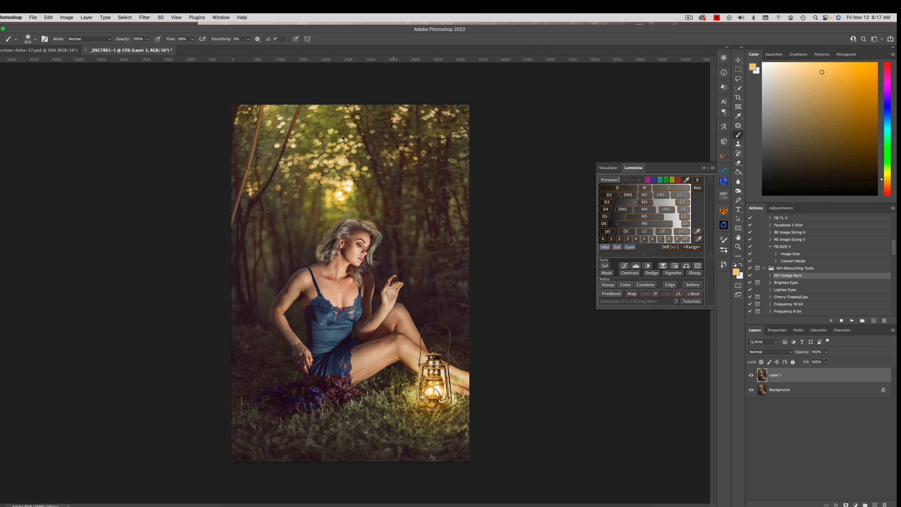
left_click(145, 17)
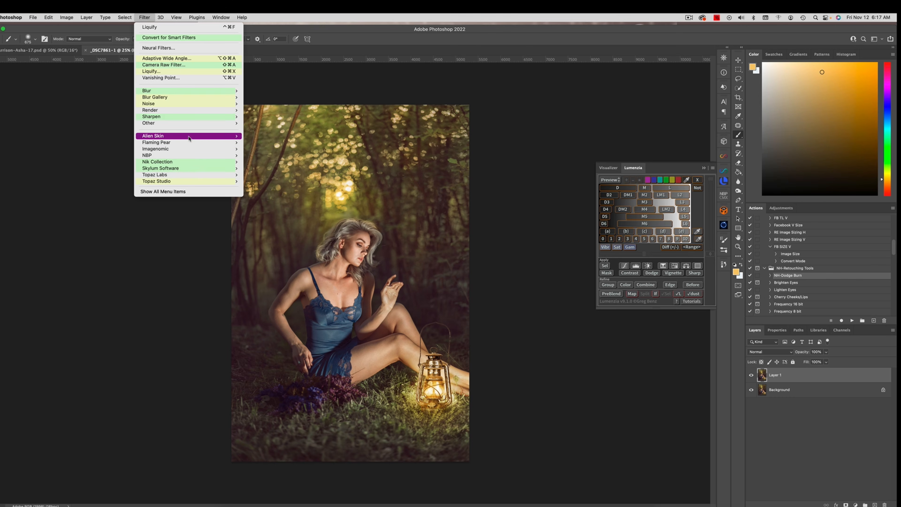
mouse_move(192, 136)
left_click(275, 149)
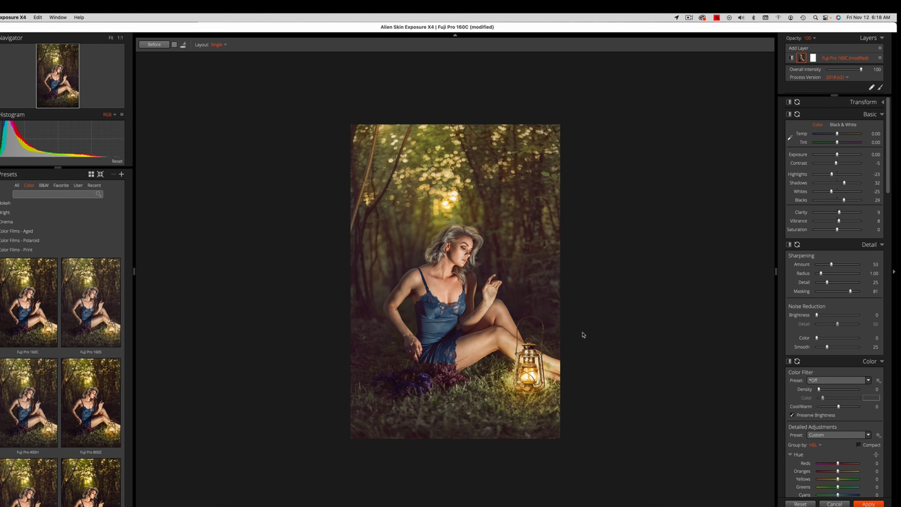
Step: Preview the color film presets, including Fuji Pro 160C, and select Fuji Reala - Pushed 1 Stop
left_click(31, 275)
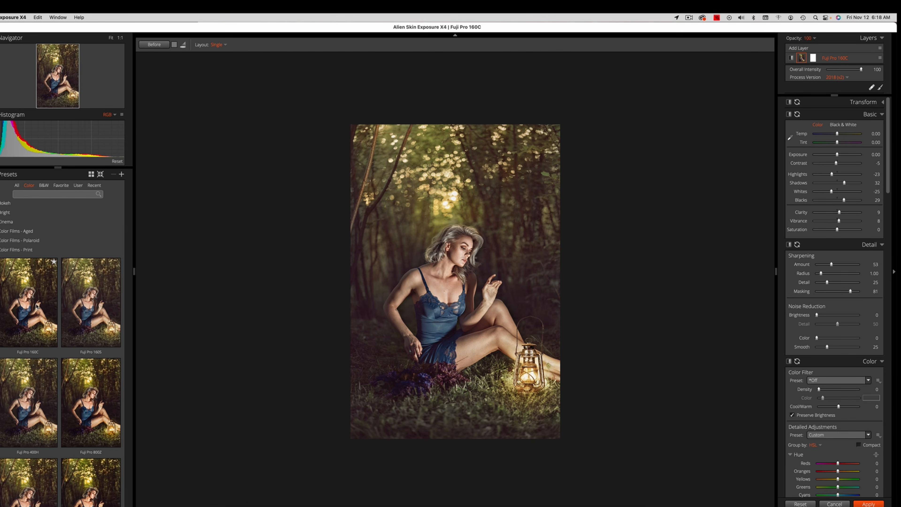
scroll(60, 343, "down", 10)
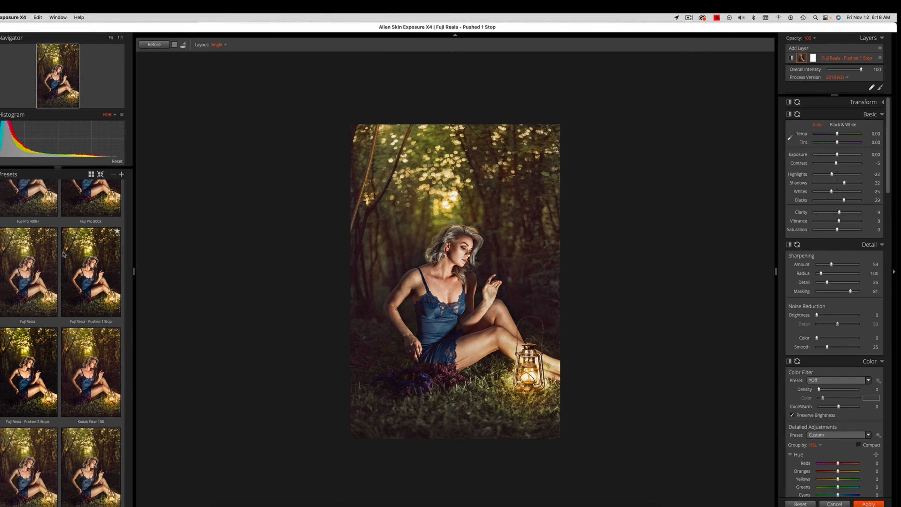
scroll(101, 283, "down", 5)
scroll(60, 342, "down", 3)
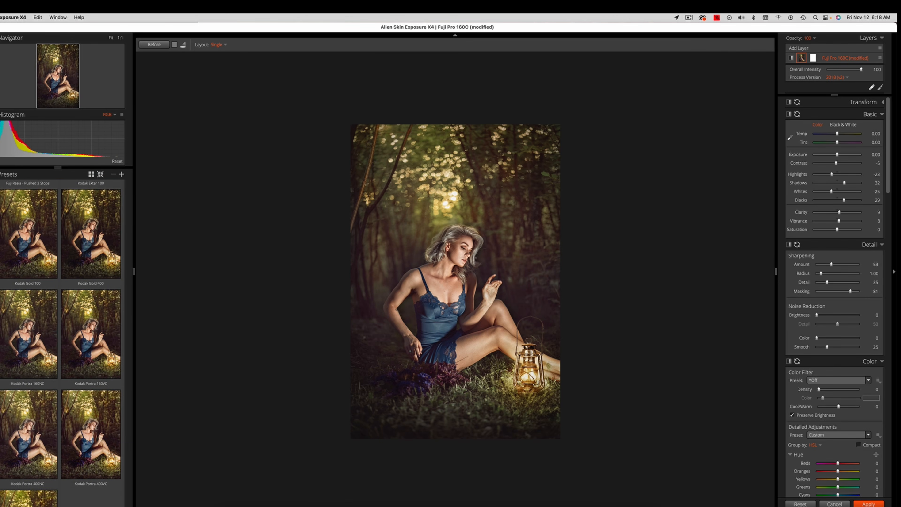
scroll(7, 223, "up", 10)
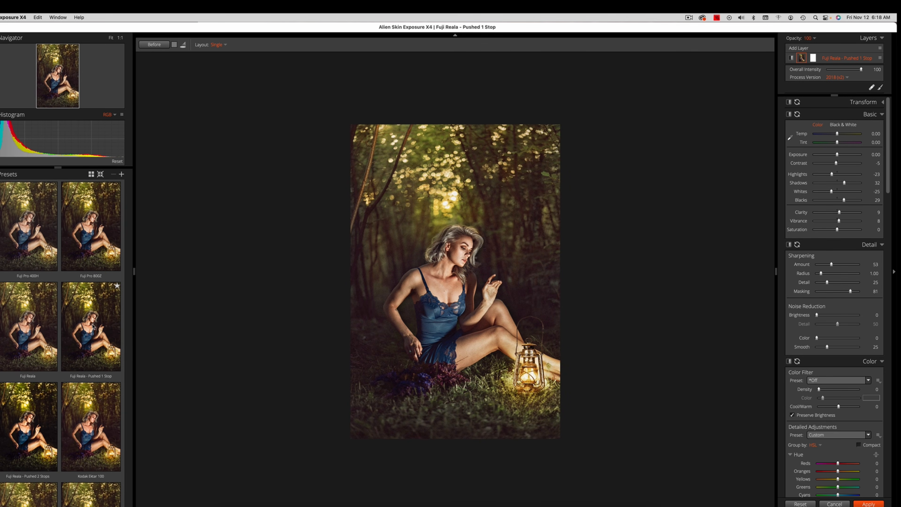
left_click(97, 329)
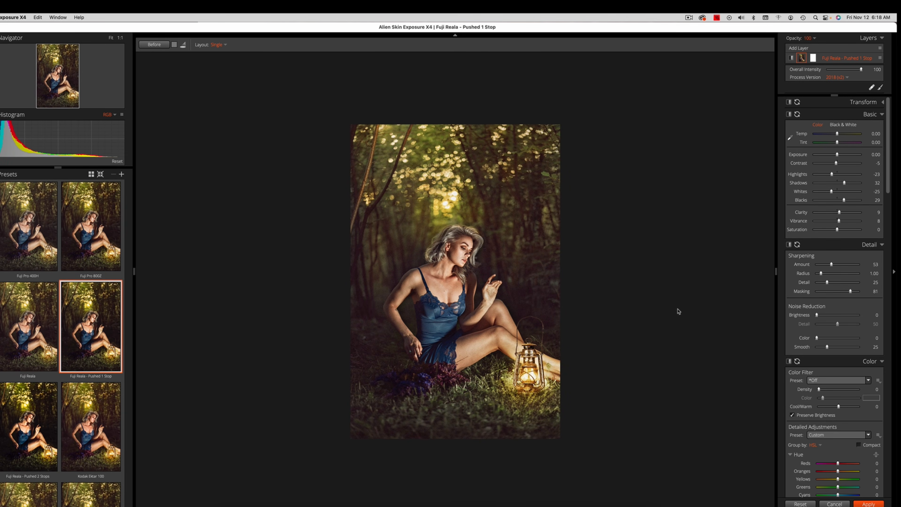
Step: Set the film grain's roughness to 14, shadow amount to 21.88 and overall grain strength to 50
scroll(876, 248, "down", 5)
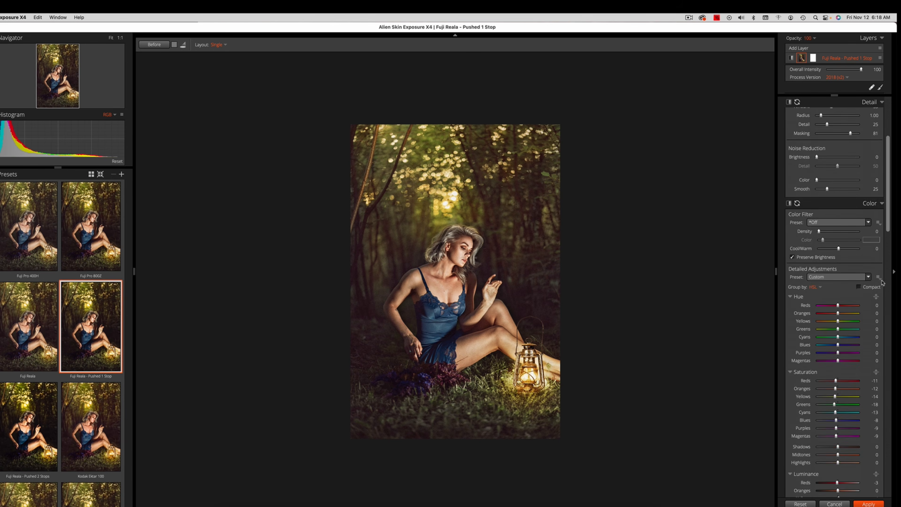
scroll(882, 282, "down", 20)
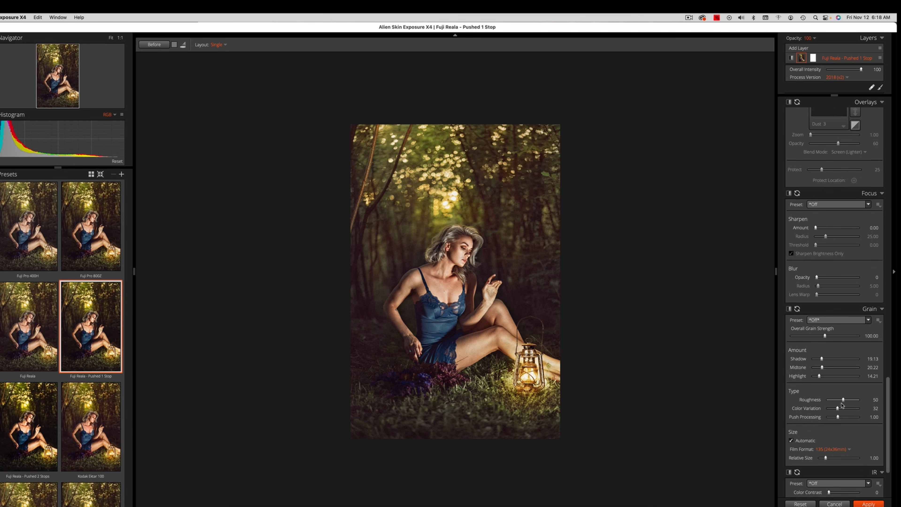
left_click_drag(842, 401, 831, 401)
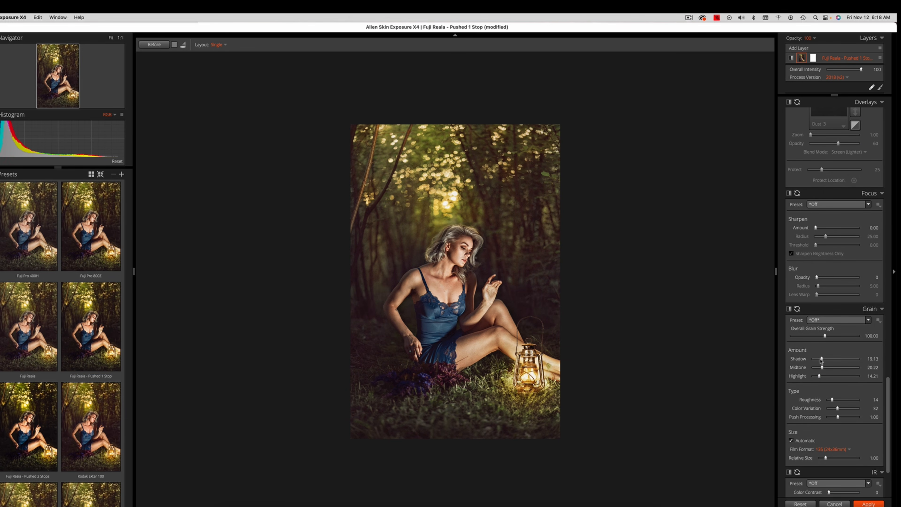
left_click_drag(821, 360, 807, 338)
Step: Set the vignette amount to 27 to darken the edges of the photo
scroll(884, 385, "up", 5)
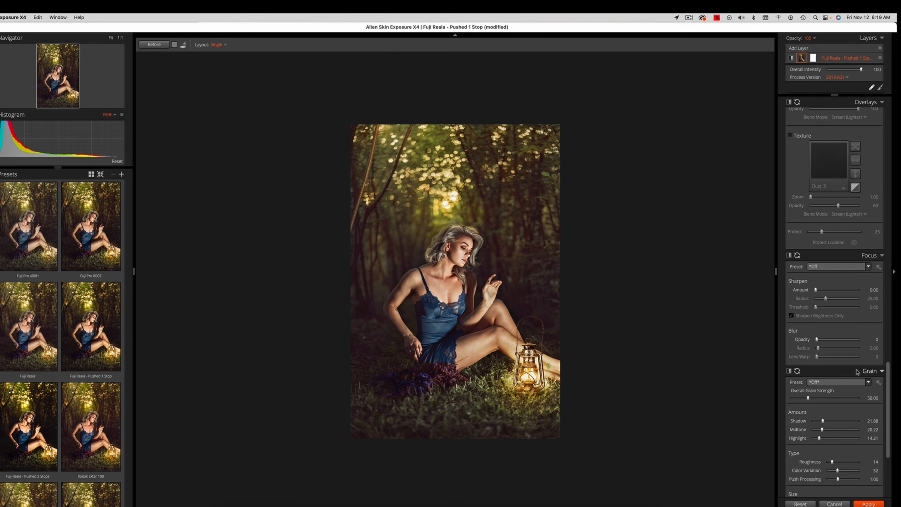
scroll(887, 342, "up", 10)
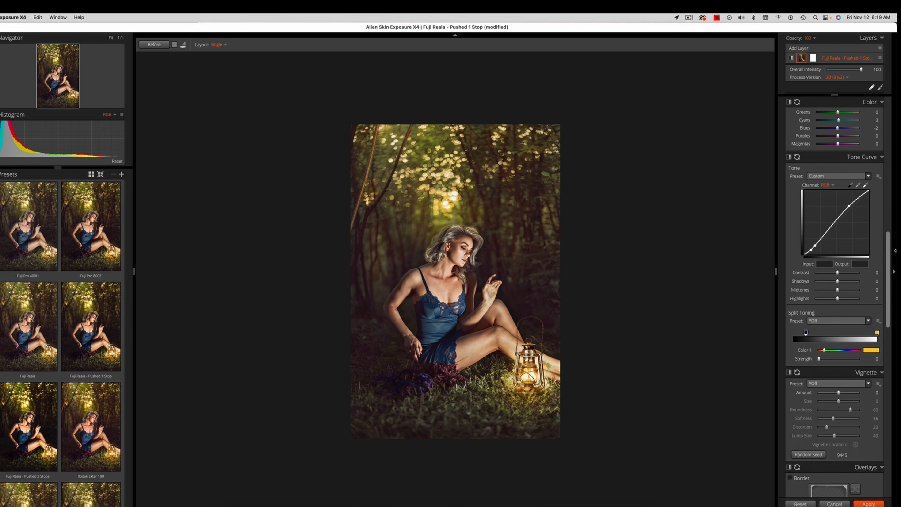
left_click_drag(838, 393, 845, 395)
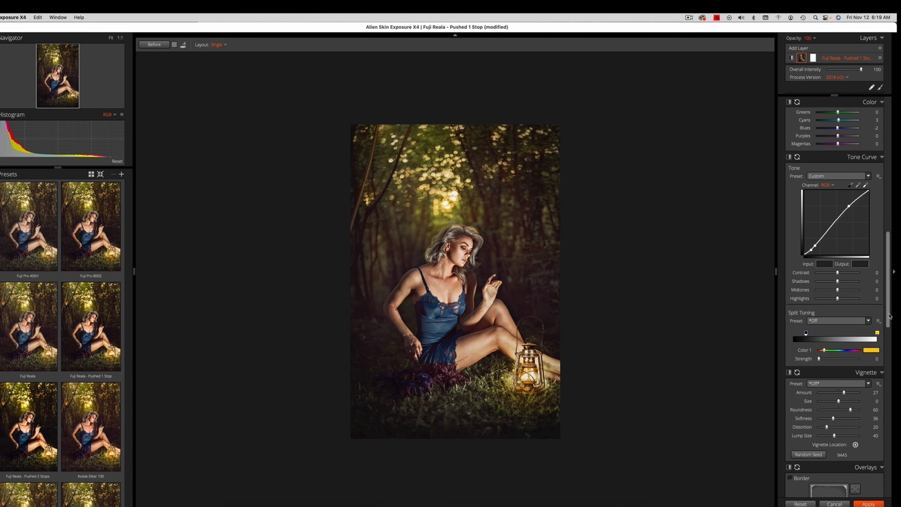
Step: Set the basic Highlights to -37 and Whites to -34, and raise the Blacks slightly
left_click_drag(890, 316, 895, 159)
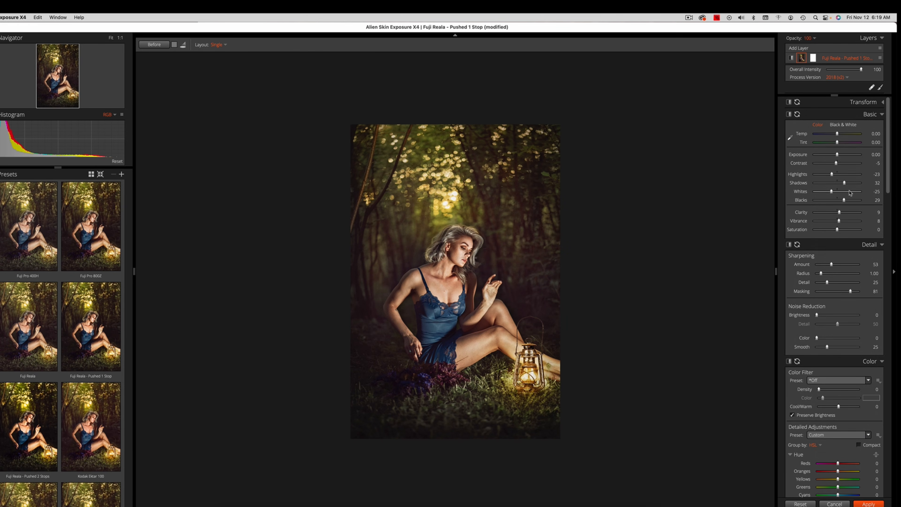
left_click_drag(831, 174, 830, 174)
left_click_drag(831, 191, 829, 193)
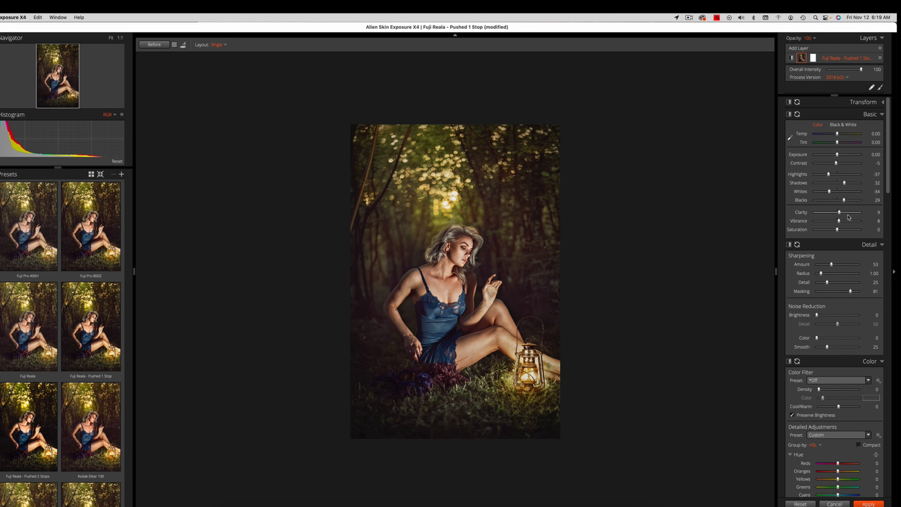
left_click_drag(844, 203, 846, 202)
Step: Apply the film look to the duplicate layer back in Photoshop and set the layer's opacity to 47%
left_click(868, 503)
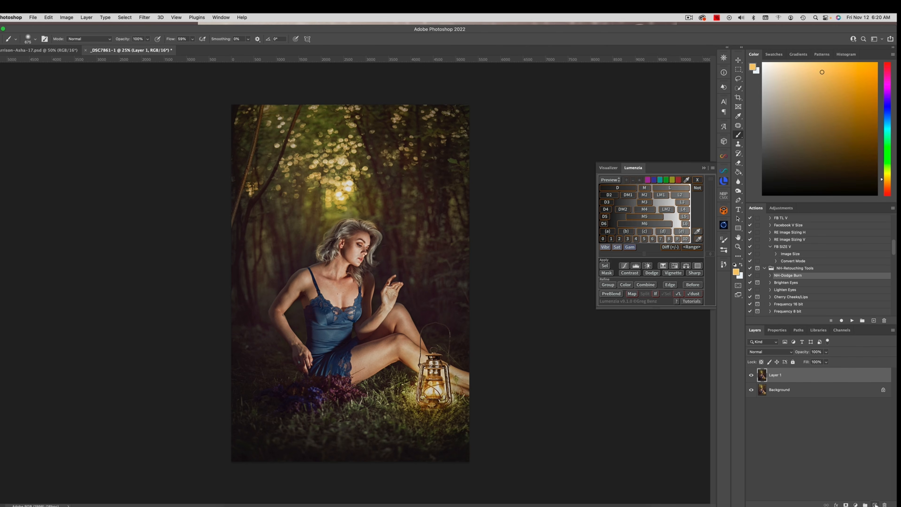
left_click(826, 352)
left_click_drag(828, 362, 811, 364)
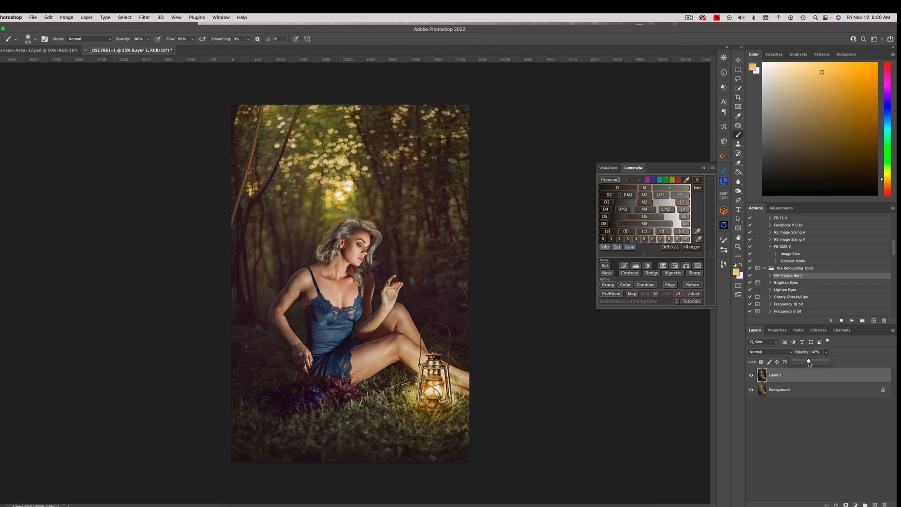
Step: Compare the portrait with and without the film-look layer, and flatten the image
left_click(751, 375)
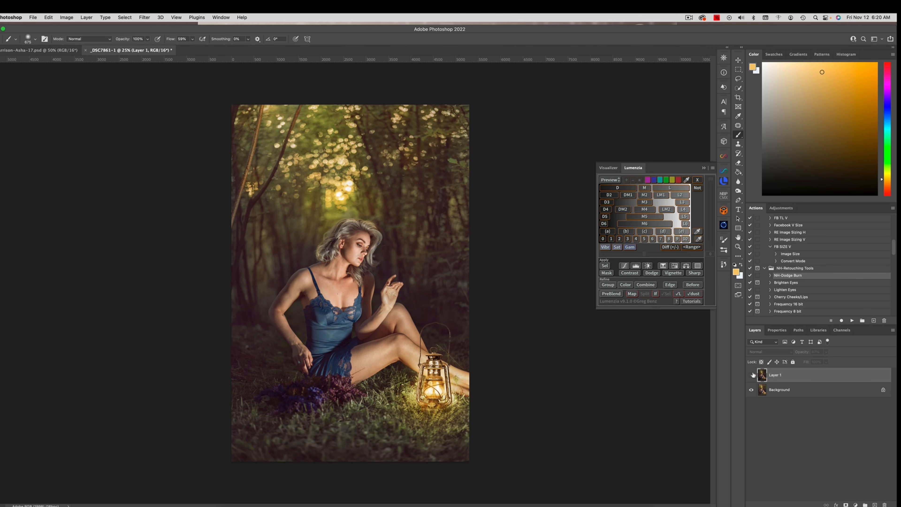
left_click(751, 375)
left_click(752, 375)
left_click(752, 375)
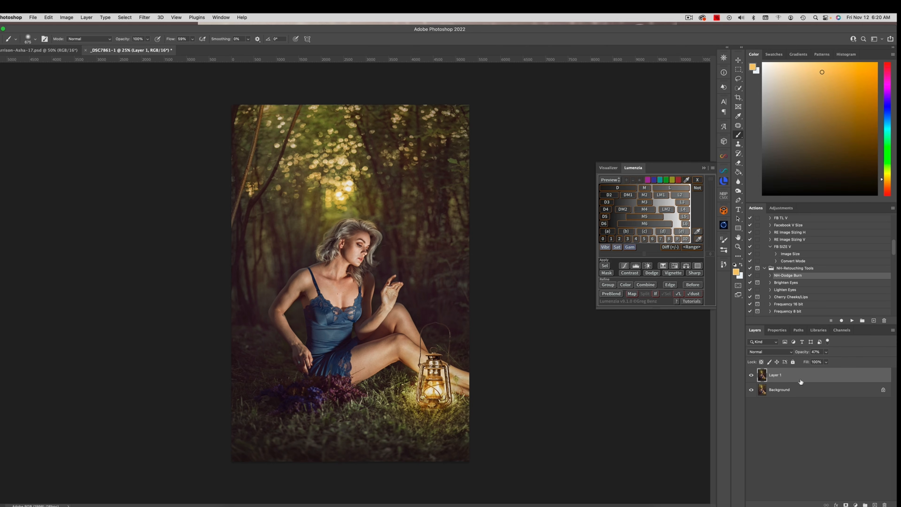
left_click(86, 16)
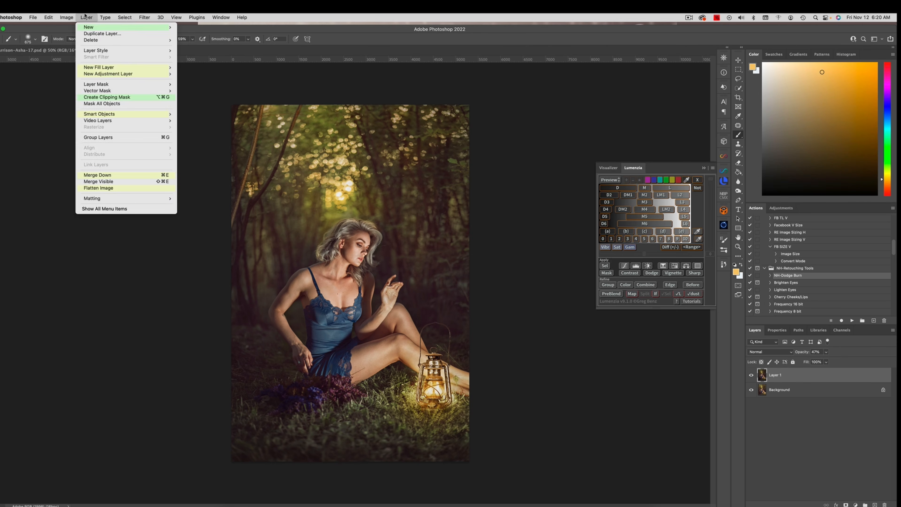
left_click(121, 188)
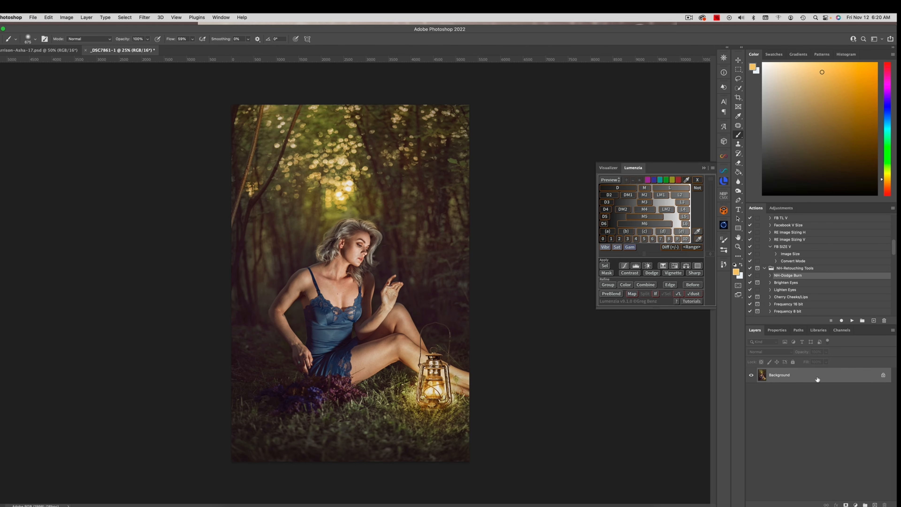
Step: Add a Hue/Saturation adjustment and shift the hue of the Yellows slightly toward orange with a negative value
left_click(856, 504)
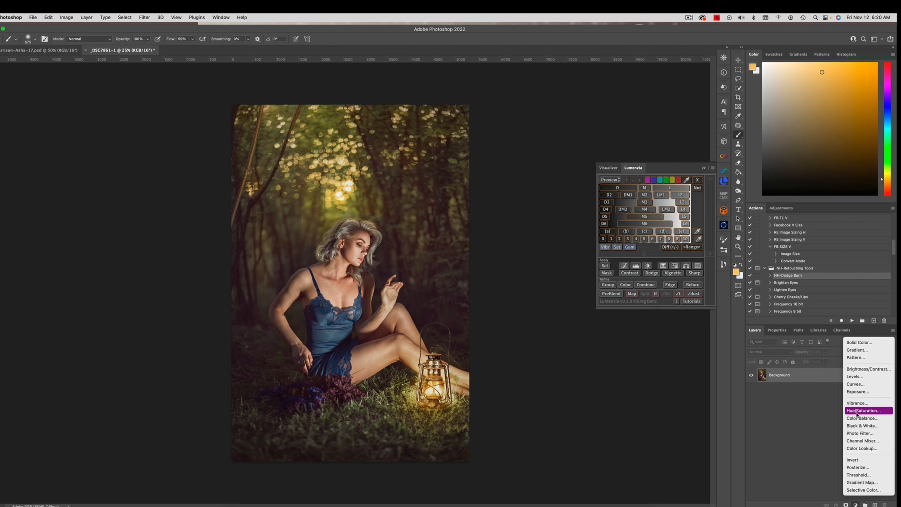
left_click(857, 421)
left_click(816, 363)
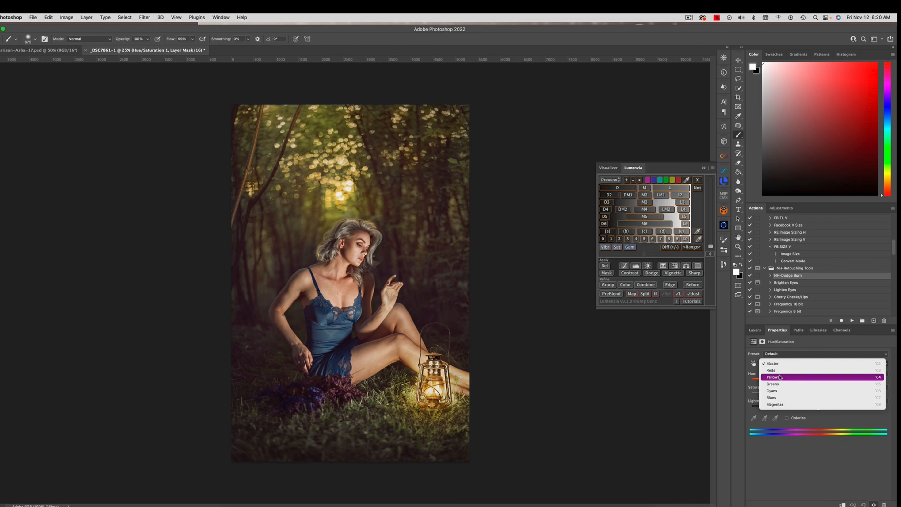
left_click(823, 377)
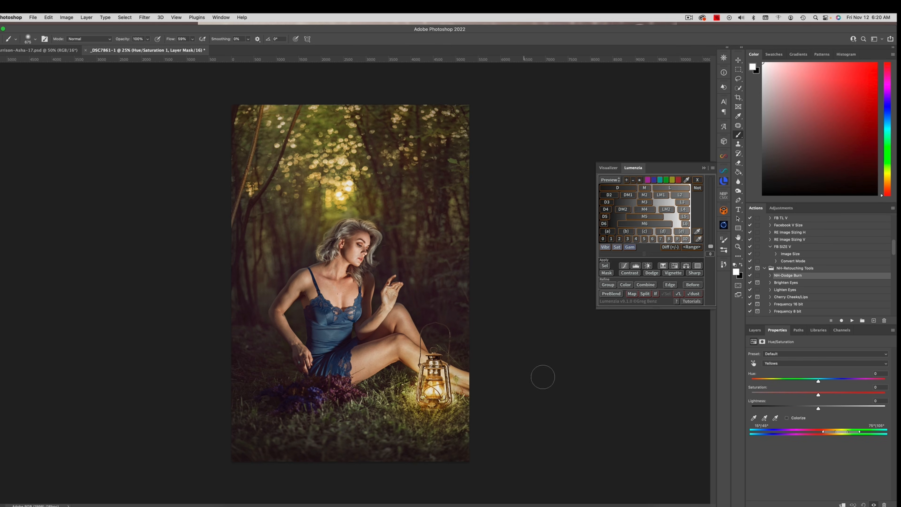
left_click_drag(818, 381, 811, 381)
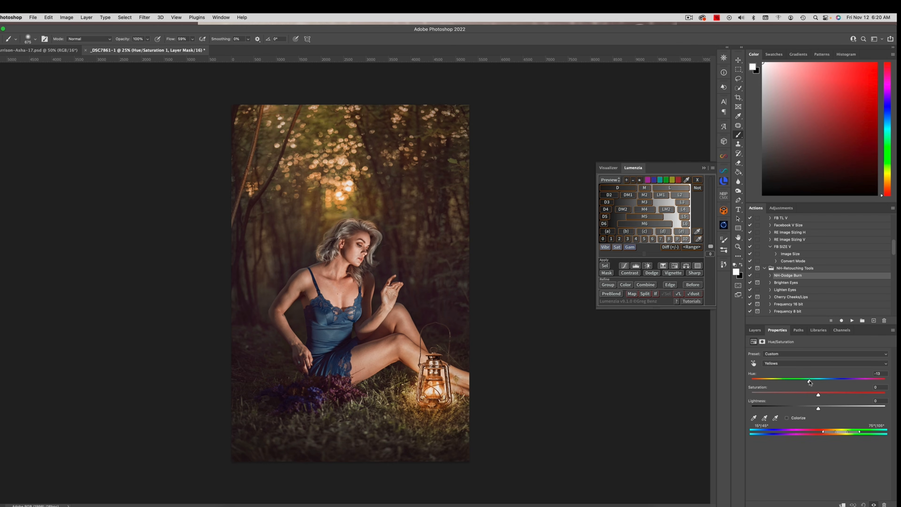
left_click_drag(810, 382, 810, 382)
left_click_drag(810, 381, 812, 382)
Step: Check the hue shift on and off, and paint black on the adjustment's mask to remove it from the woman
left_click(754, 329)
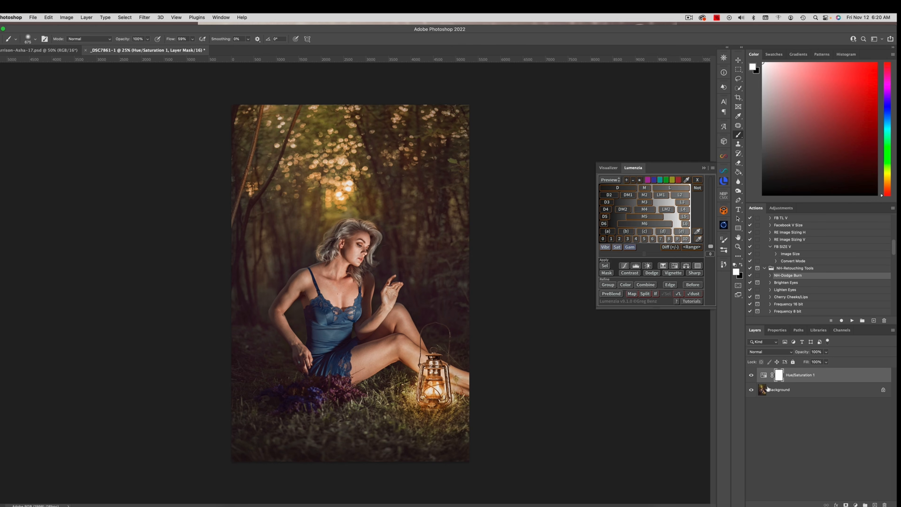
left_click(753, 375)
left_click(753, 375)
left_click(752, 375)
left_click(751, 375)
key("x")
Step: Compare the portrait with and without the masked Hue/Saturation adjustment, and flatten the image
left_click(754, 376)
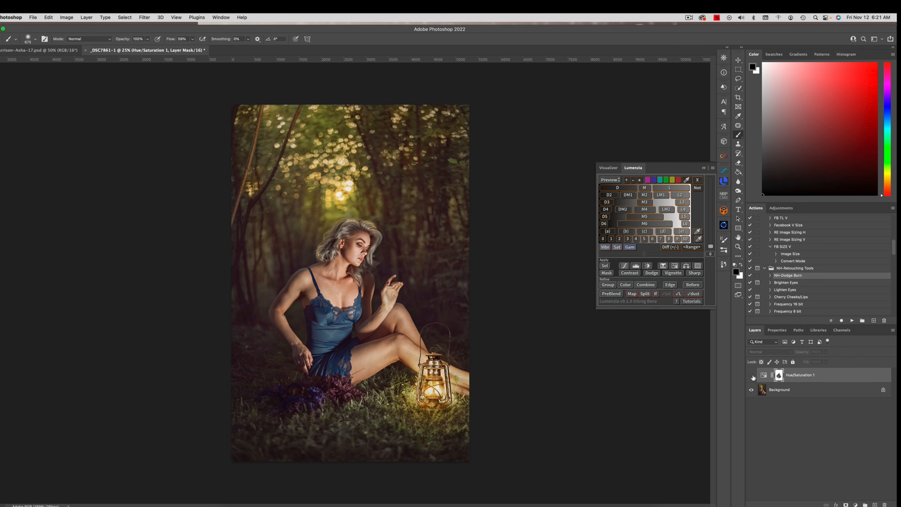
left_click(754, 375)
left_click(753, 377)
left_click(759, 376)
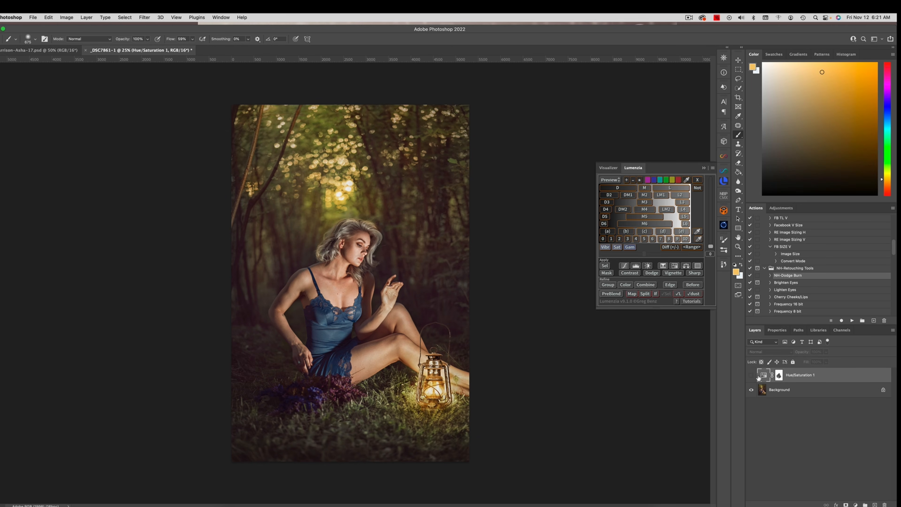
left_click(751, 375)
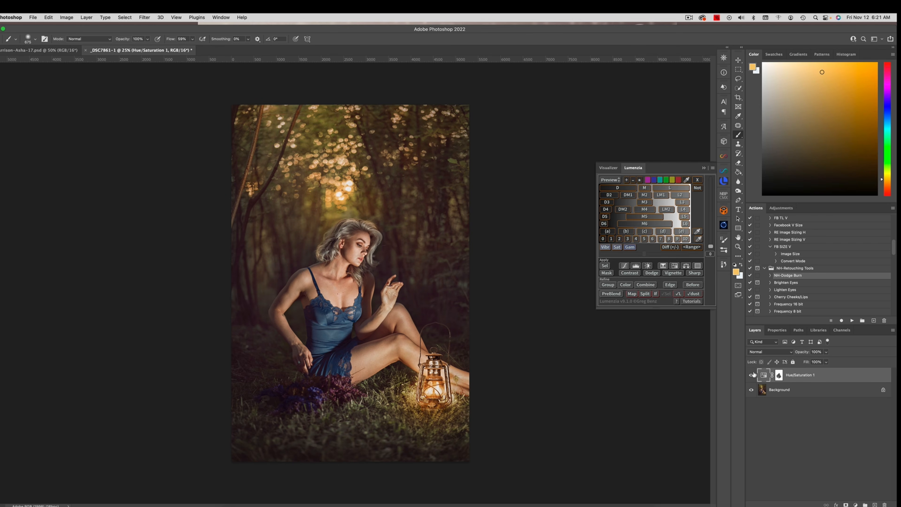
left_click(84, 17)
left_click(111, 189)
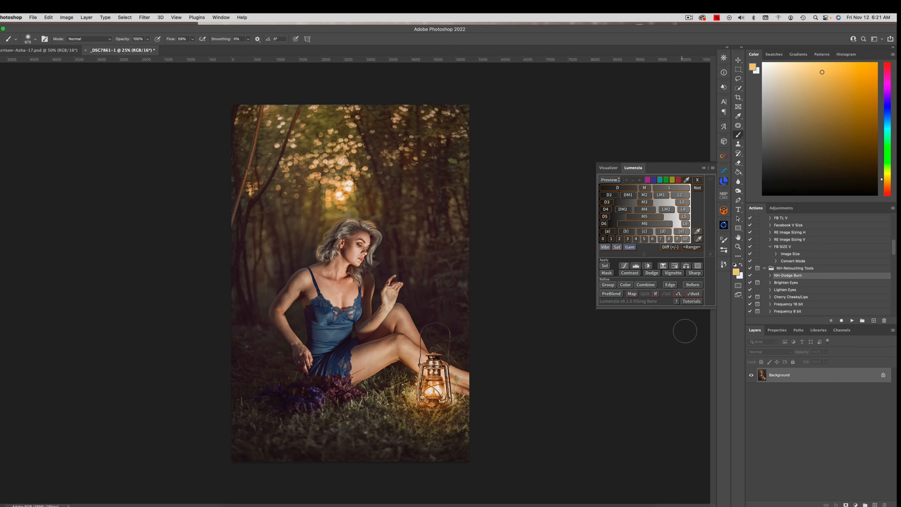
Step: Add a Curves adjustment that anchors the lower midtones and lifts the black point to an output of 20 for faded shadows
left_click(855, 504)
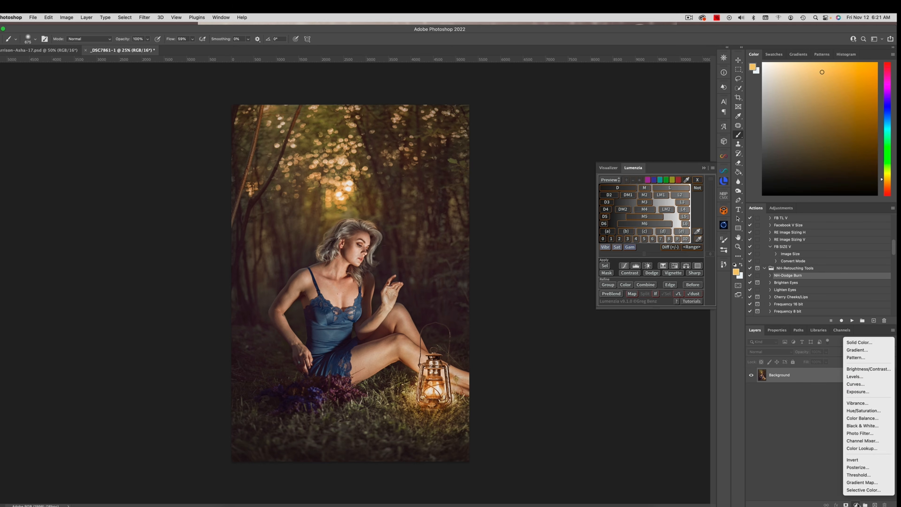
left_click(861, 385)
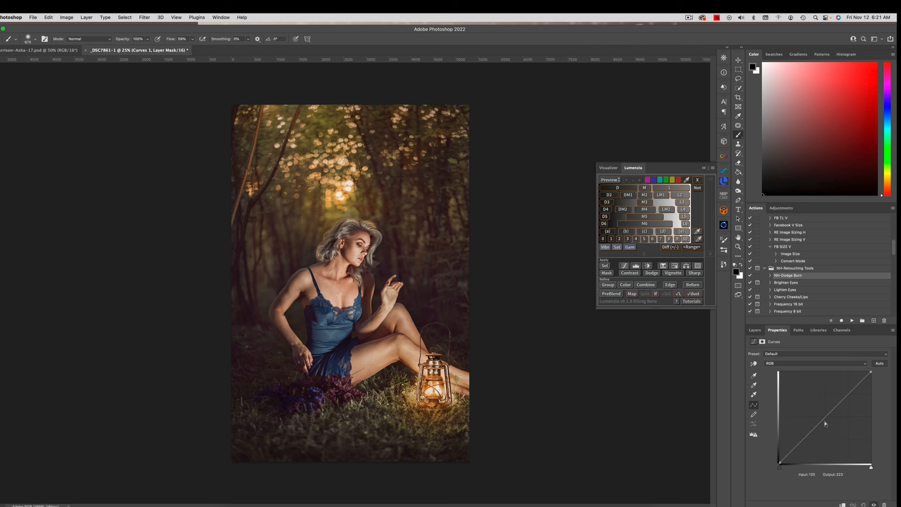
left_click(806, 435)
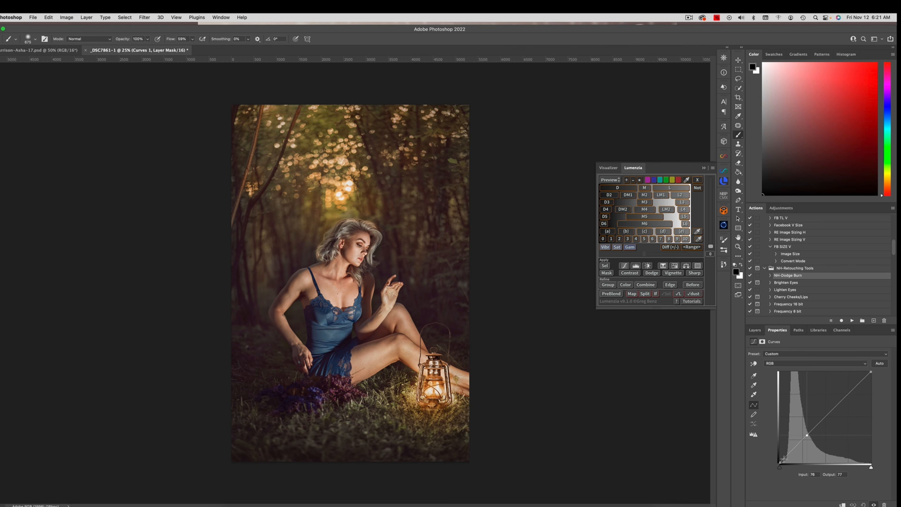
left_click_drag(780, 463, 778, 454)
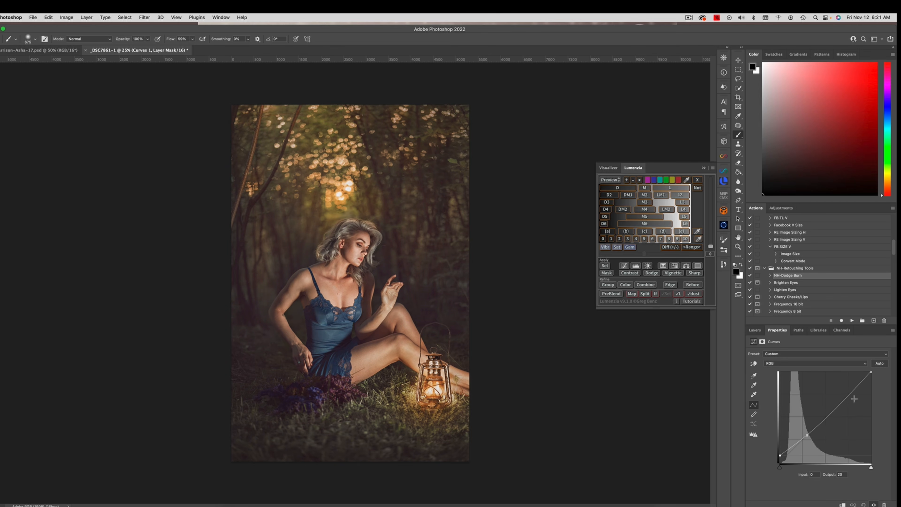
left_click_drag(848, 393, 850, 392)
left_click(754, 329)
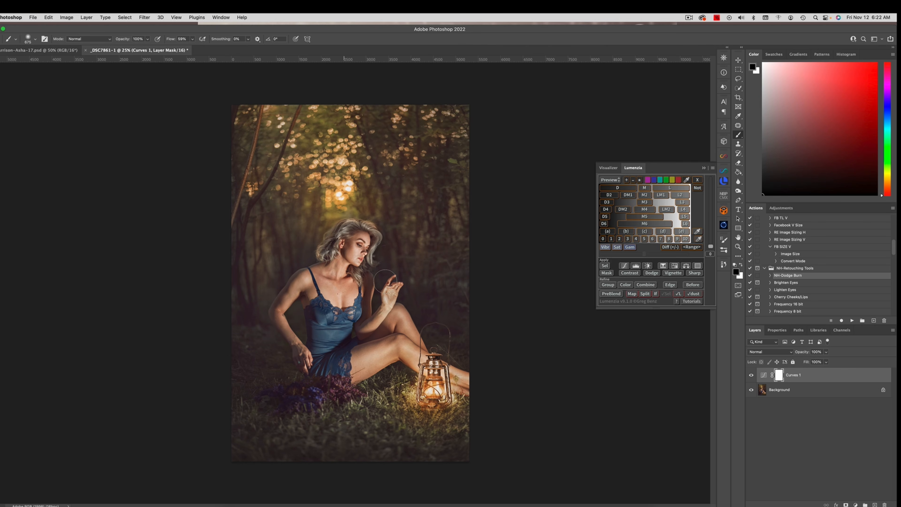
Step: Compare the masked Curves layer on and off, set its opacity to 64%, and flatten the image
left_click(751, 375)
left_click(751, 375)
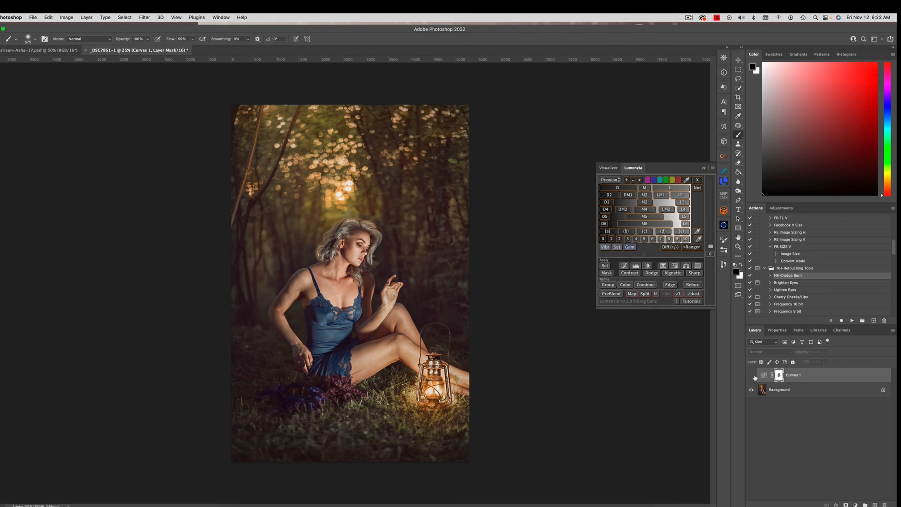
left_click(826, 351)
left_click_drag(825, 360, 815, 362)
left_click(86, 17)
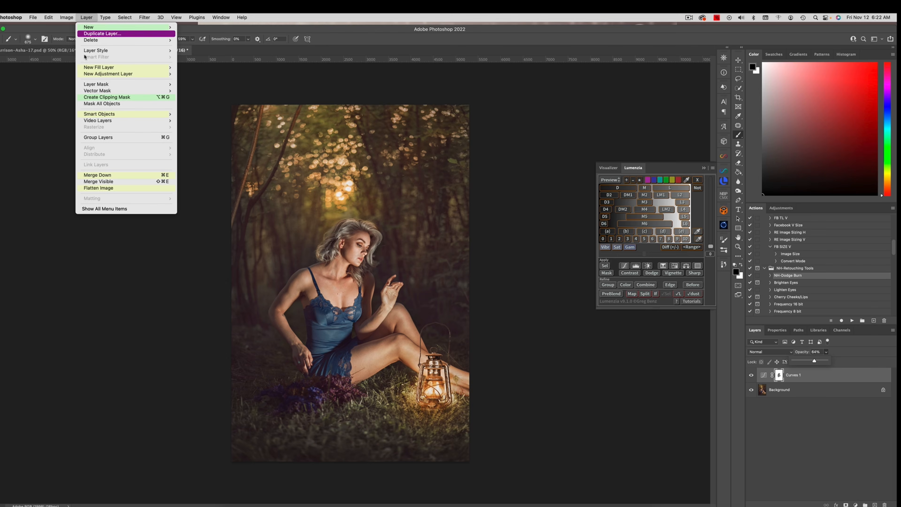
left_click(135, 189)
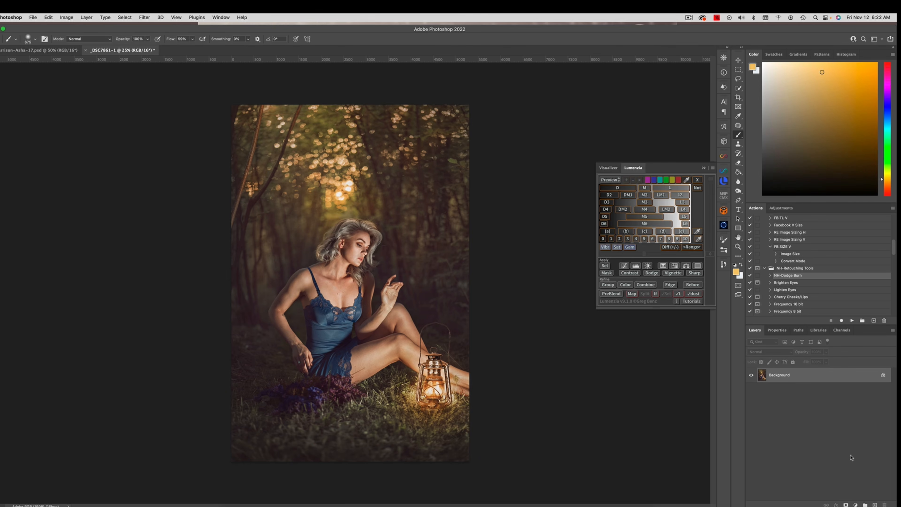
Step: Add a Selective Color adjustment and set the Blacks to Cyan -1, Magenta +2 and Yellow -1
left_click(855, 504)
left_click(862, 490)
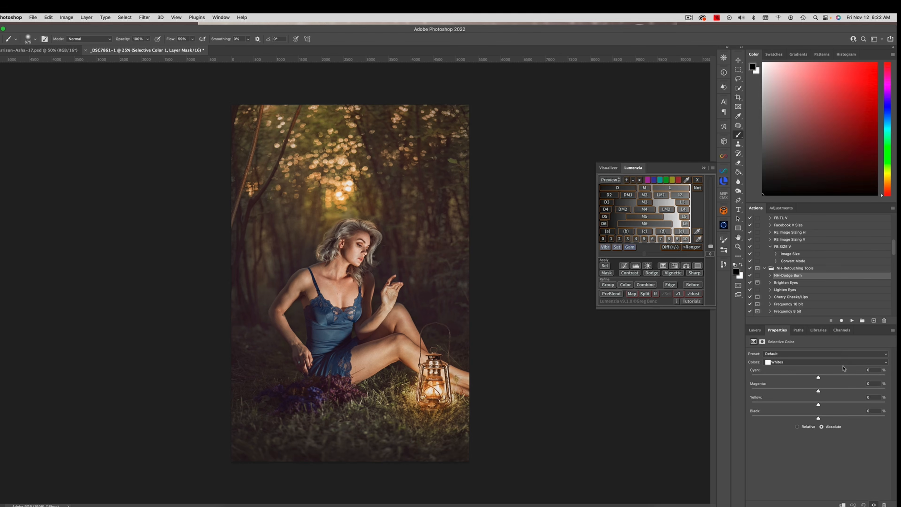
left_click(798, 363)
left_click_drag(818, 388, 817, 377)
left_click_drag(819, 406, 818, 405)
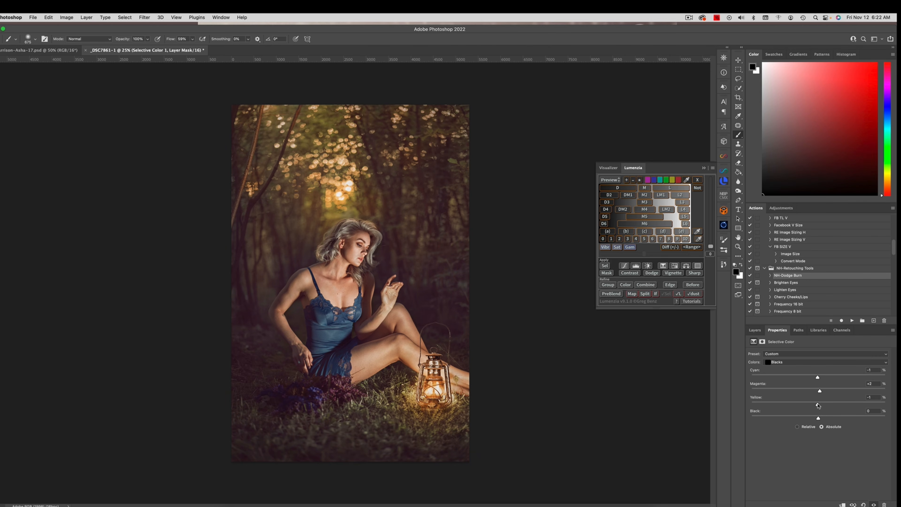